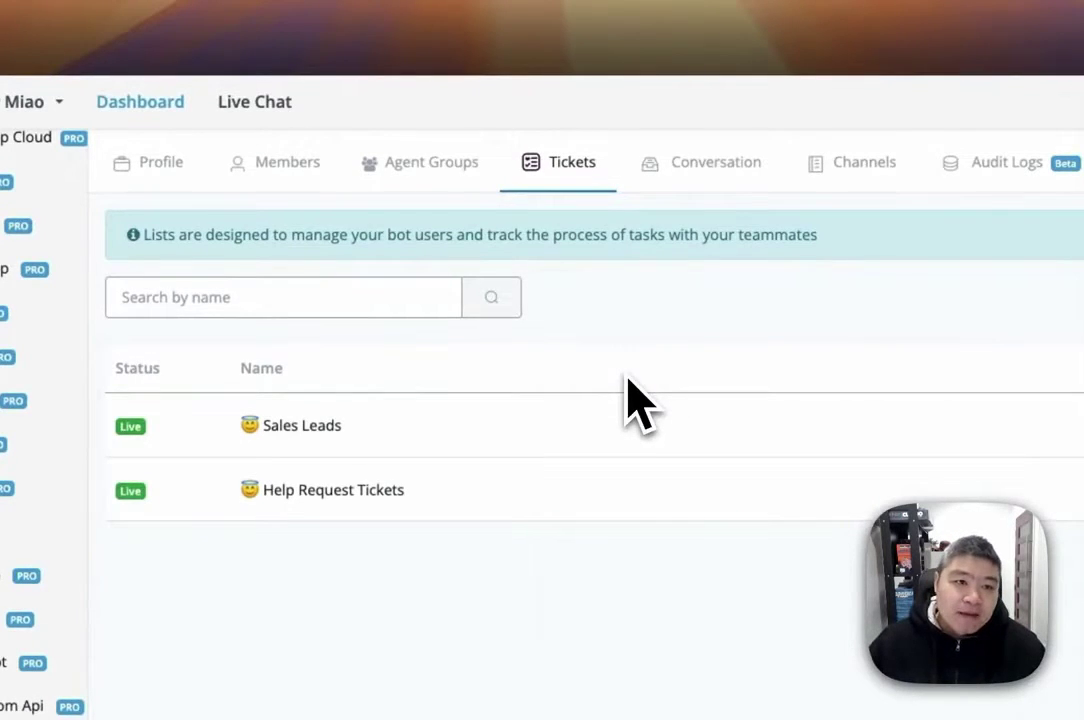
Switch to the notes, highlight the line on setting up tickets through Workspace Settings, and return to the Tickets page.
key("super+Tab")
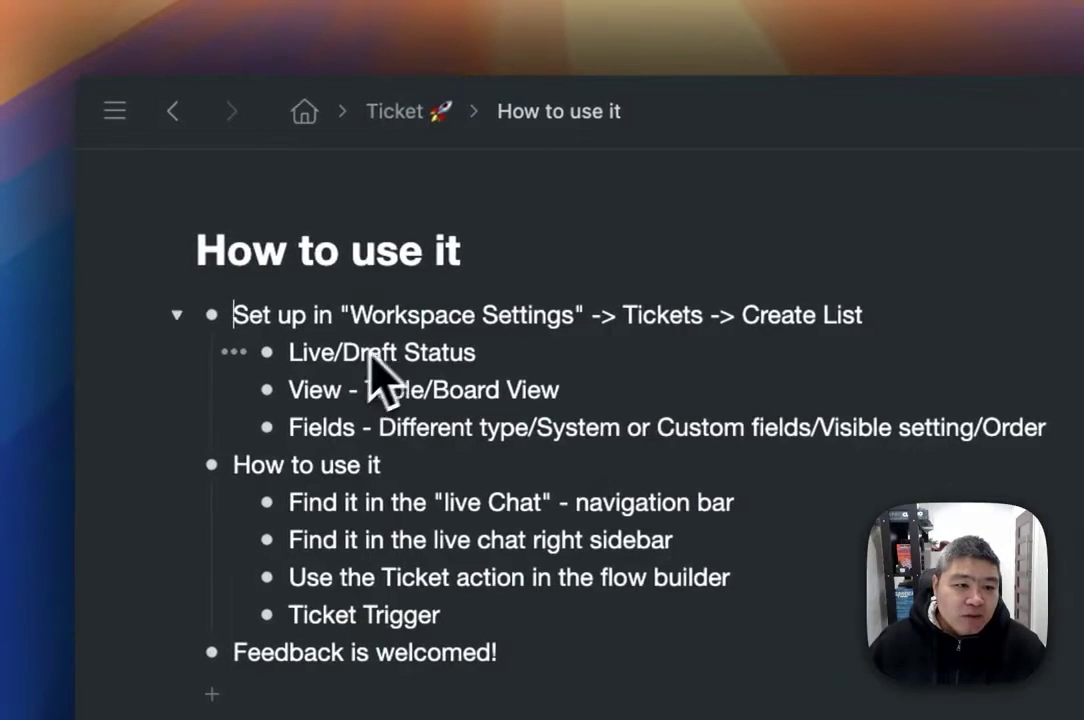
left_click_drag(238, 315, 870, 318)
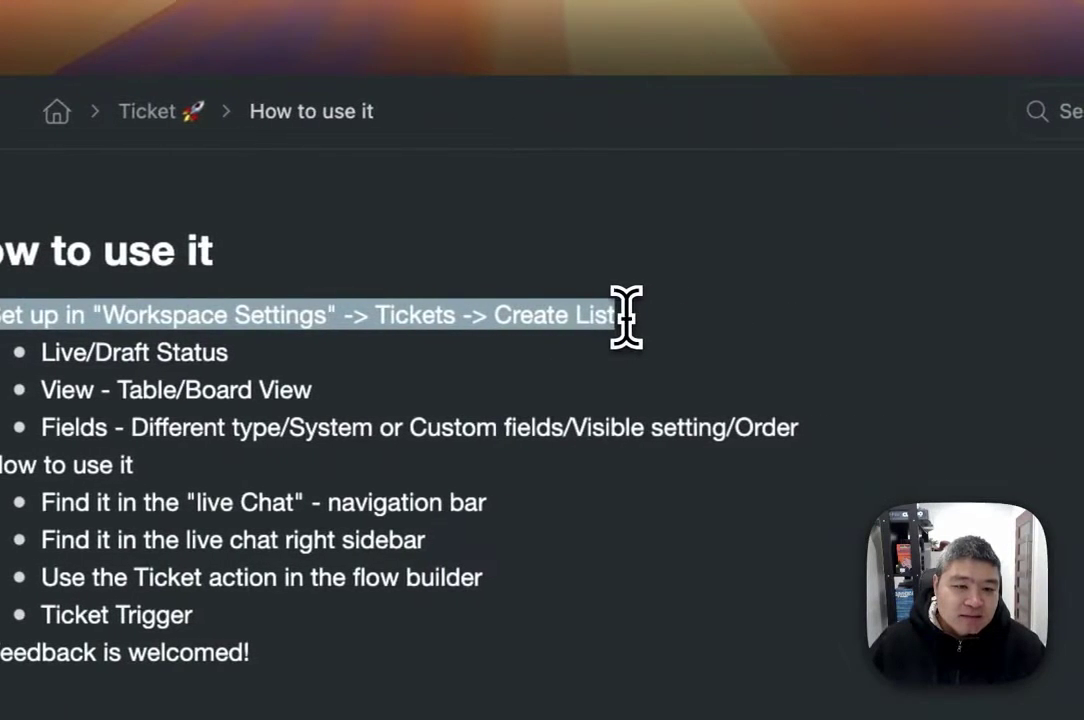
key("super+Tab")
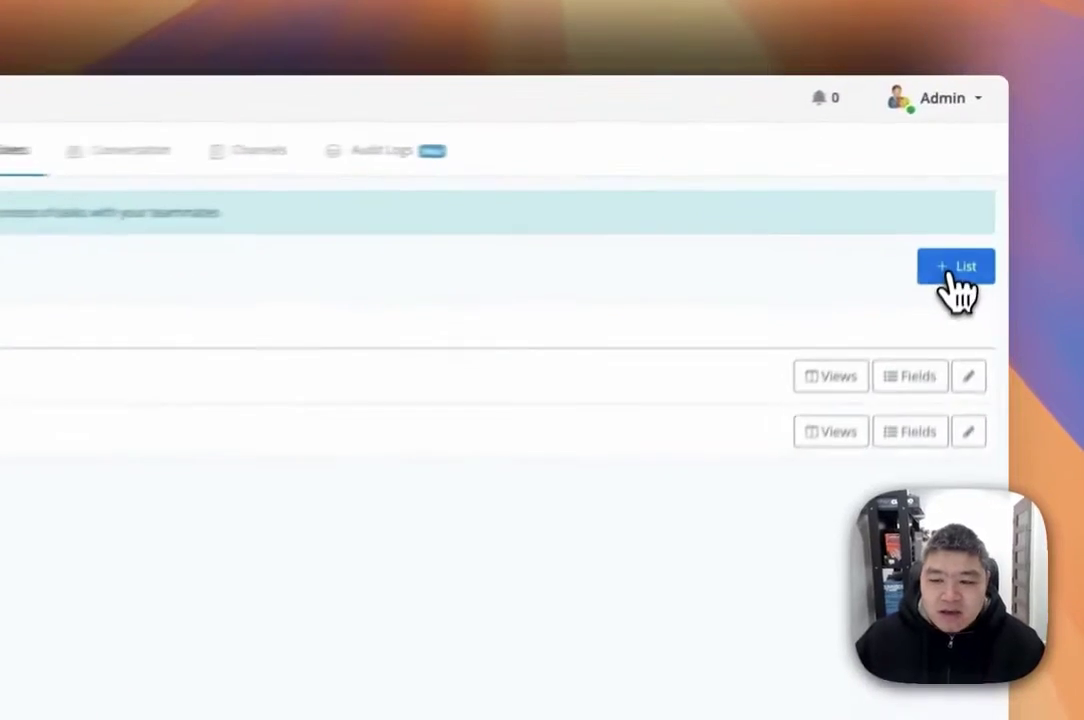
Start a new ticket list named "Live demo Refund process" with the heart-eyes emoji.
left_click(973, 189)
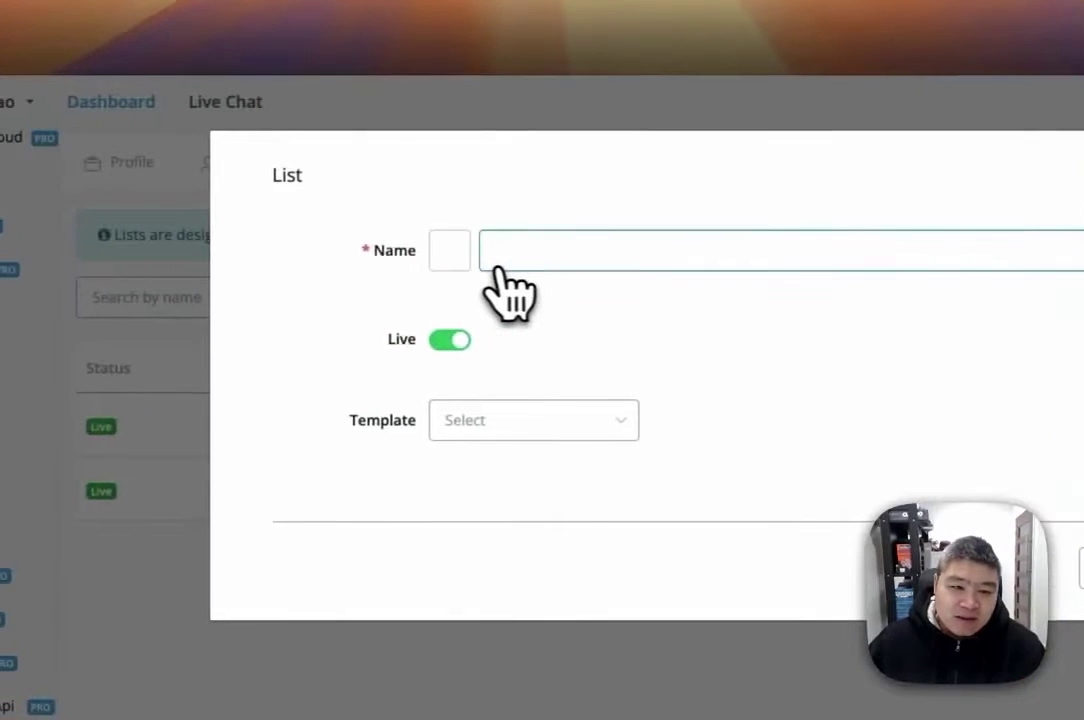
left_click(452, 250)
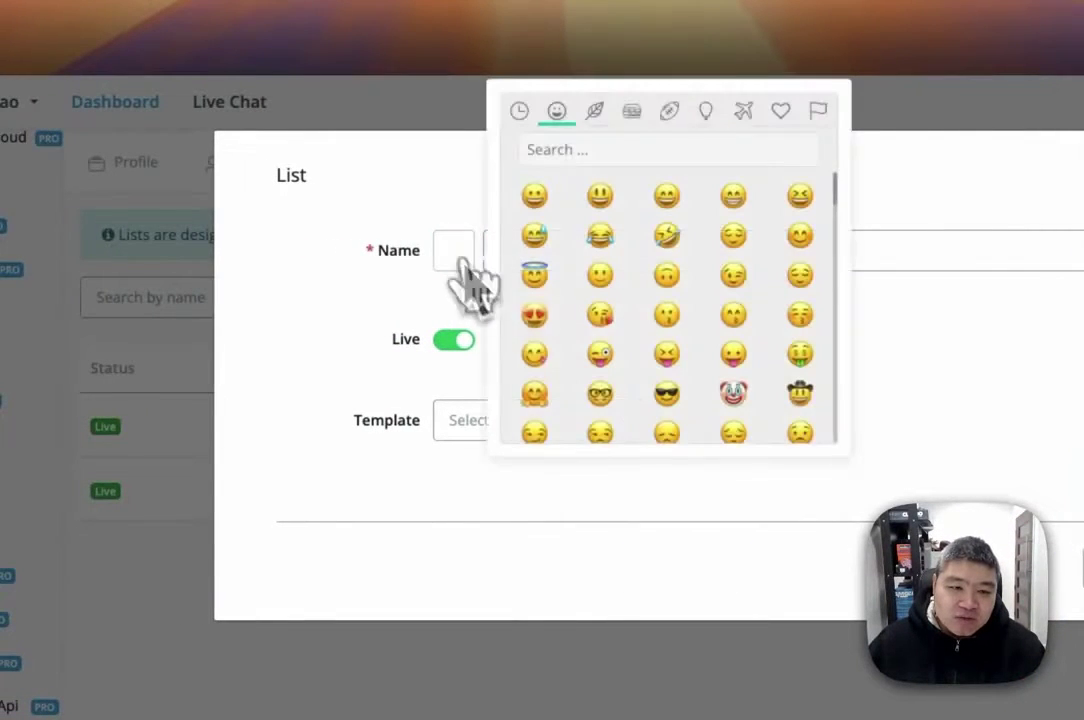
left_click(534, 315)
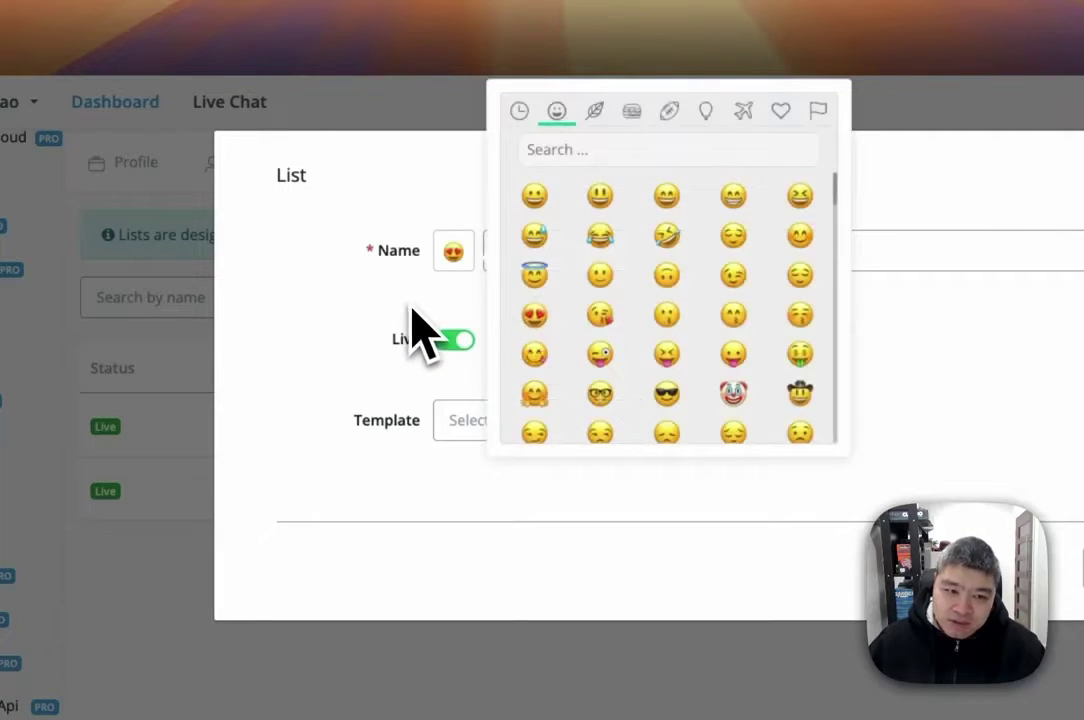
left_click(639, 258)
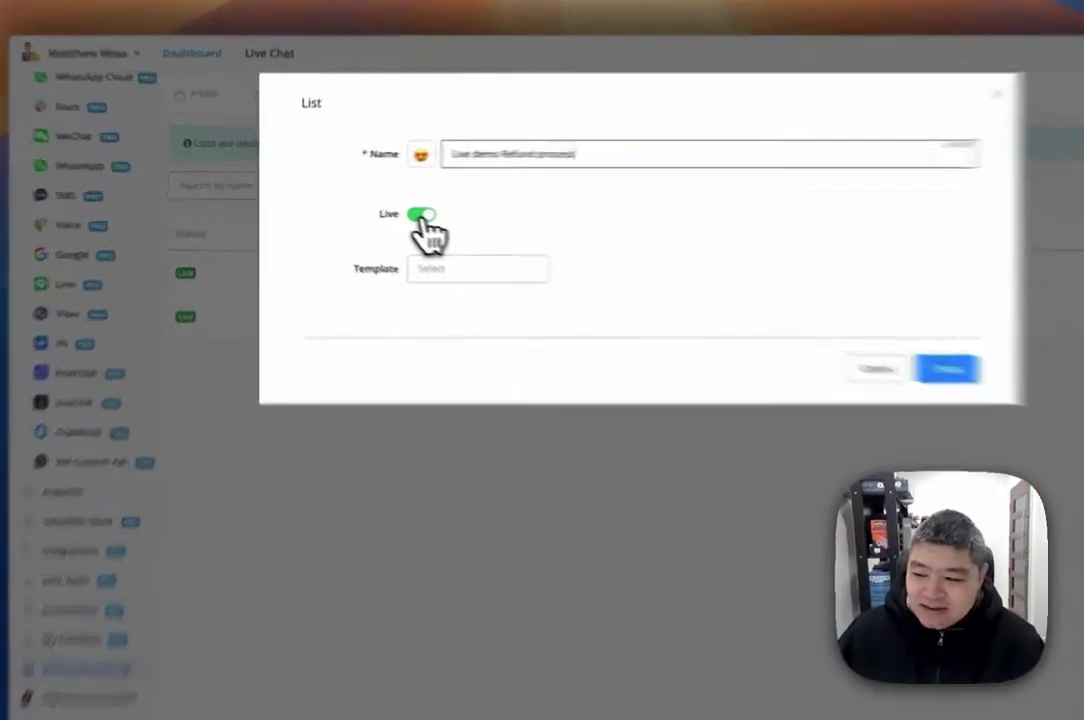
Keep the list live, choose the Deal tracker template and create the list.
left_click(381, 209)
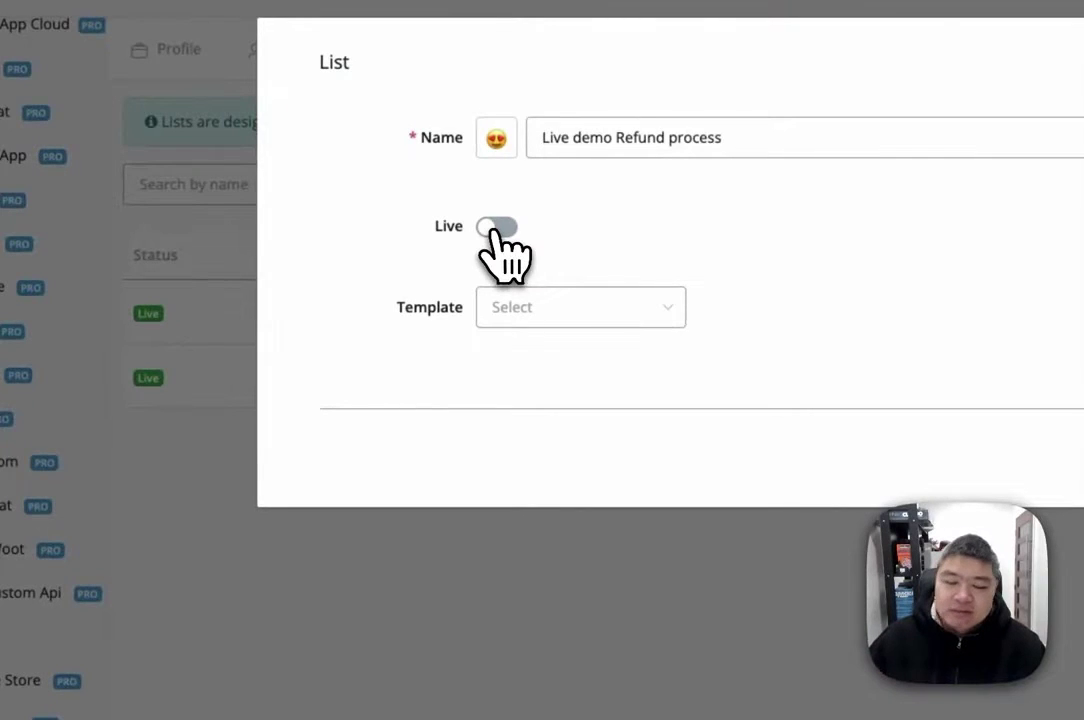
left_click(495, 228)
left_click(546, 308)
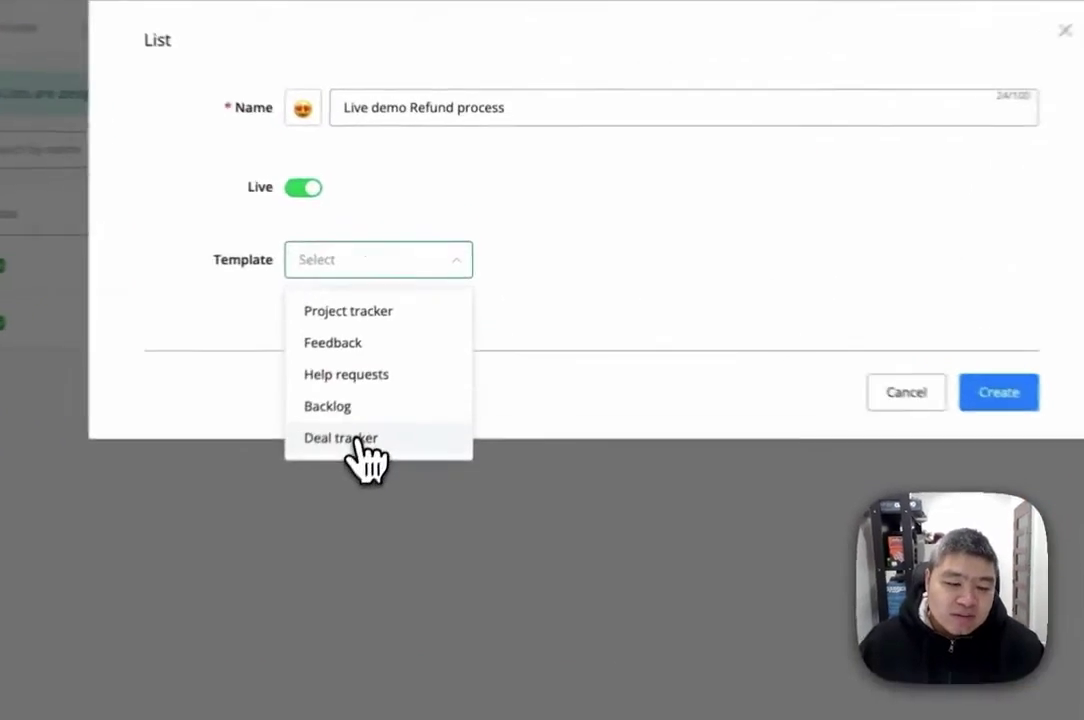
left_click(341, 438)
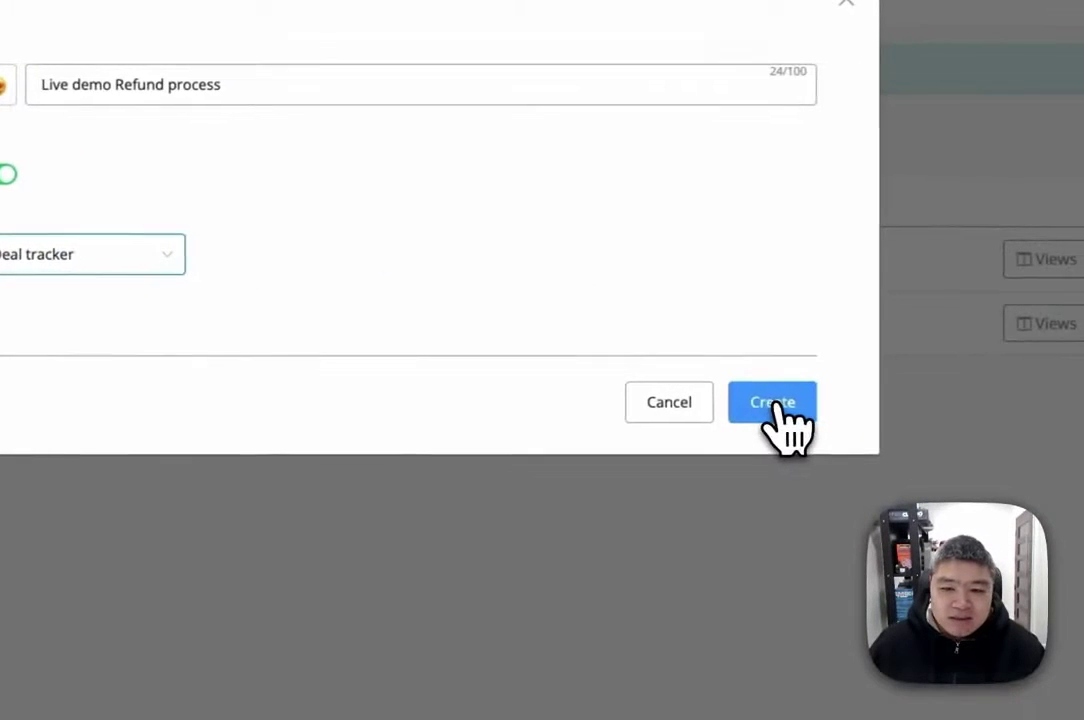
left_click(775, 403)
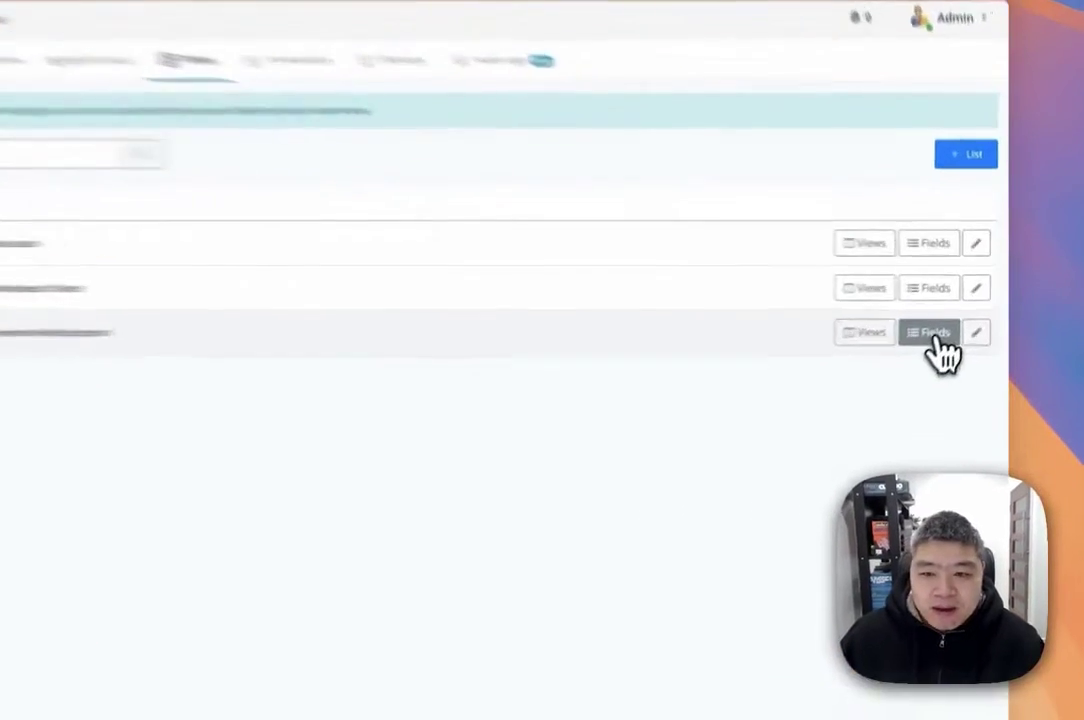
Open the fields of the Live demo Refund process list and review their types, including text, decimal and rating.
left_click(930, 335)
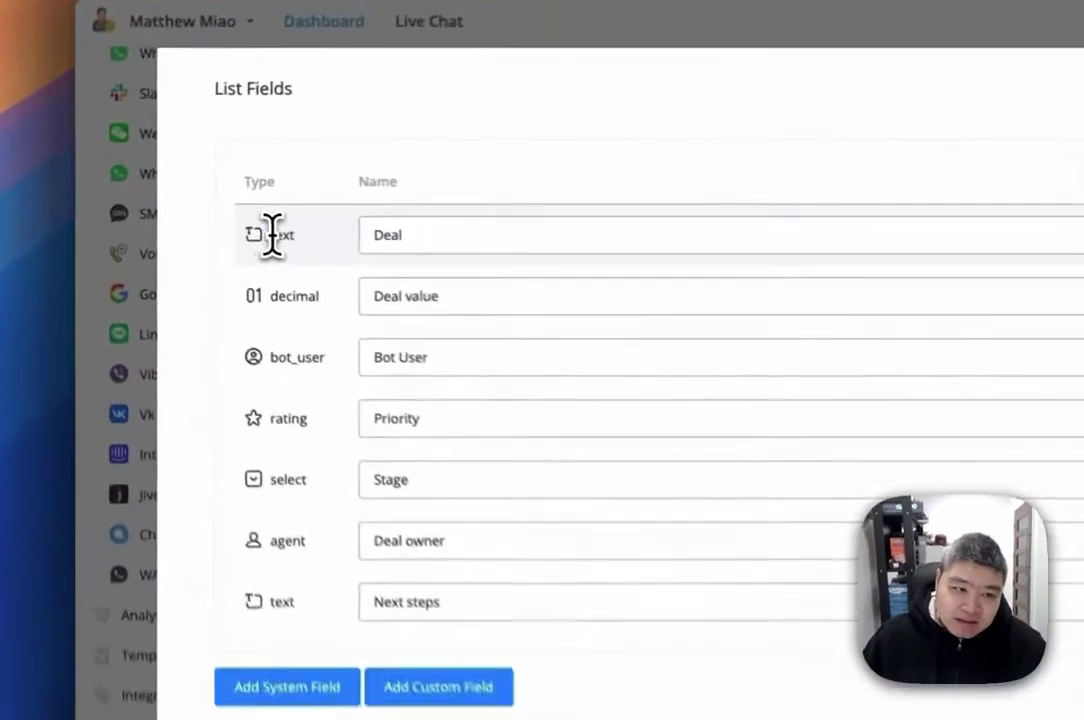
left_click_drag(181, 205, 196, 205)
left_click_drag(344, 308, 282, 313)
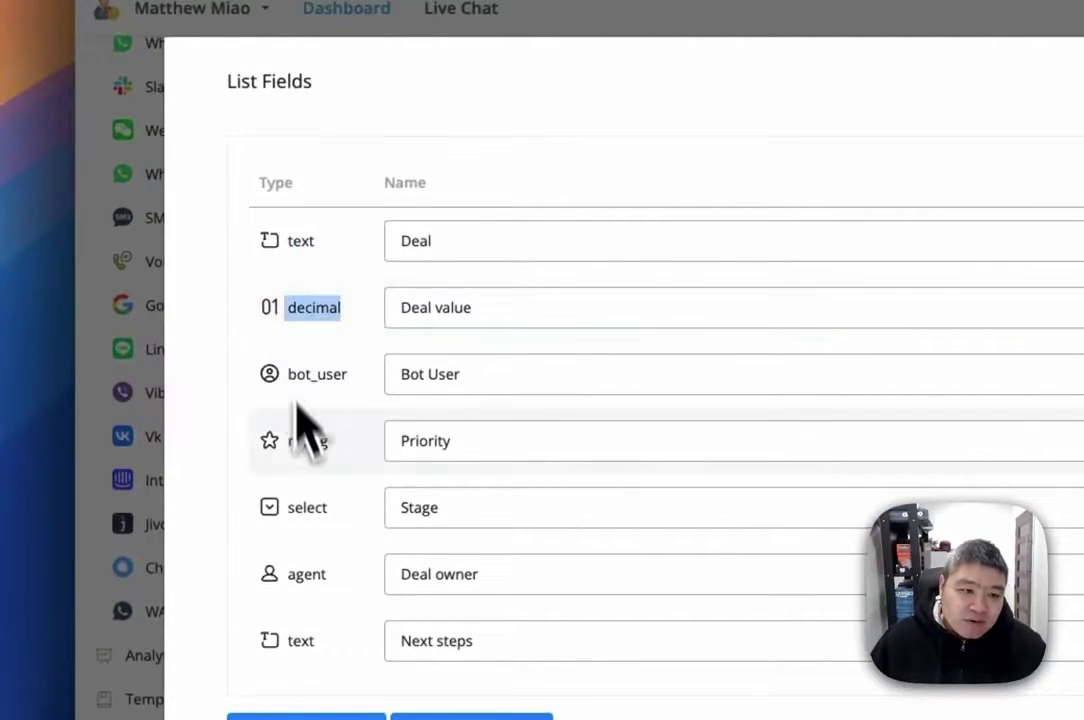
left_click_drag(292, 444, 337, 440)
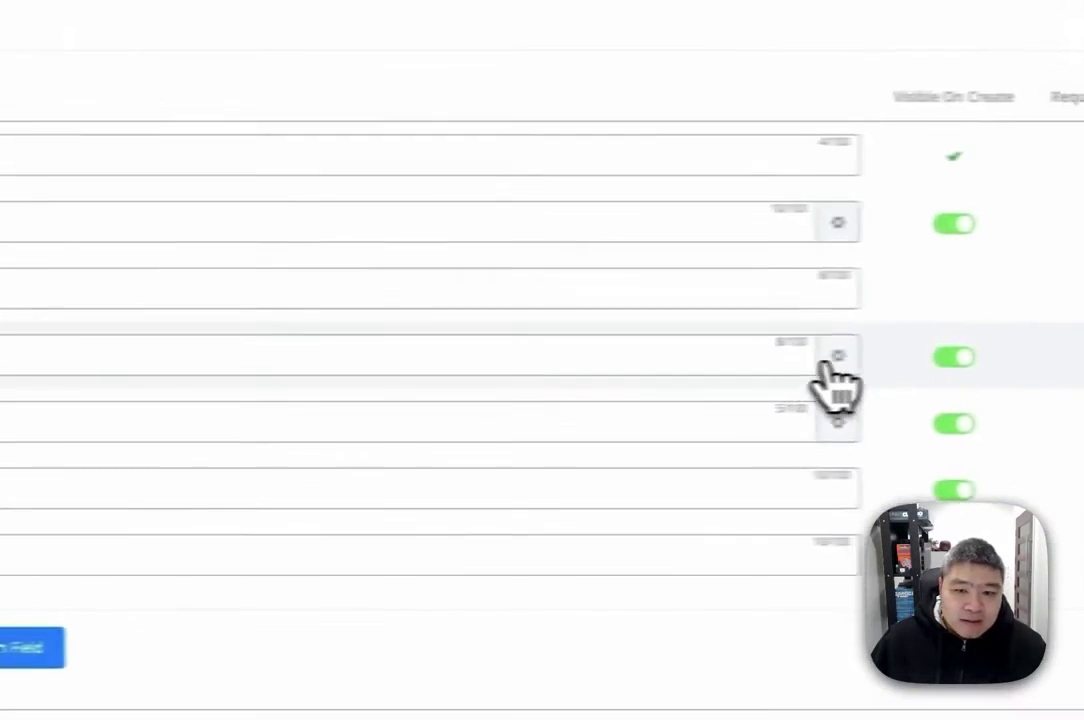
Examine the Priority field's rating style, quantity and color options, leaving them as they are.
left_click(766, 358)
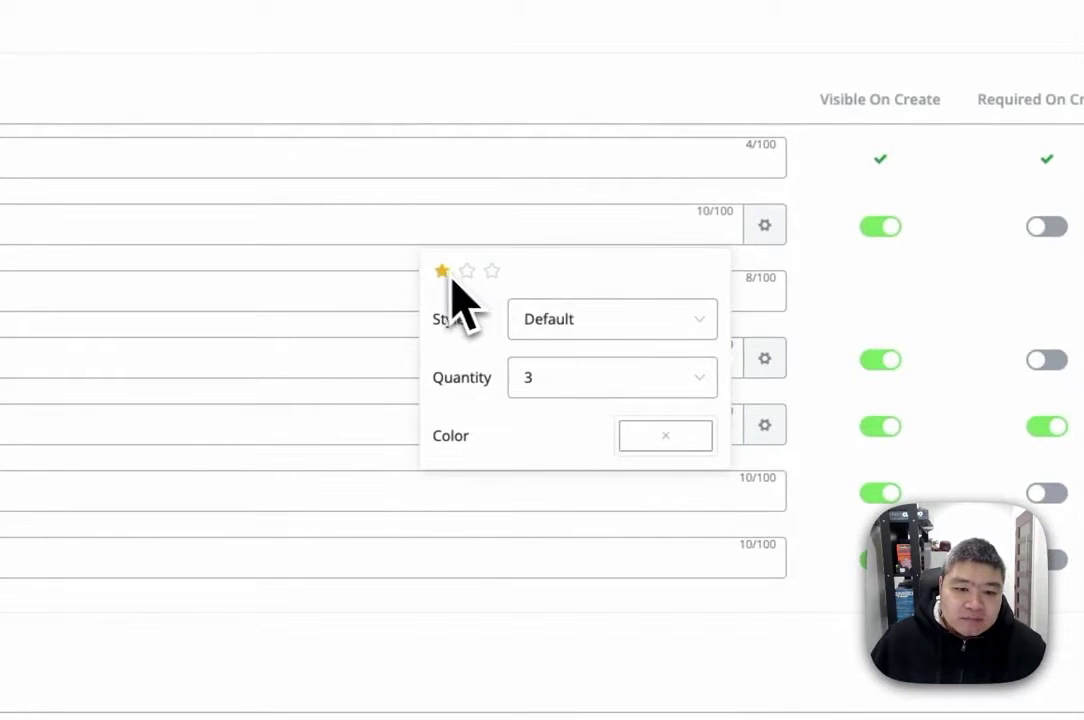
left_click(678, 440)
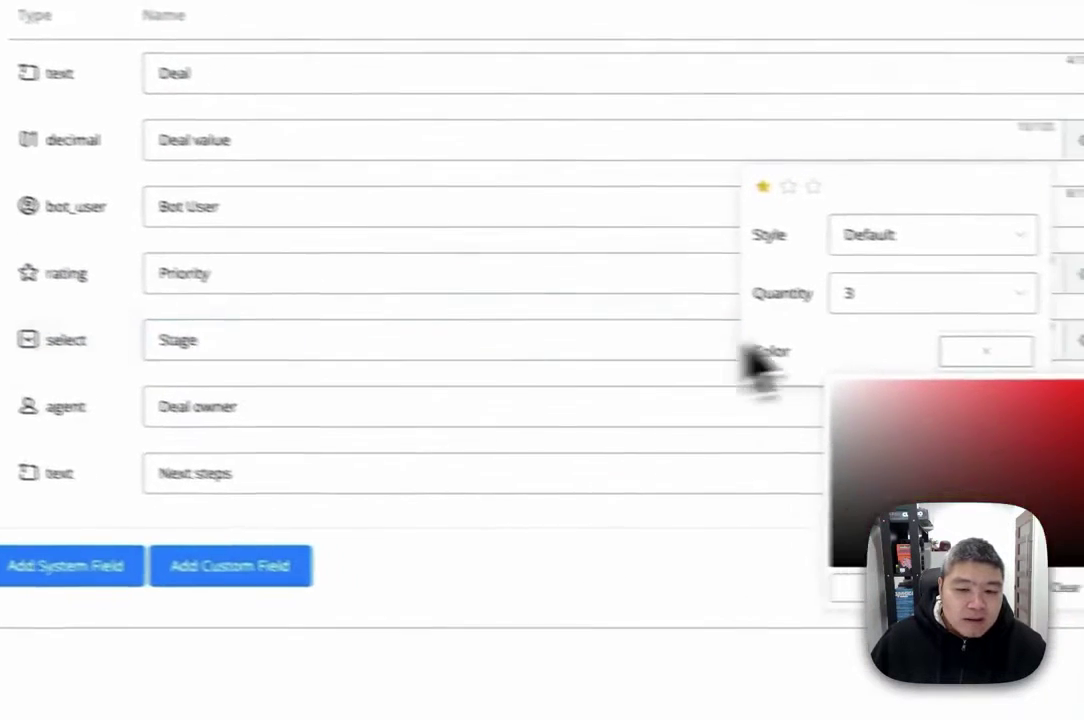
left_click(550, 388)
Review which system and custom fields can be added to the list.
left_click(276, 472)
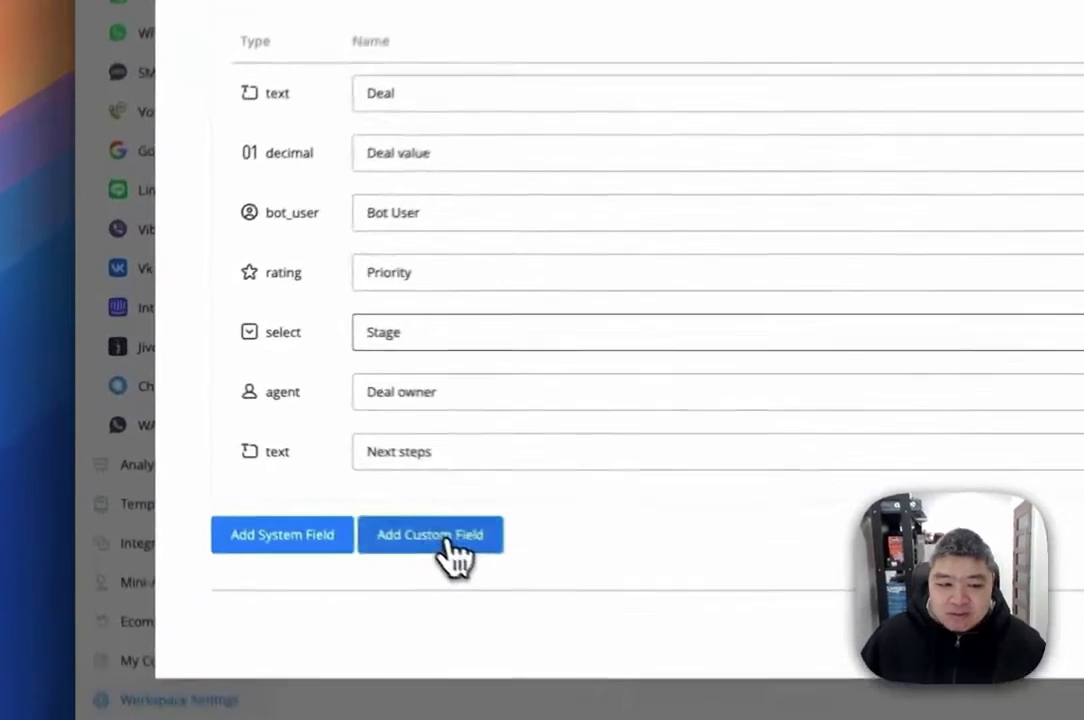
left_click(284, 458)
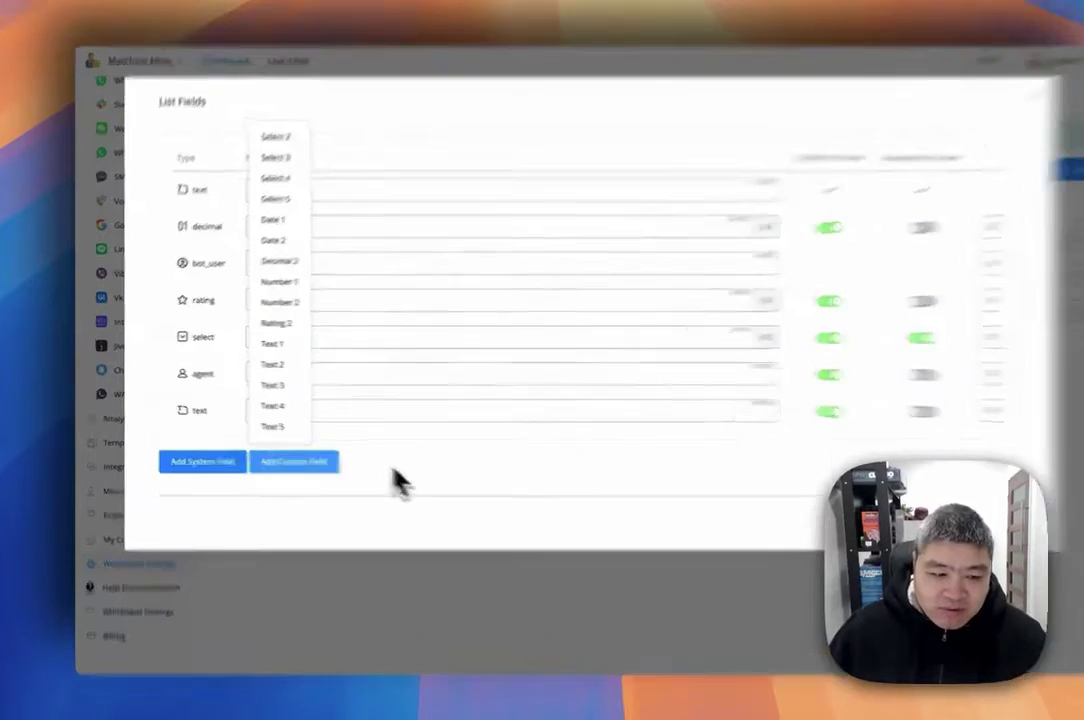
left_click(370, 475)
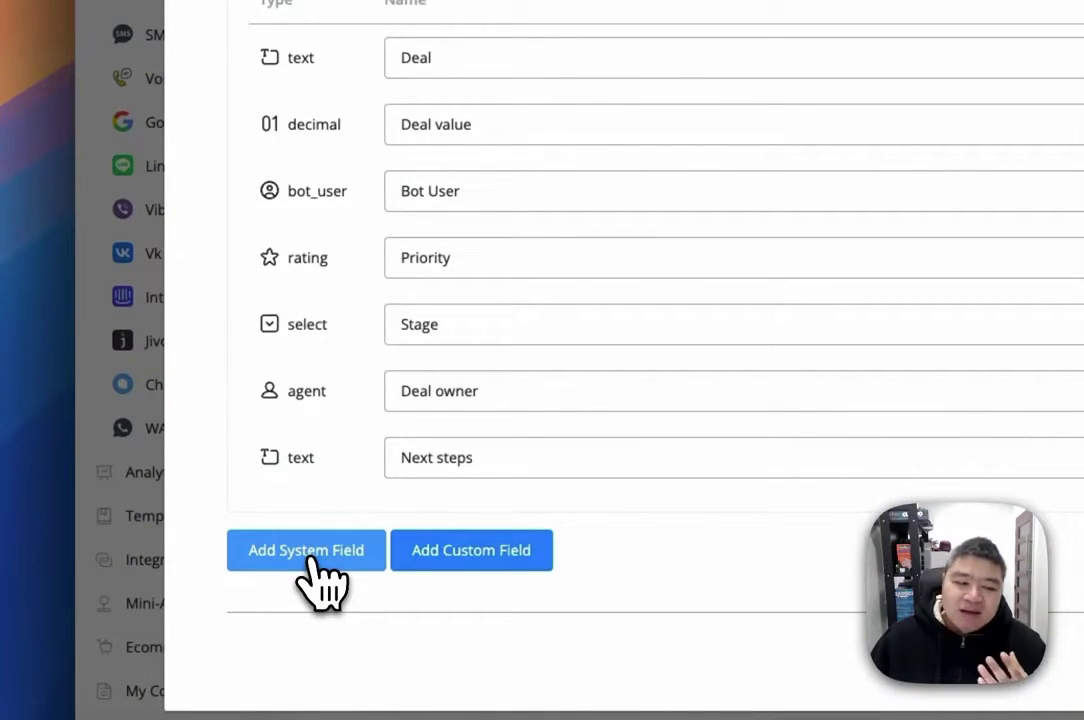
left_click(312, 560)
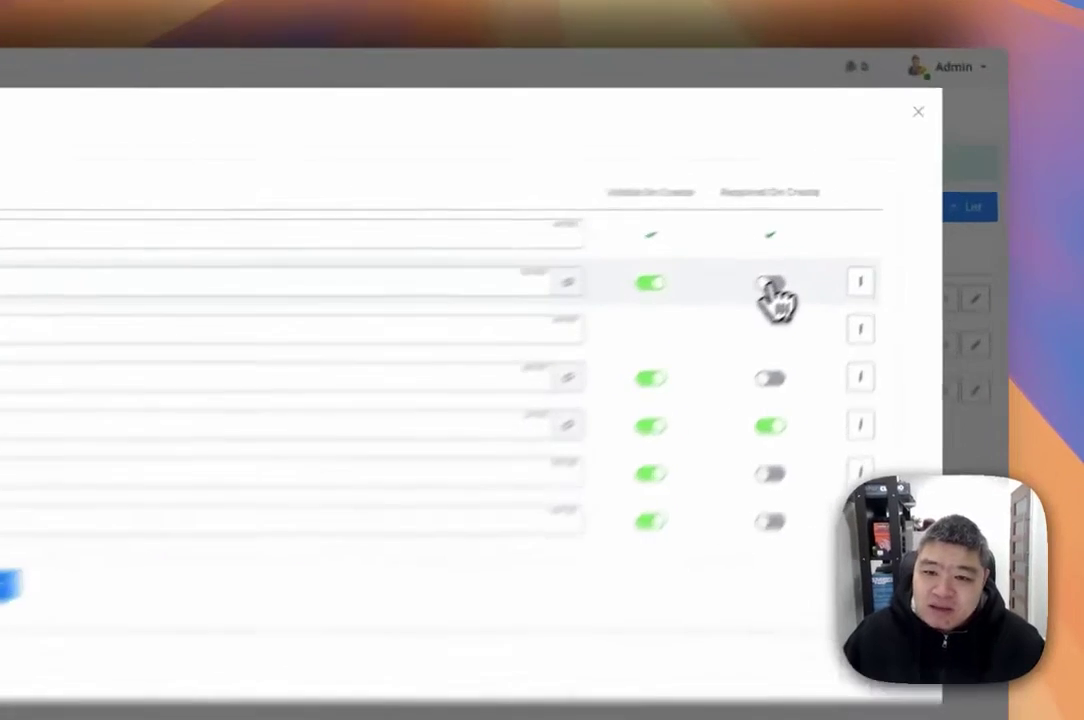
Make the Deal value field required on create, and switch that requirement off again.
left_click(841, 240)
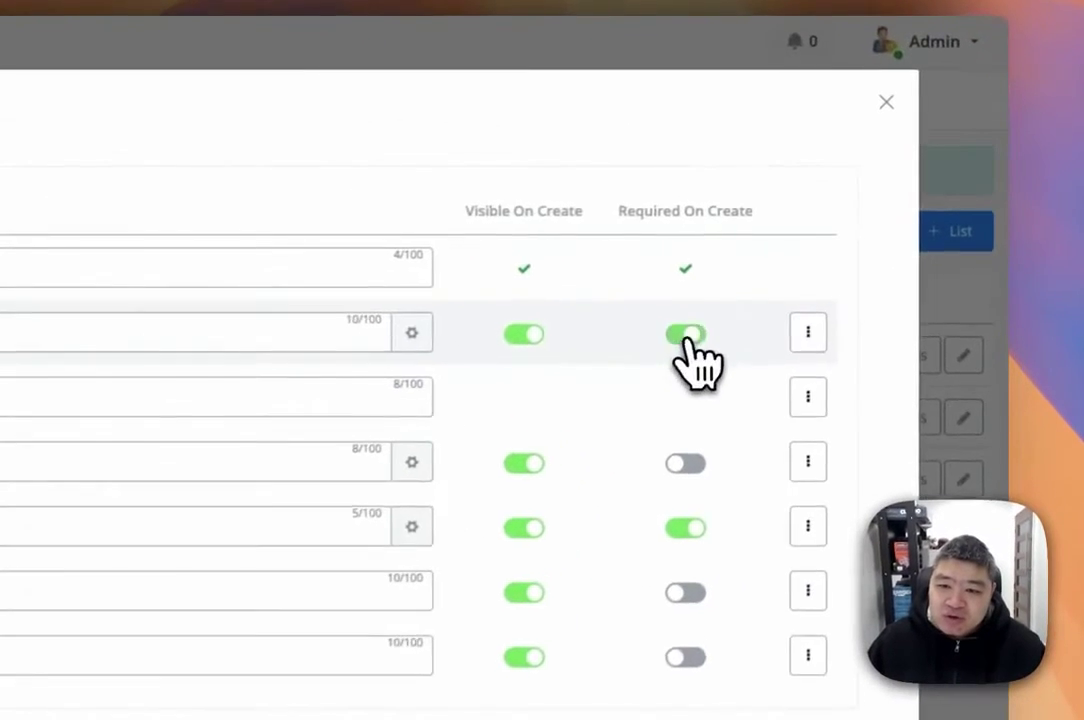
left_click(678, 342)
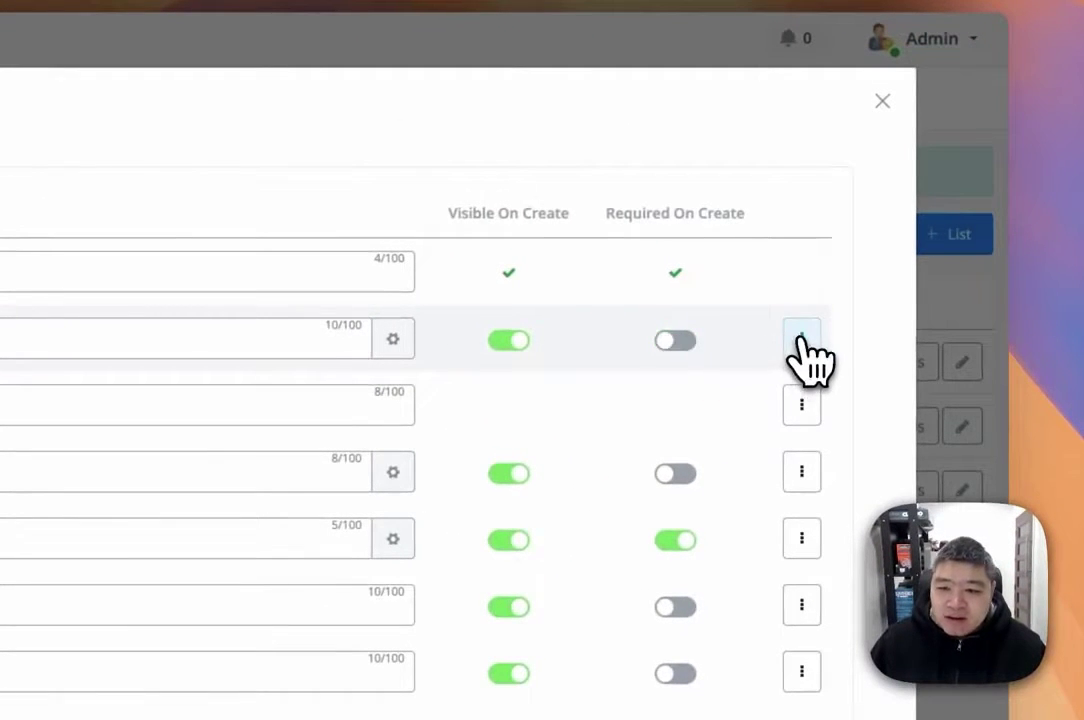
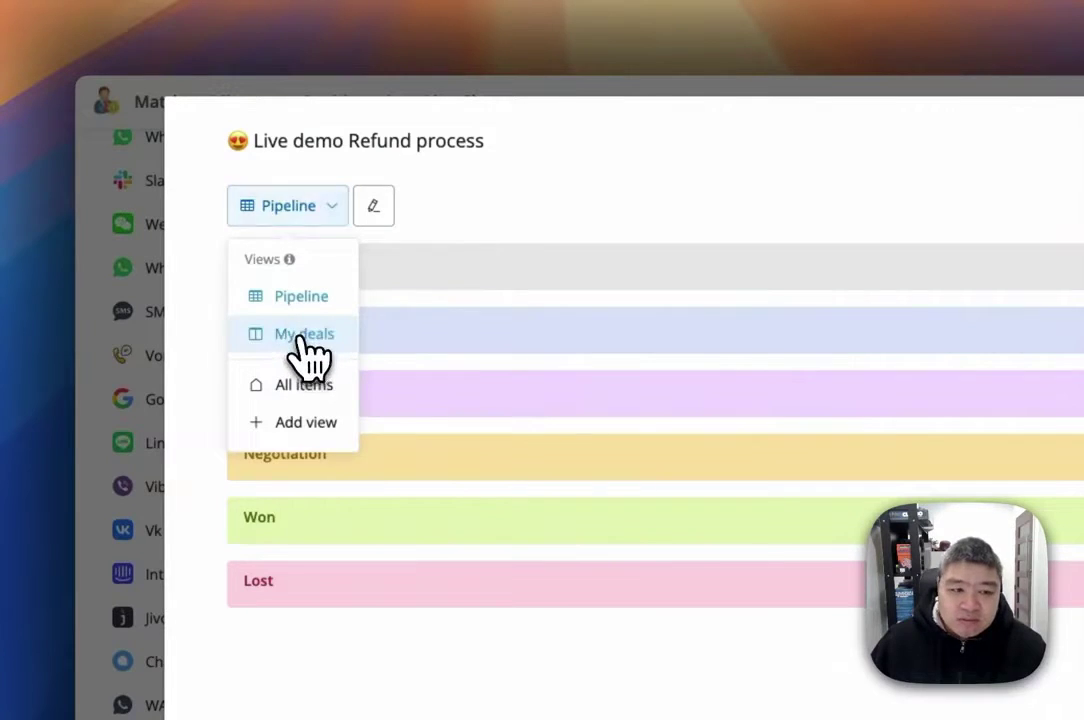
Show the My deals view and start adding a view named "My own View" with the Board layout.
left_click(300, 334)
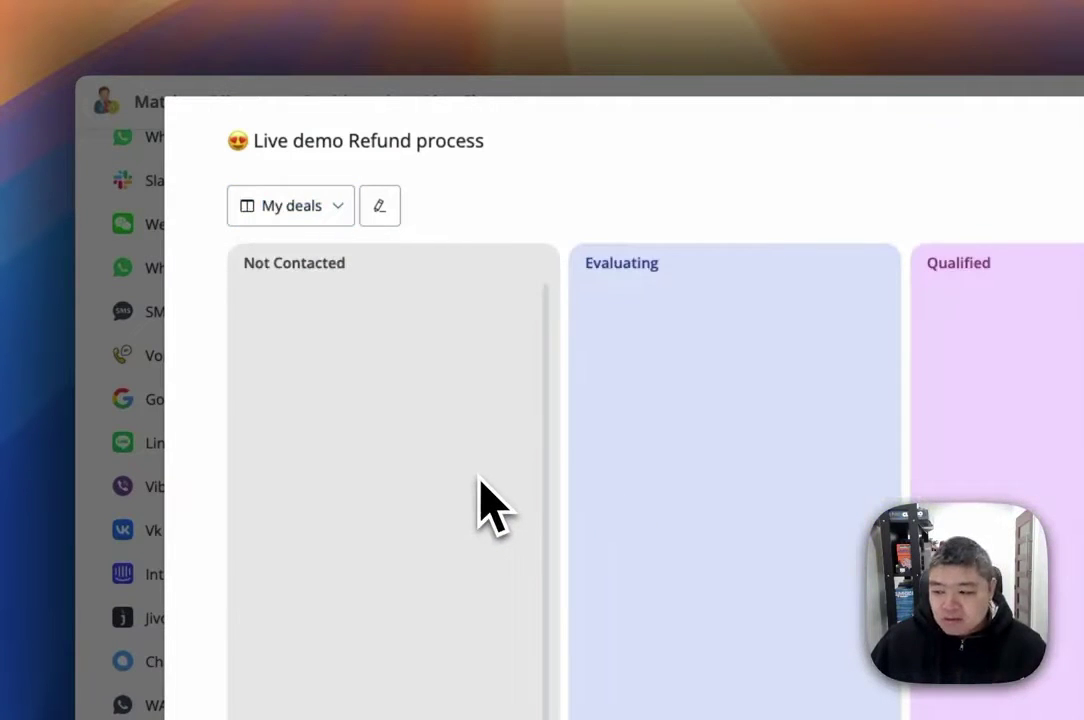
left_click(305, 213)
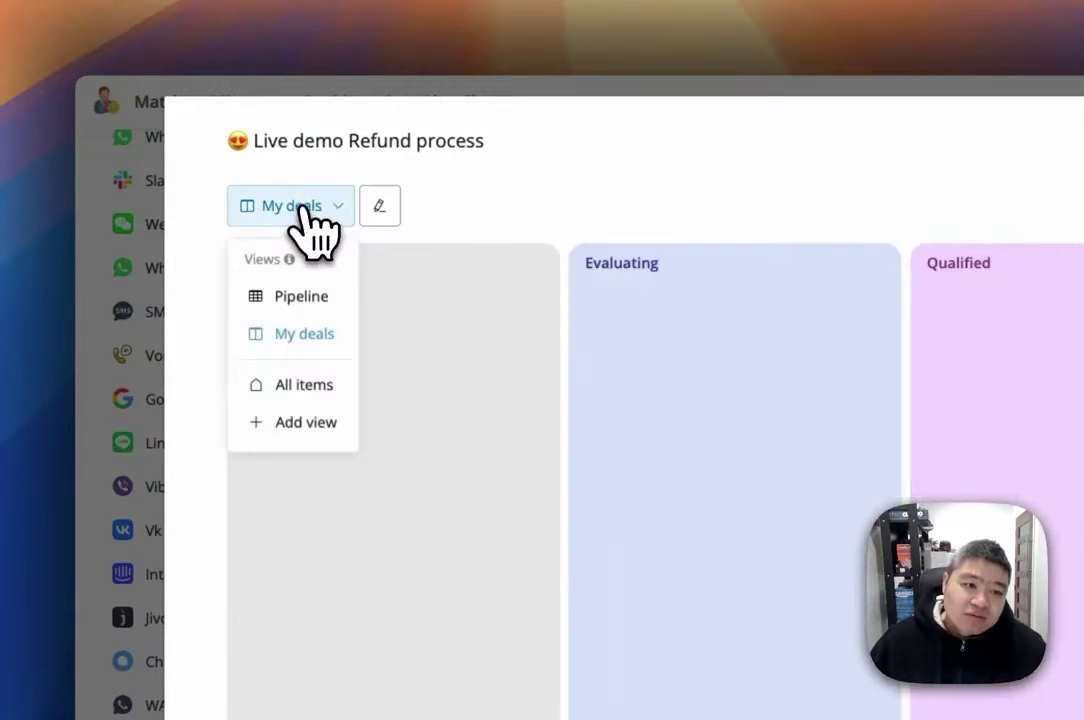
left_click(305, 424)
left_click(676, 252)
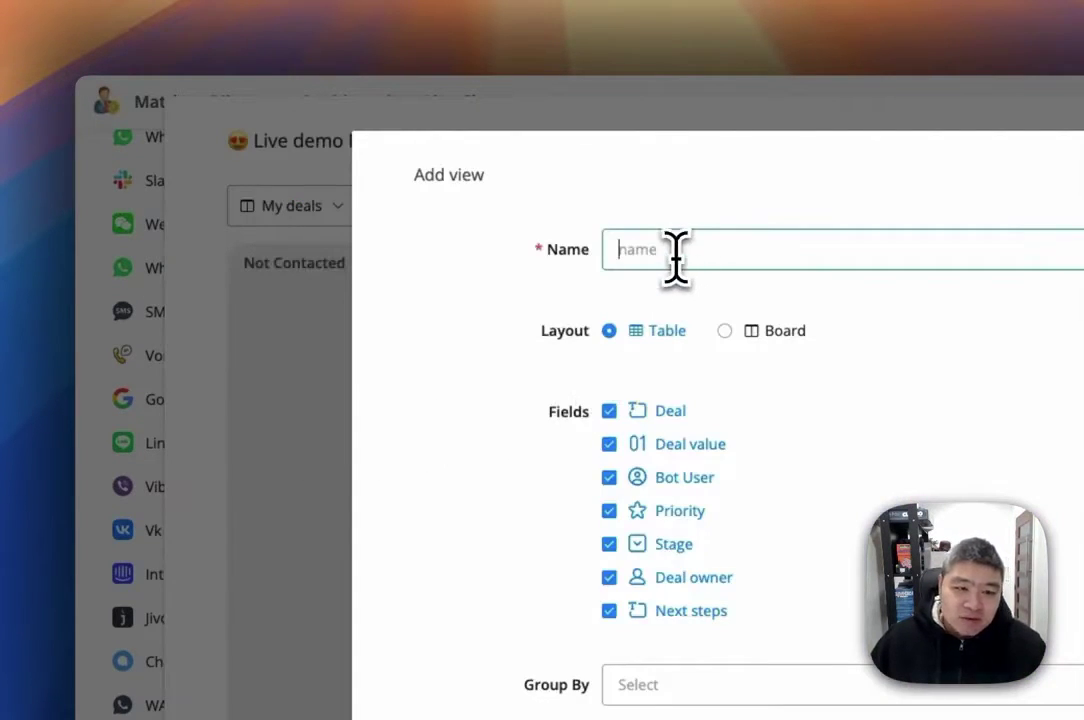
type("My ow")
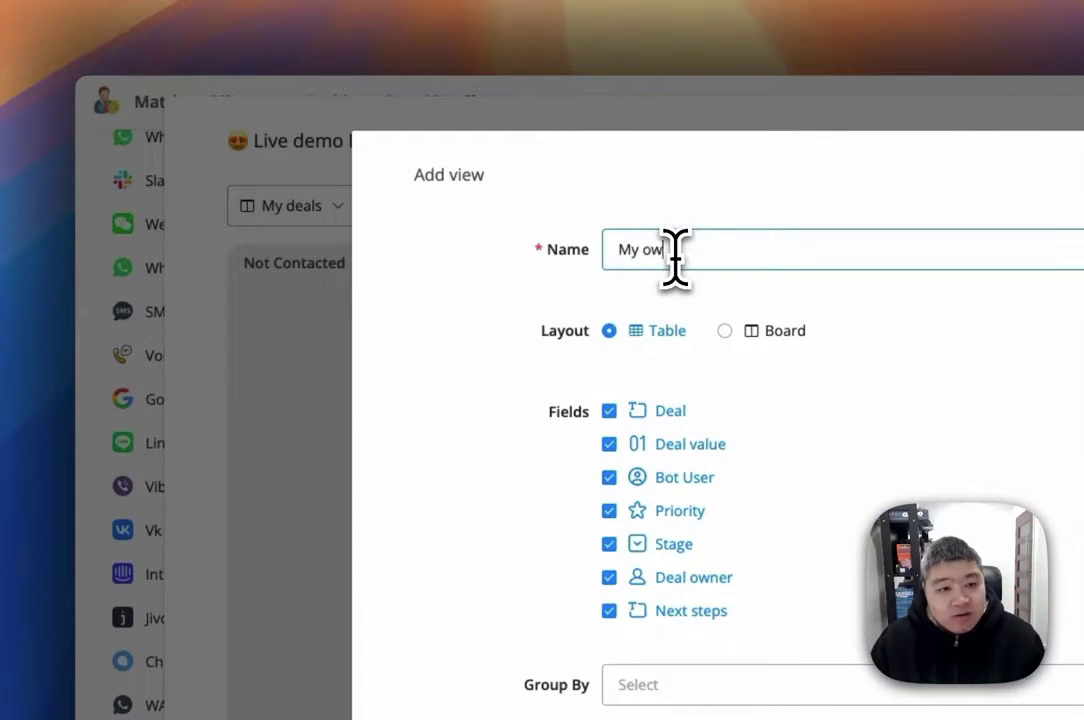
type("n")
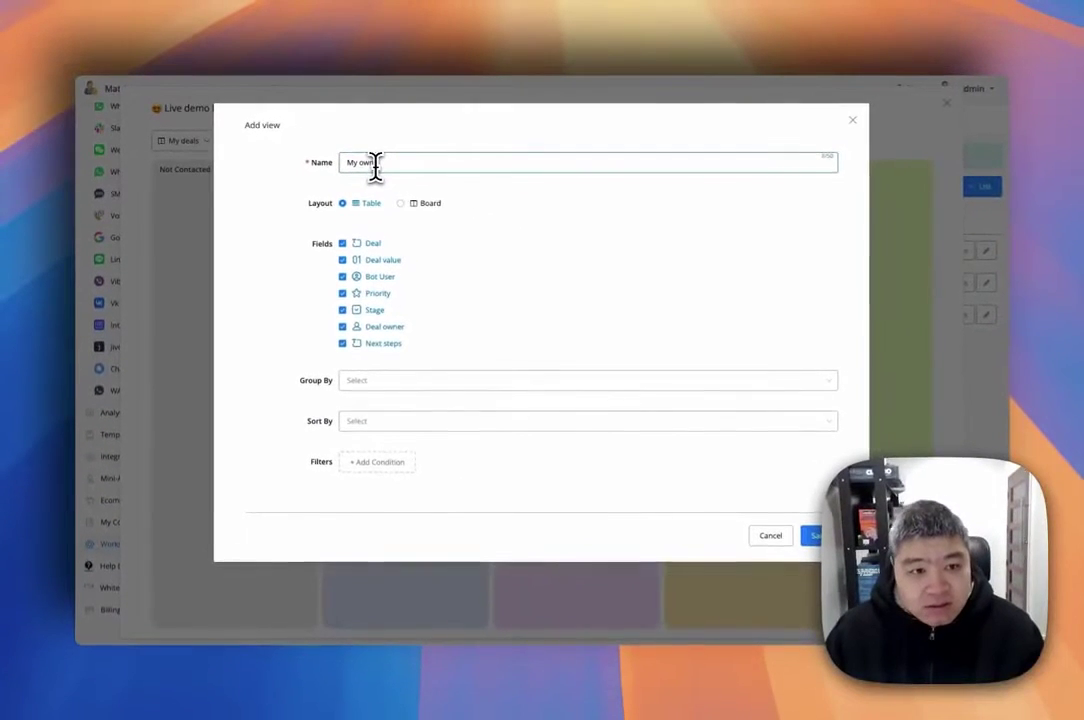
type(" vie")
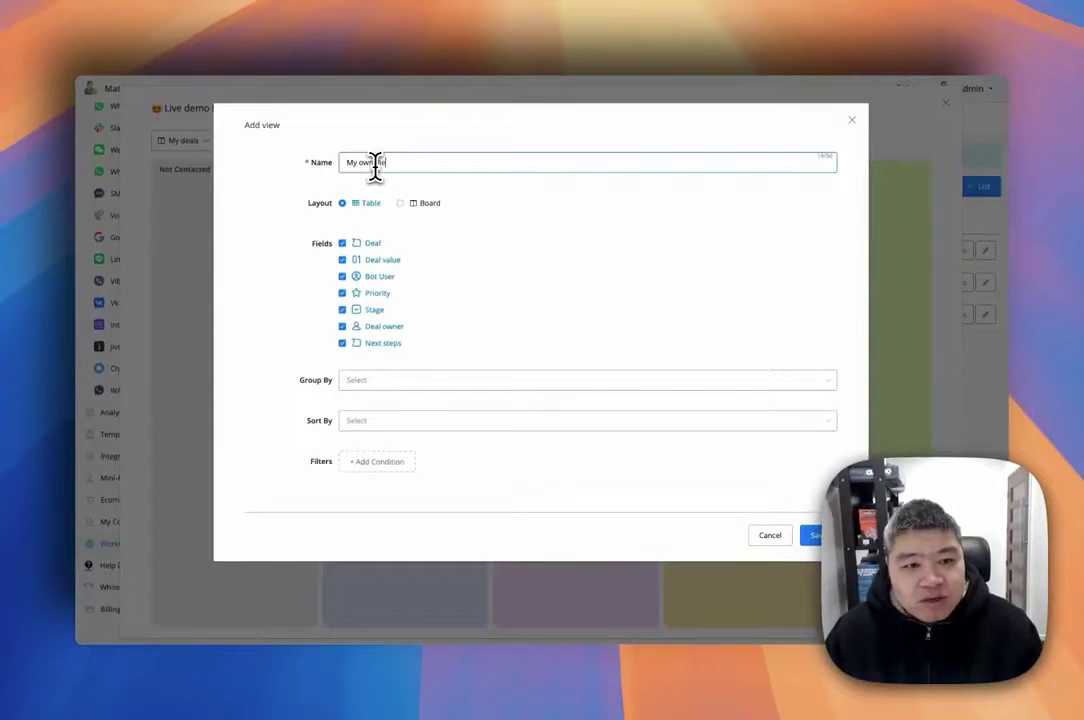
type("w")
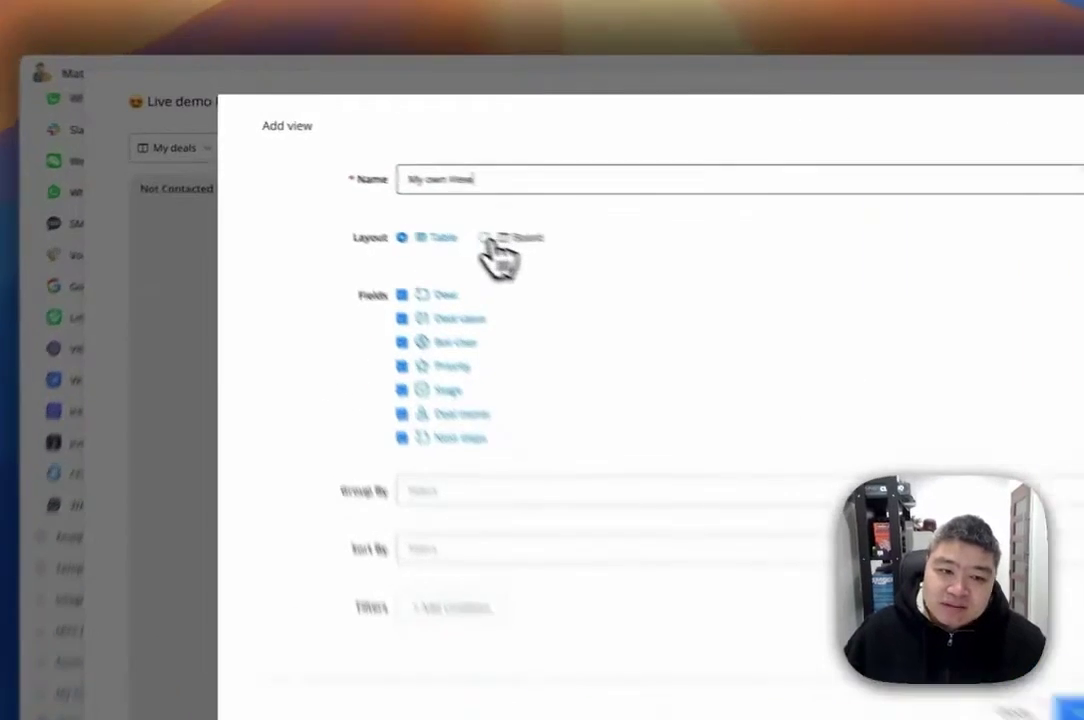
left_click(400, 203)
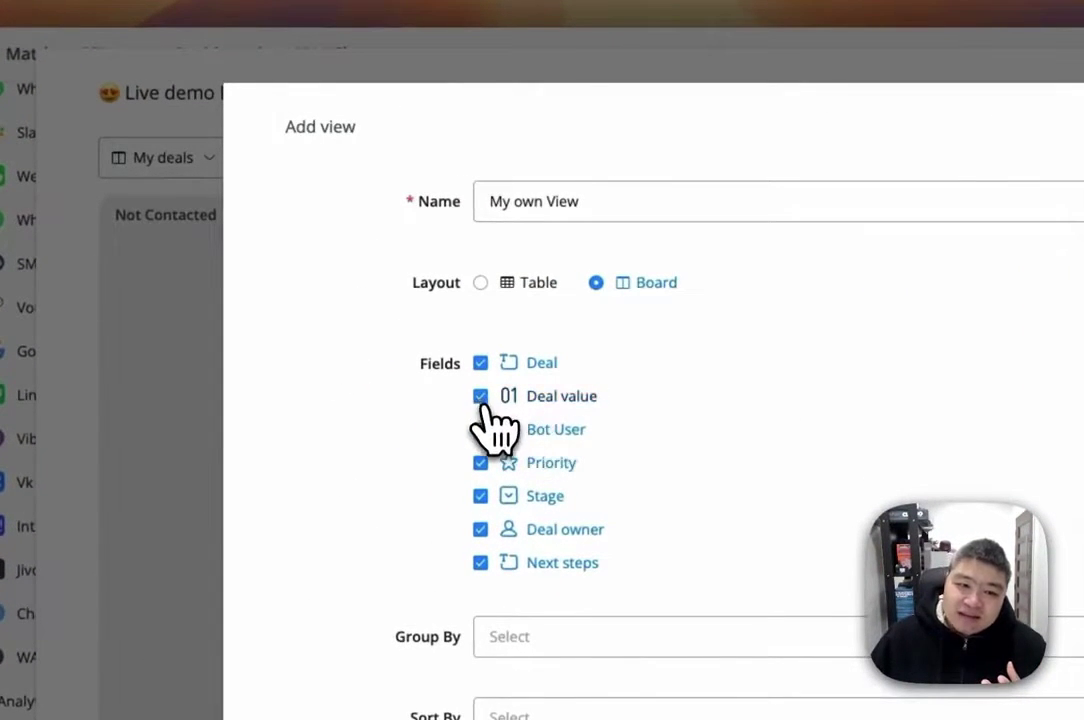
Exclude Deal value from the new view's fields and move Bot User above it, keeping Bot User included.
left_click(481, 397)
left_click(481, 430)
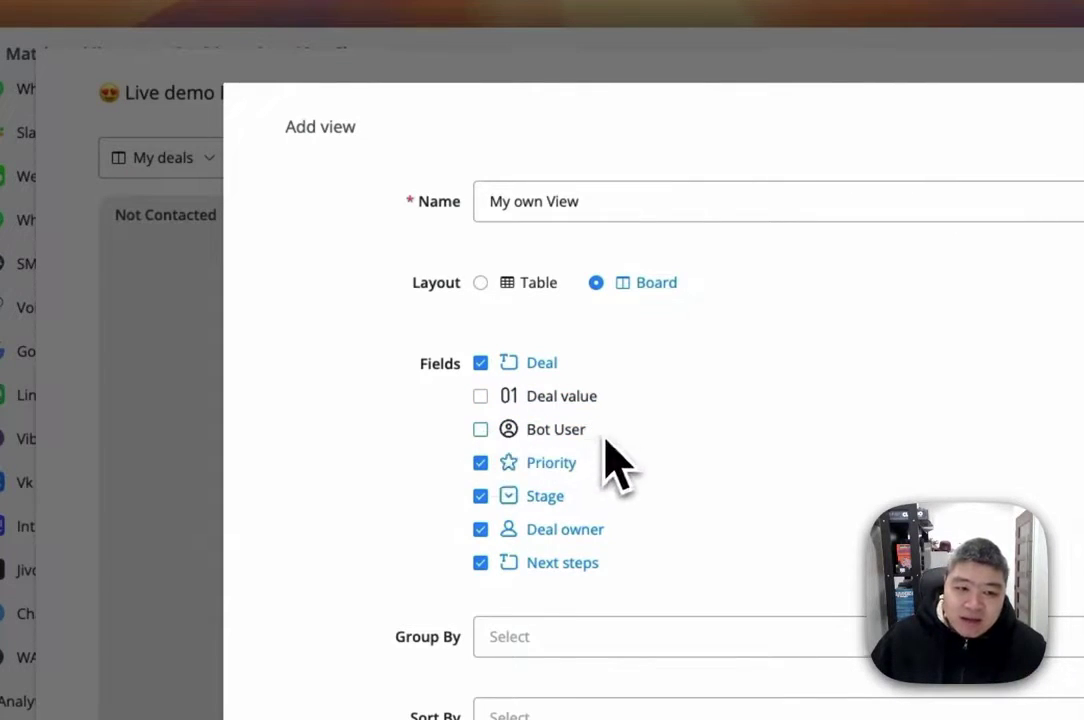
left_click_drag(584, 432, 577, 410)
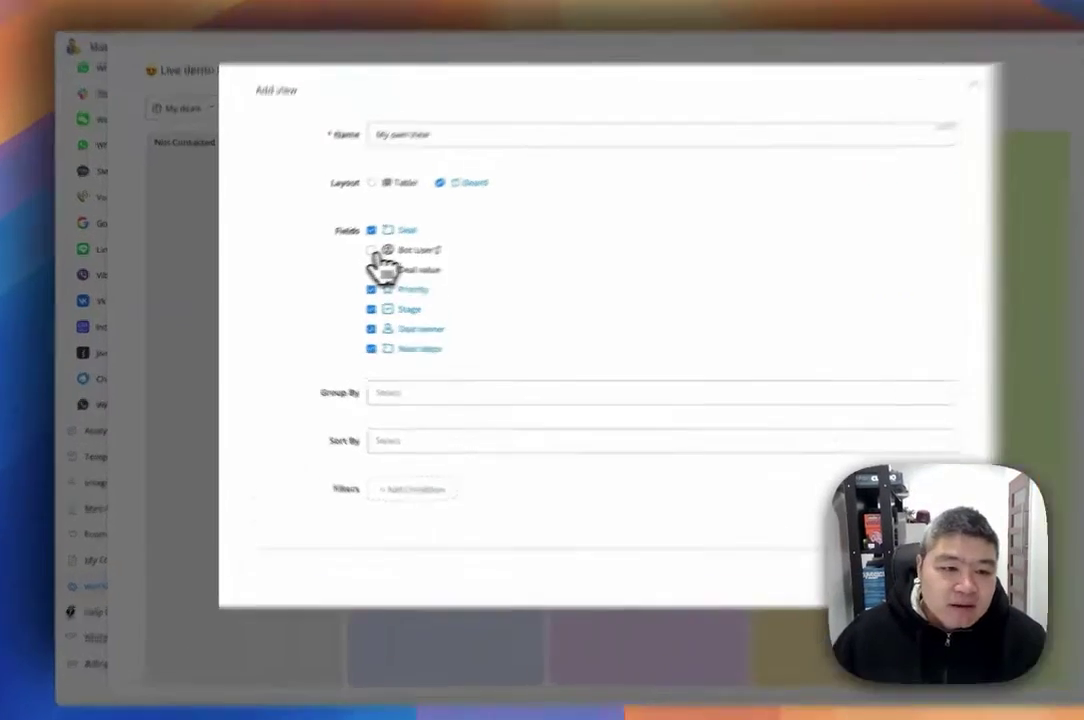
left_click(343, 260)
Check which fields the new view can be grouped by.
left_click(543, 455)
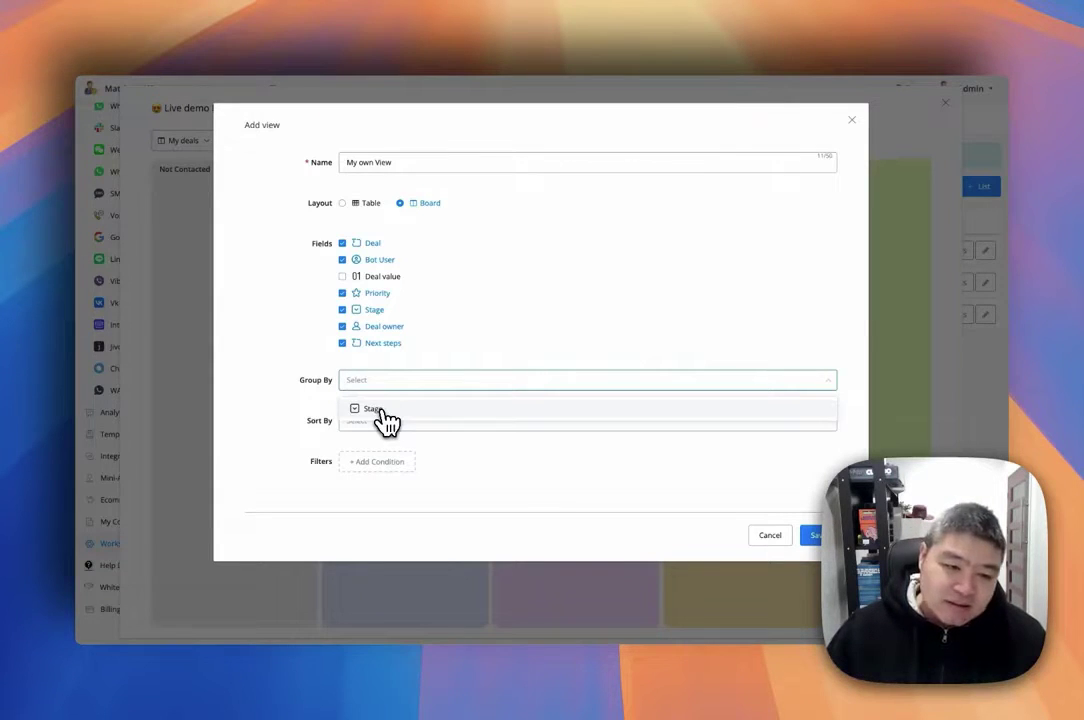
left_click(320, 395)
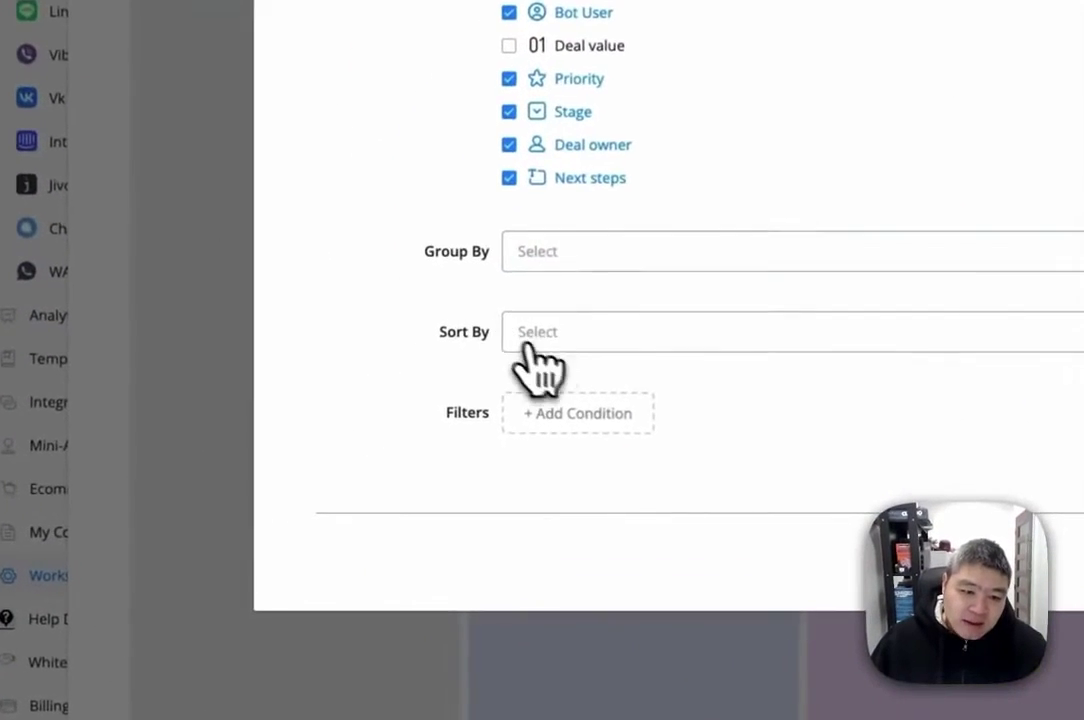
Check which fields the new view can be sorted by and filtered on, cancelling the filter condition.
left_click(362, 425)
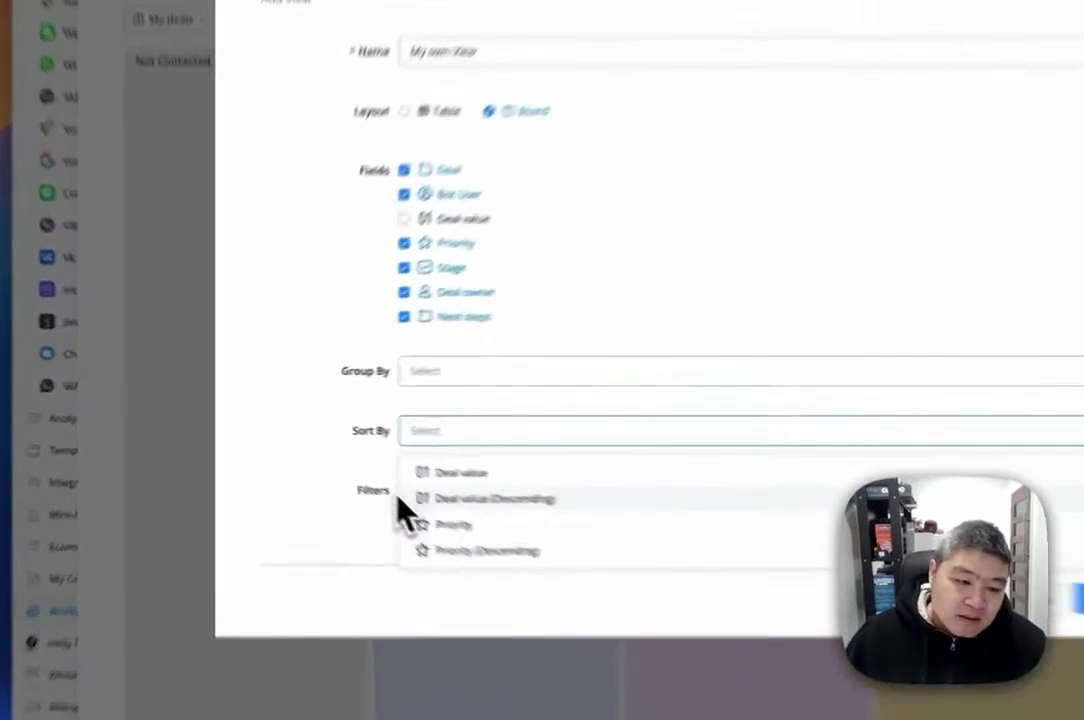
left_click(338, 472)
left_click(385, 472)
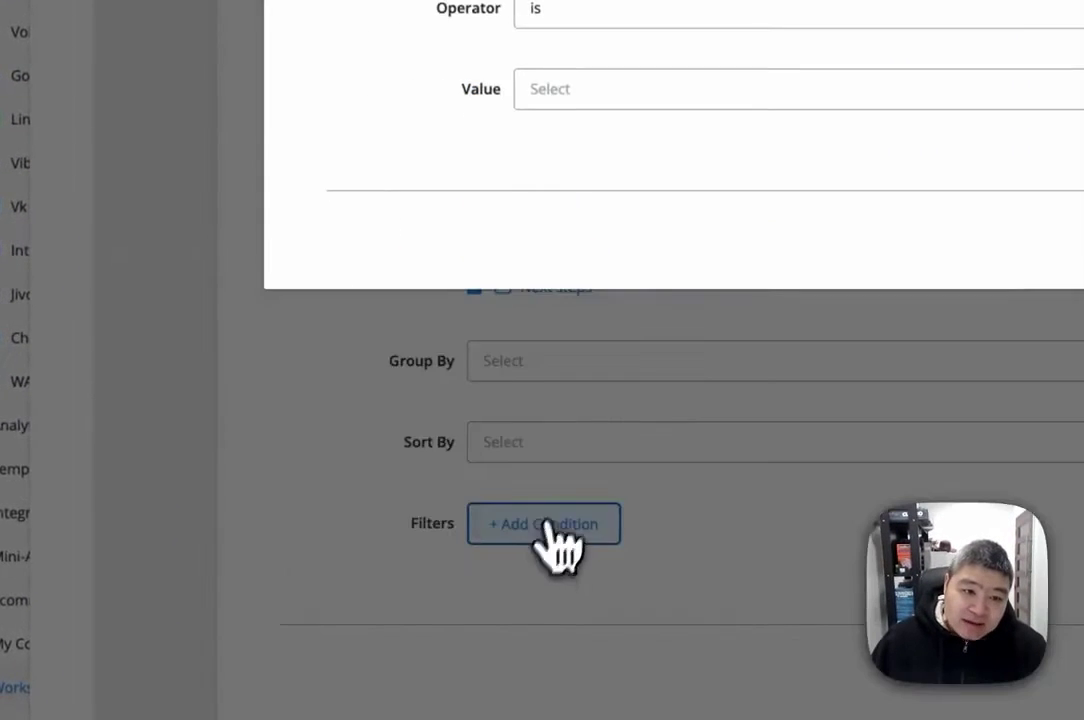
left_click(477, 243)
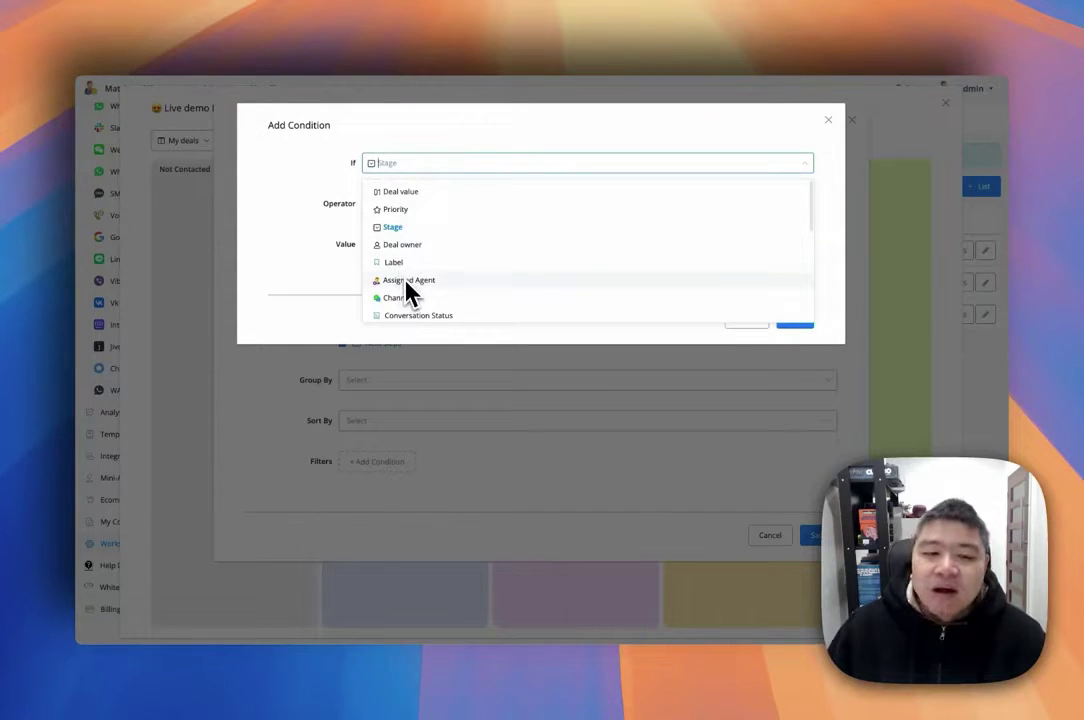
scroll(406, 284, "down", 3)
scroll(406, 290, "down", 1)
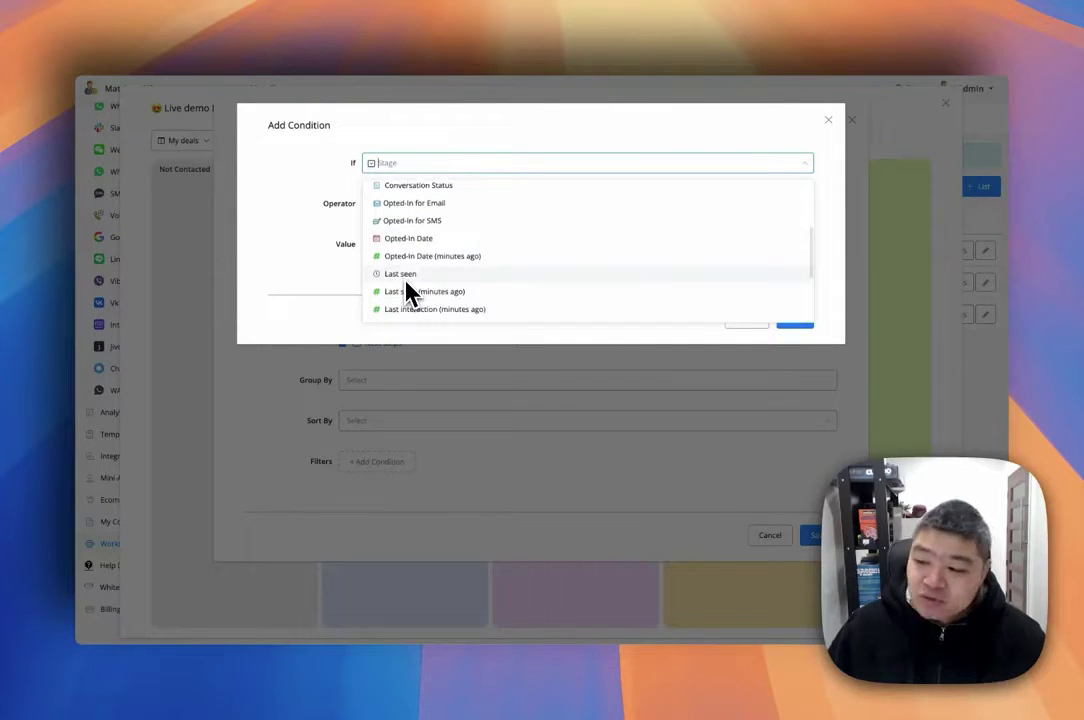
left_click(323, 302)
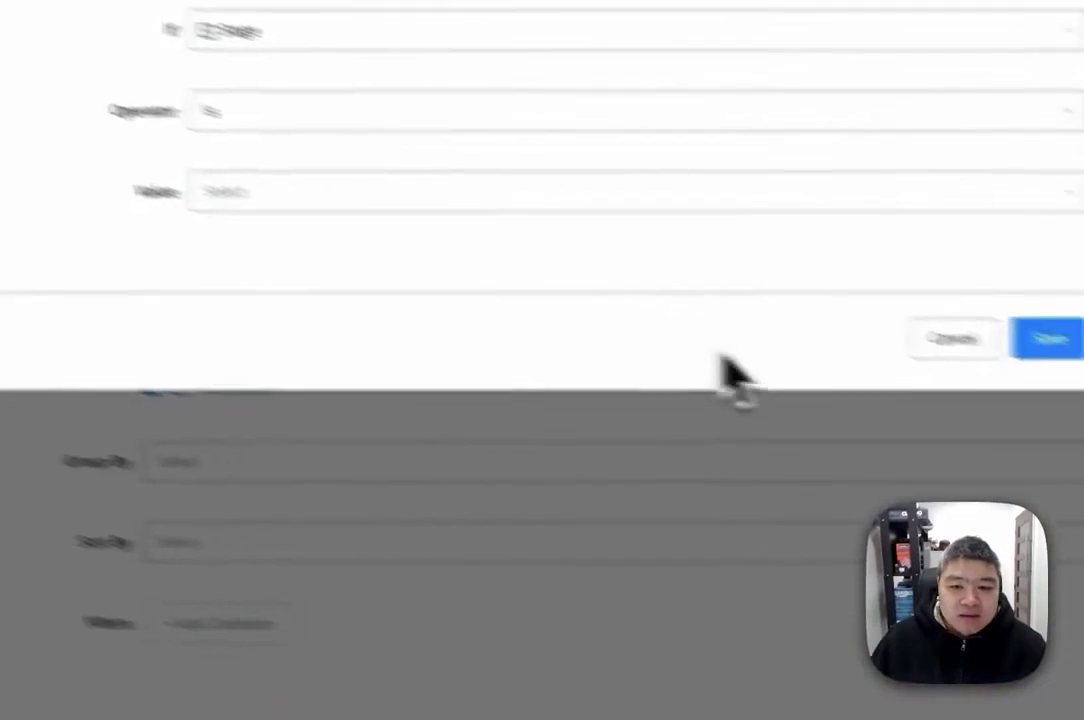
left_click(768, 288)
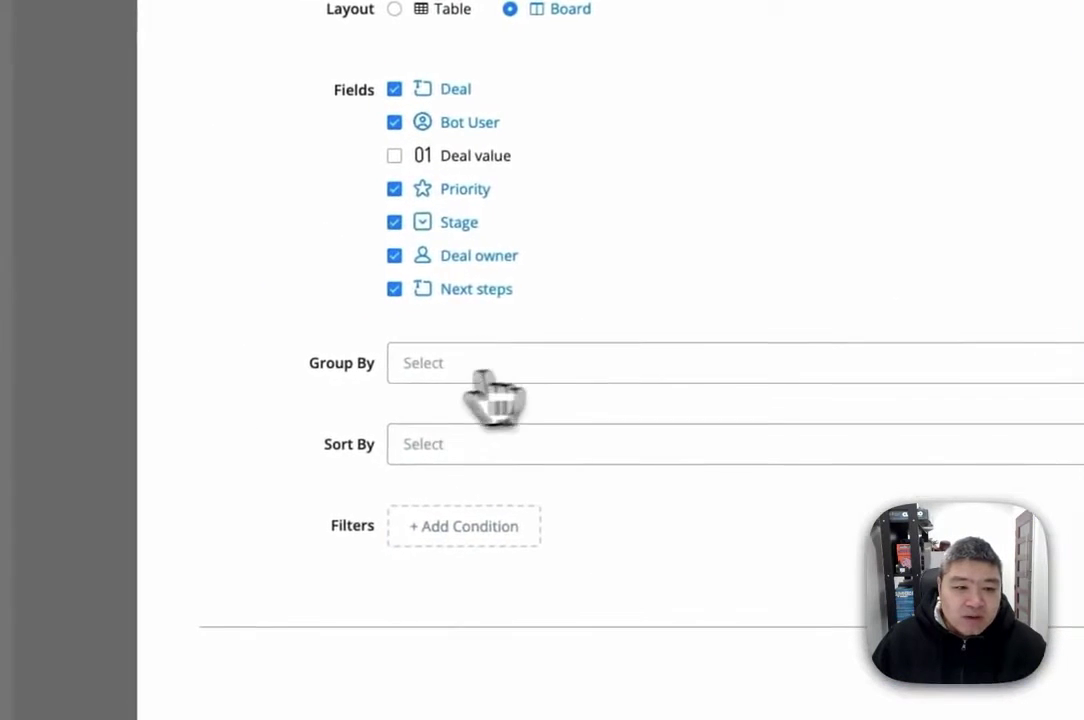
Include Deal value in the new view's fields, group the view by Stage, and save it.
left_click(397, 155)
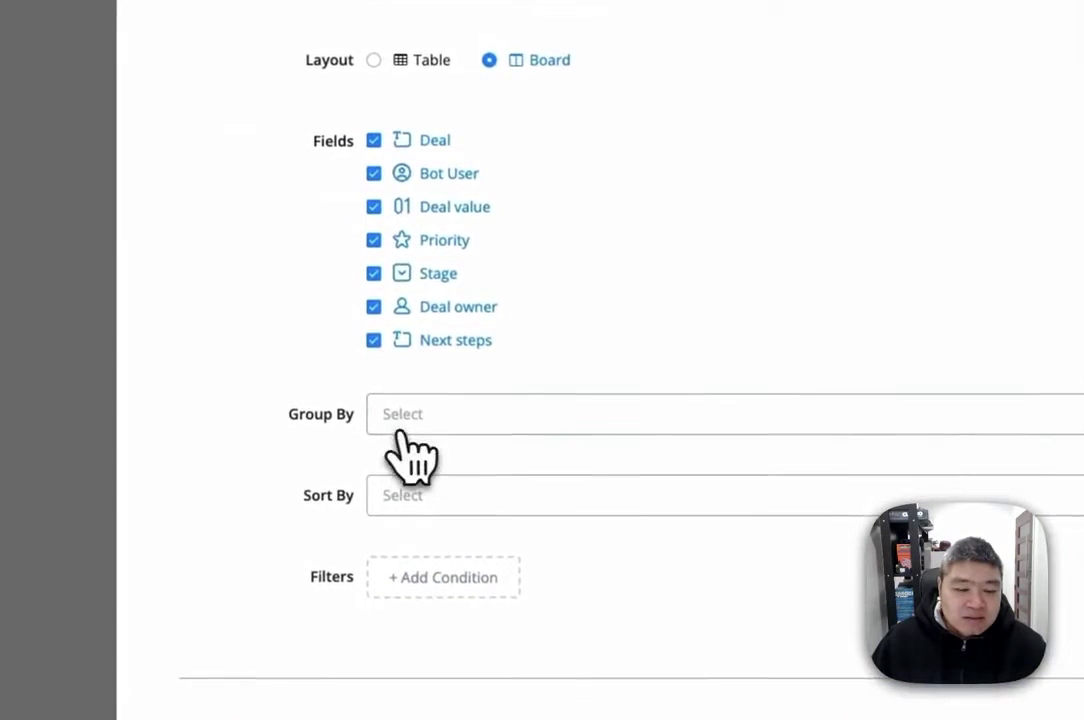
left_click(443, 363)
left_click(436, 468)
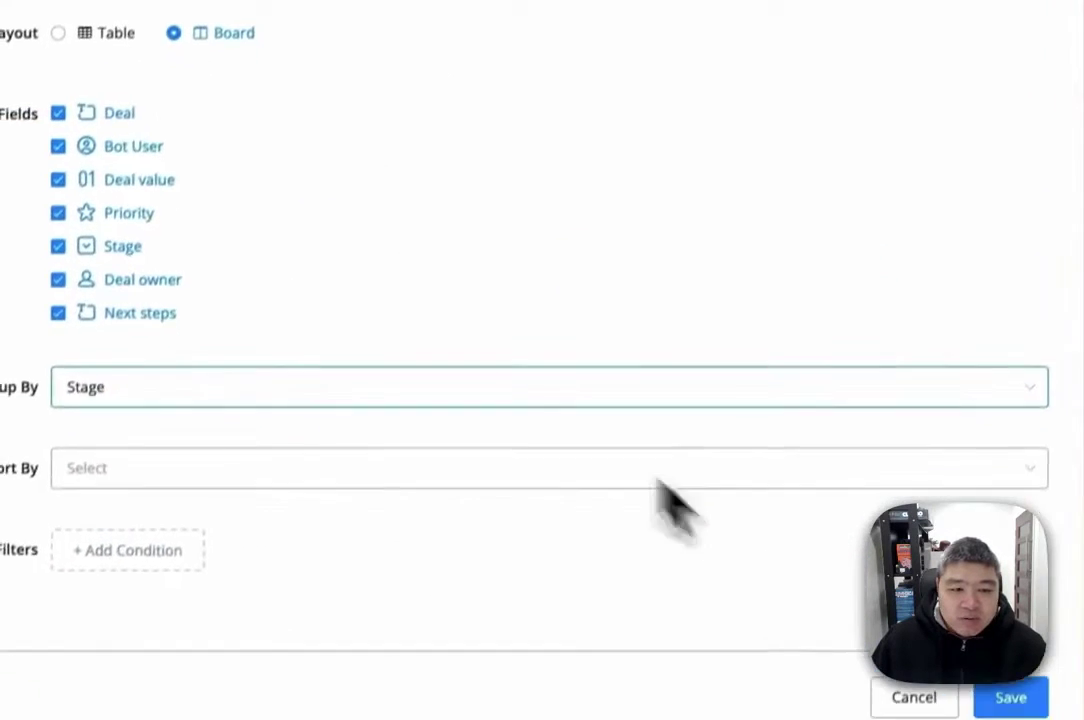
left_click(311, 237)
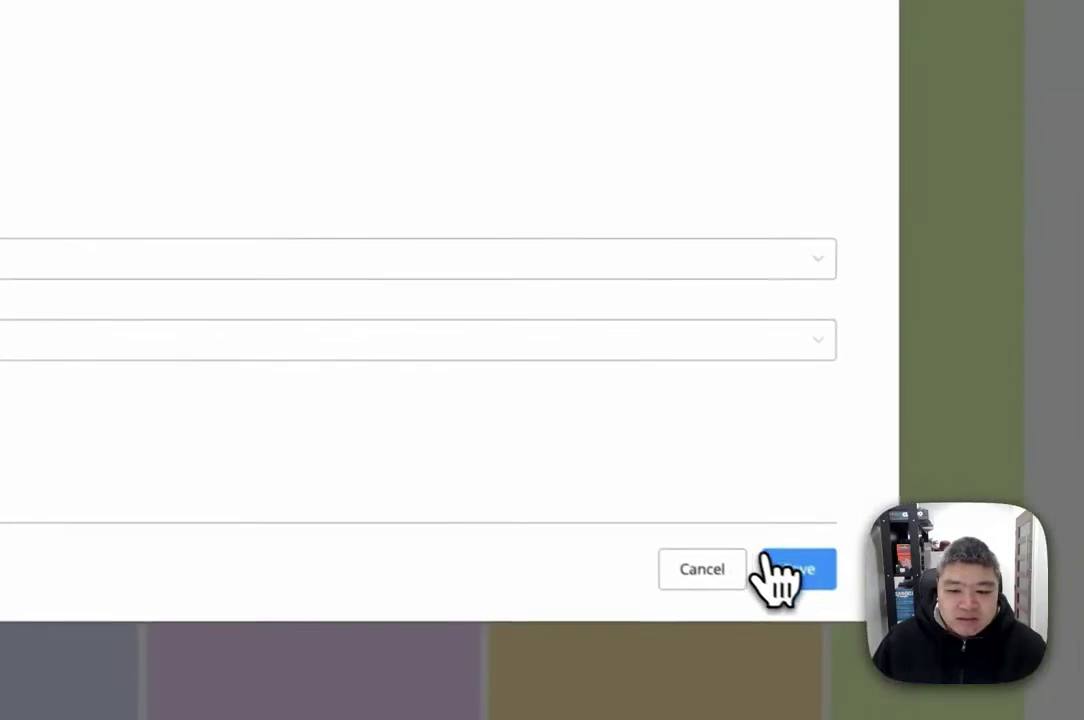
left_click(780, 558)
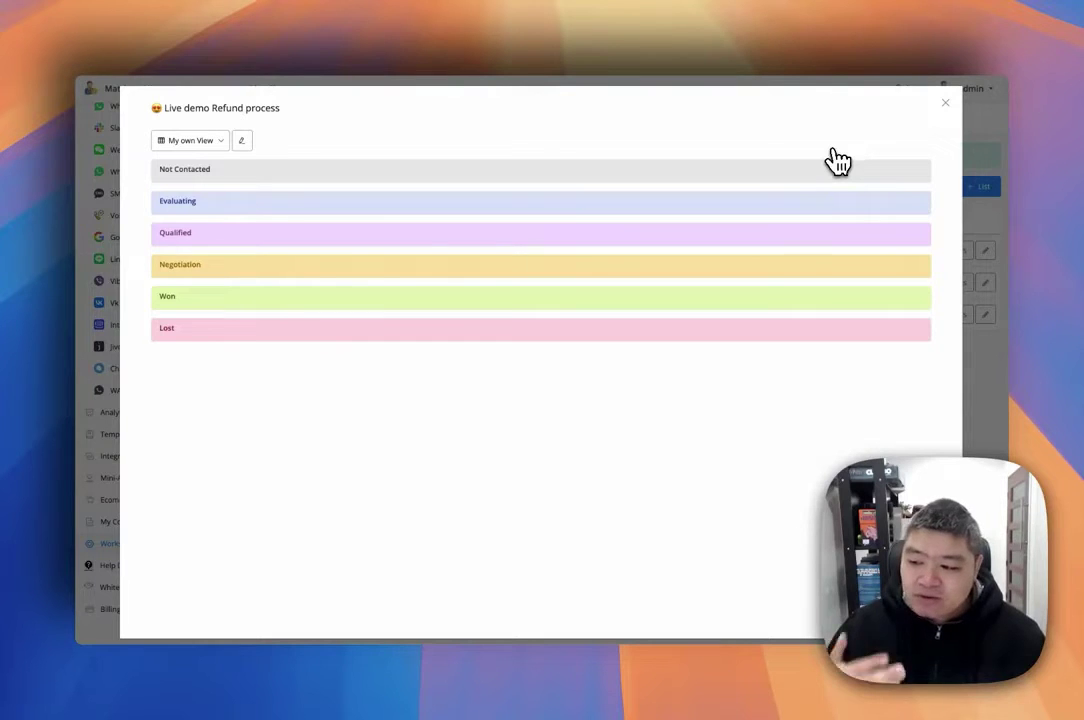
Close the refund list's preview and switch to the "How to use it" notes to review the list setup points.
left_click(945, 102)
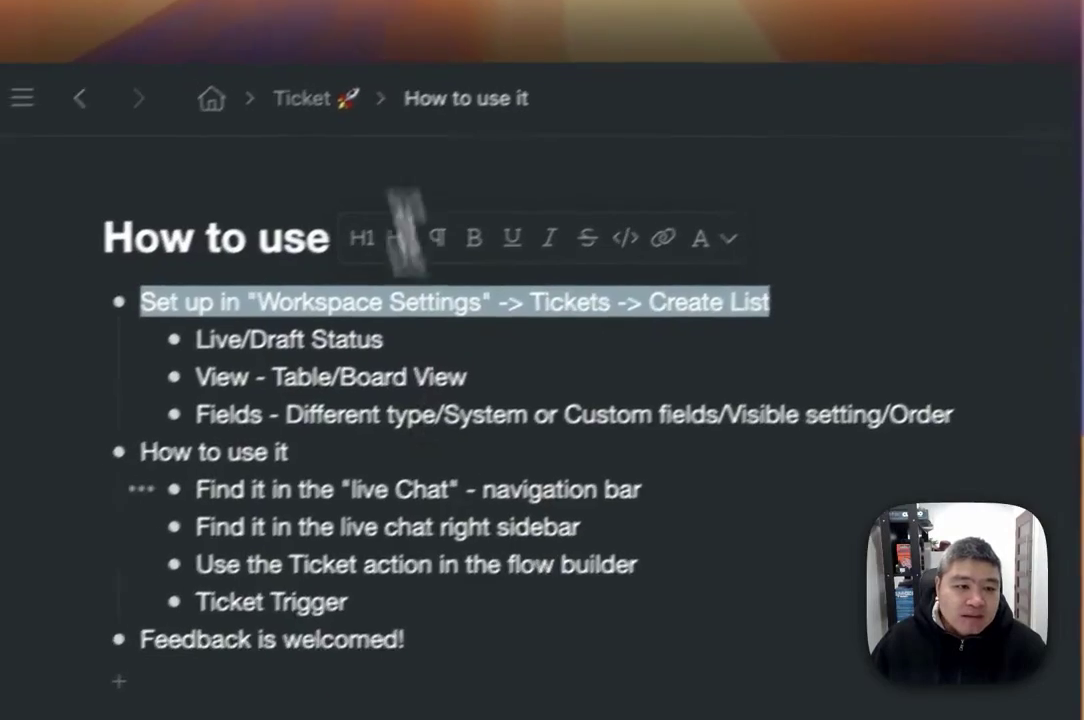
left_click(347, 326)
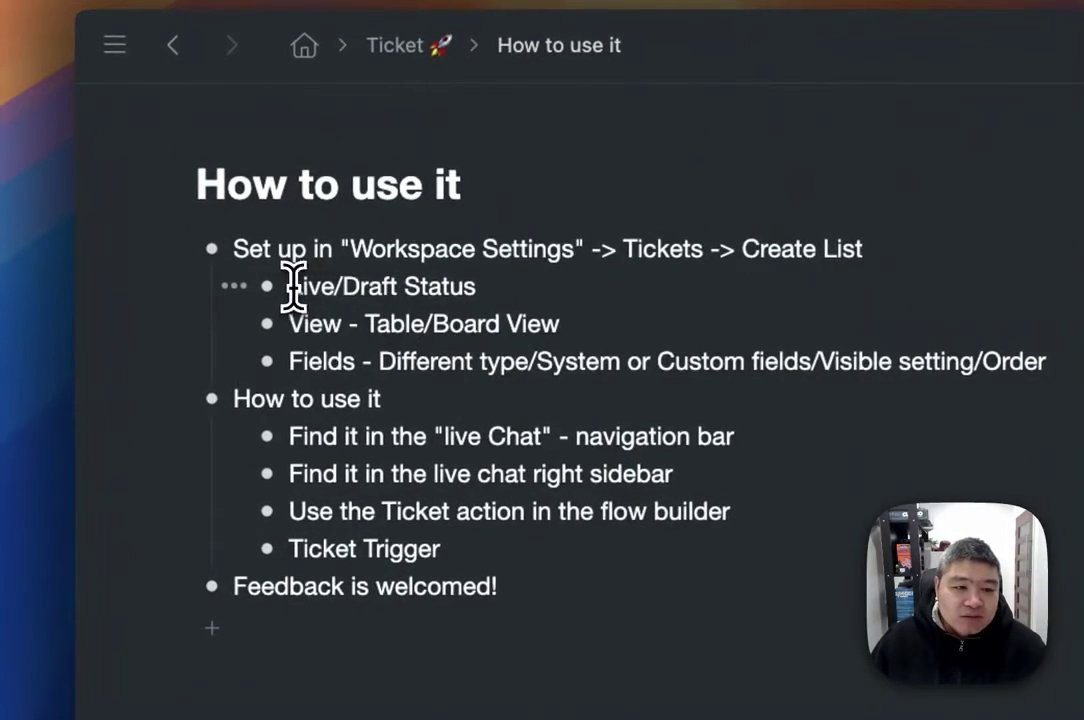
left_click_drag(293, 287, 527, 319)
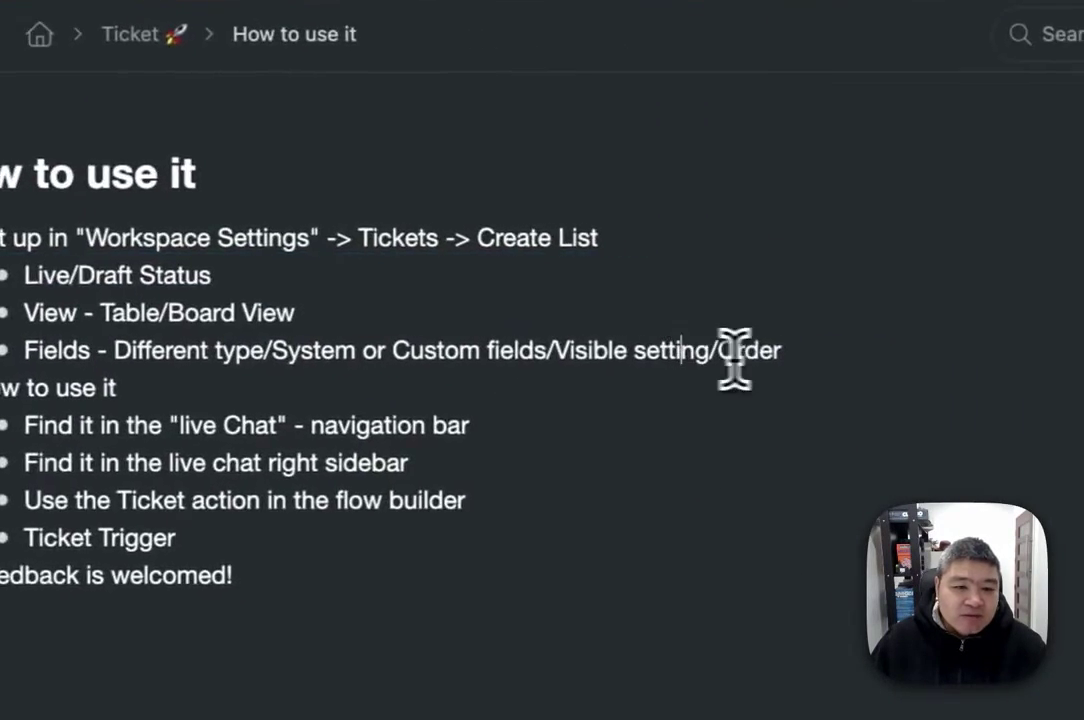
left_click_drag(900, 356, 102, 363)
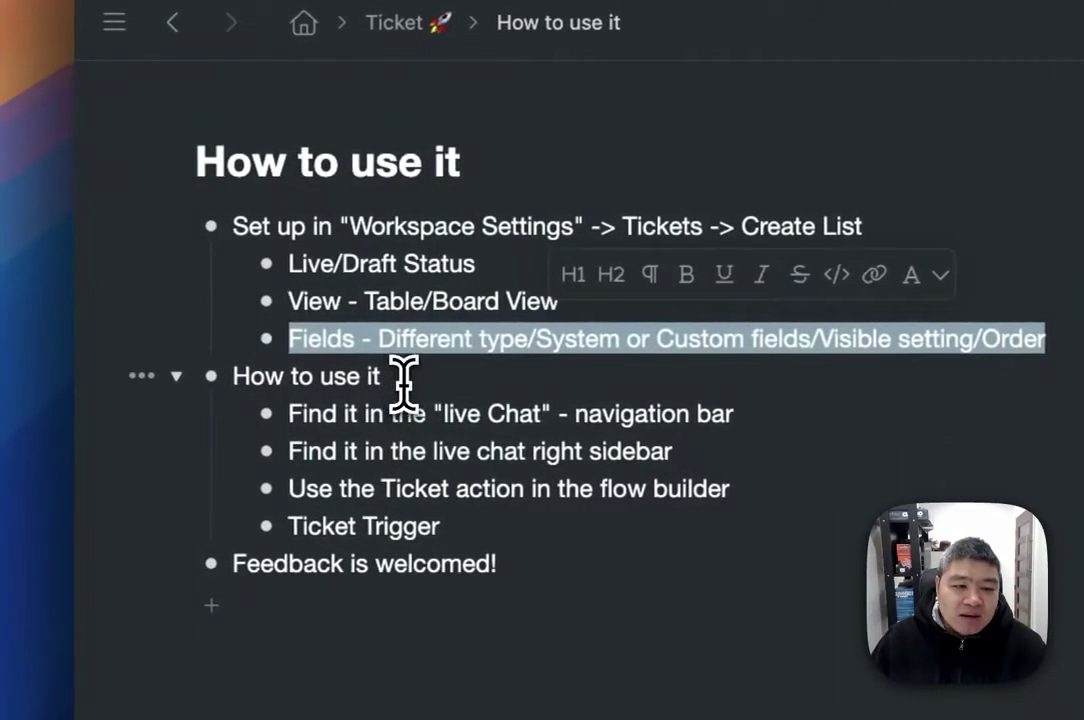
left_click(385, 375)
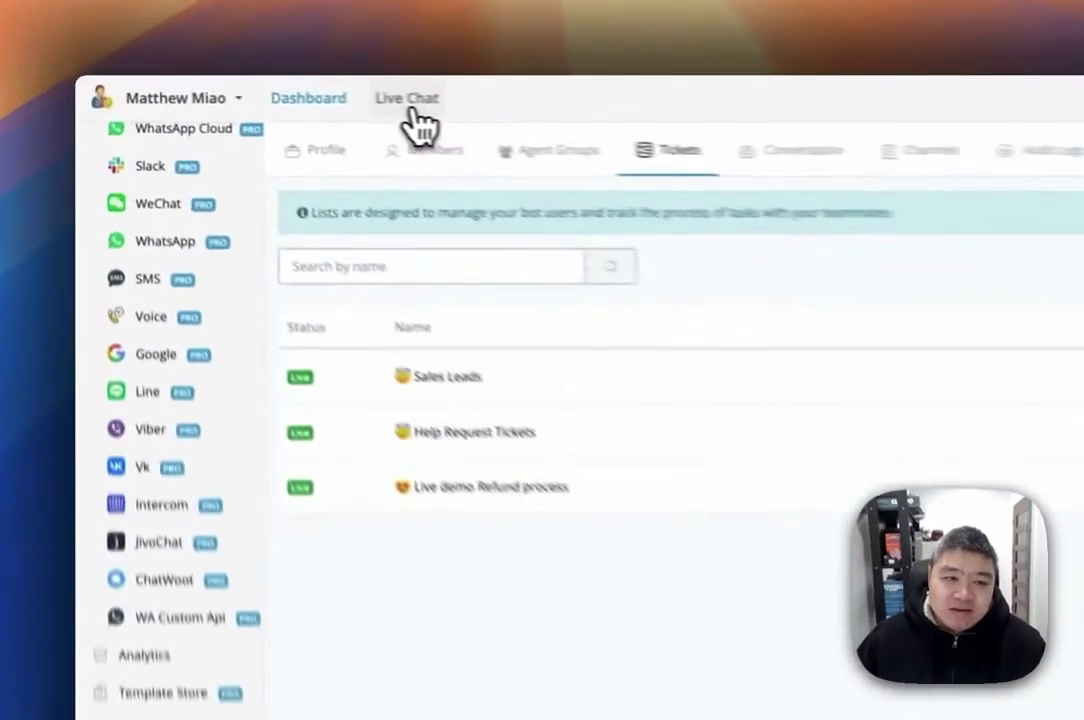
Open the tickets in Live Chat and check which views and ticket lists are available there.
left_click(269, 92)
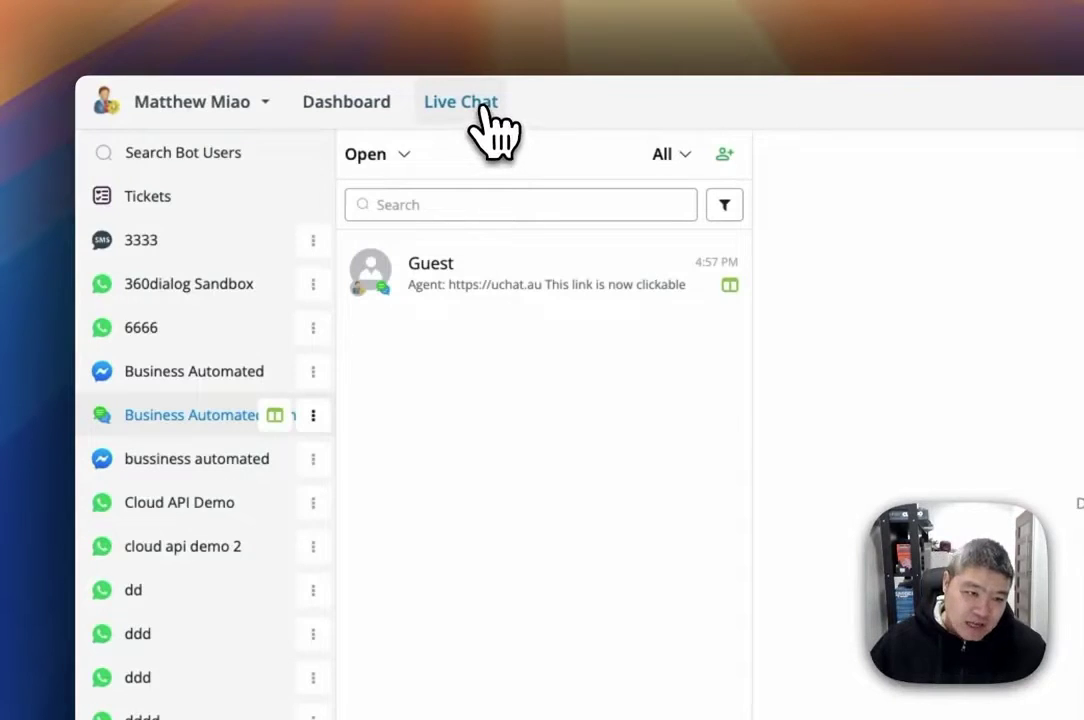
left_click(184, 194)
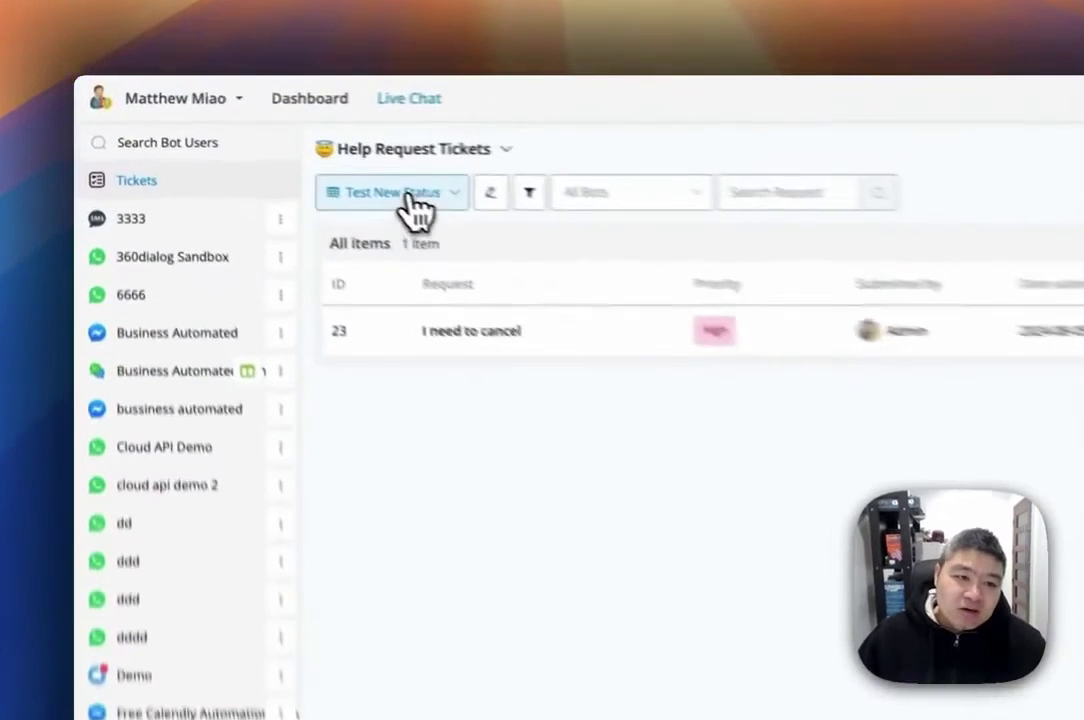
left_click(282, 143)
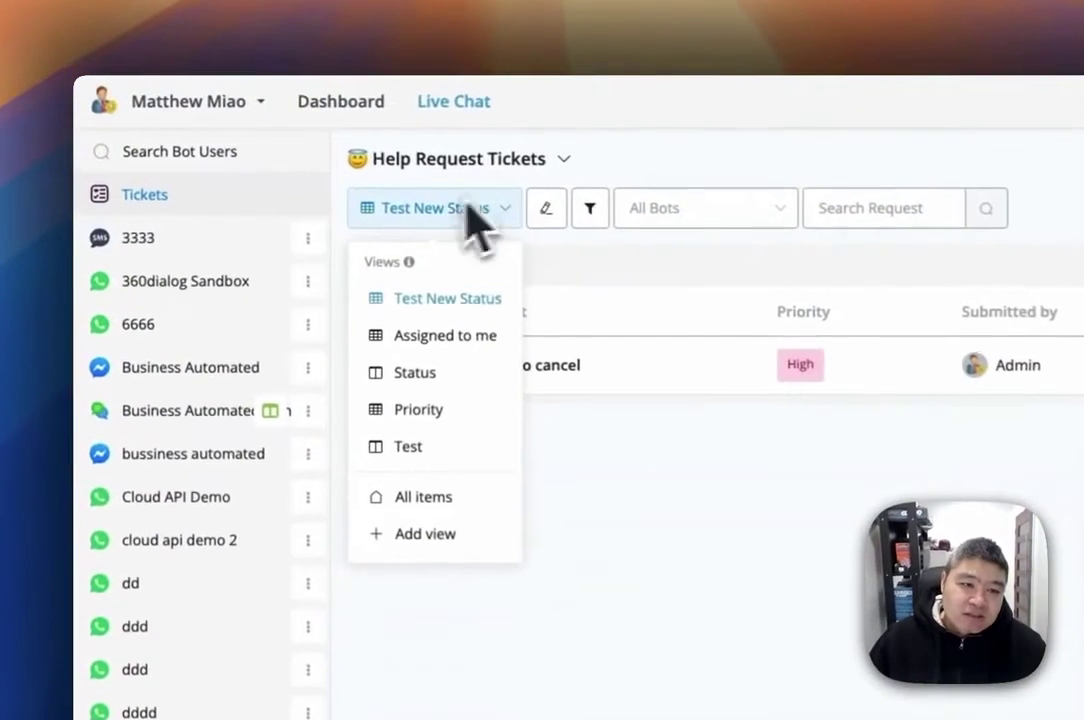
left_click(508, 165)
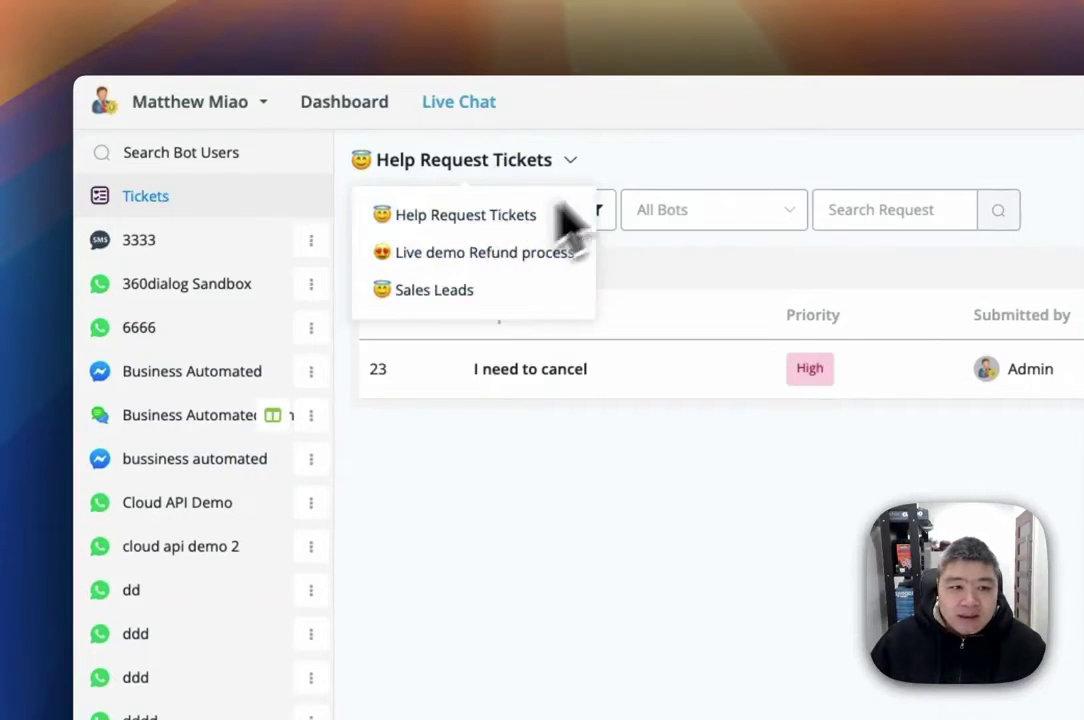
left_click(640, 185)
Switch Help Request Tickets to the Assigned to me view and review the view's settings without saving.
left_click(468, 214)
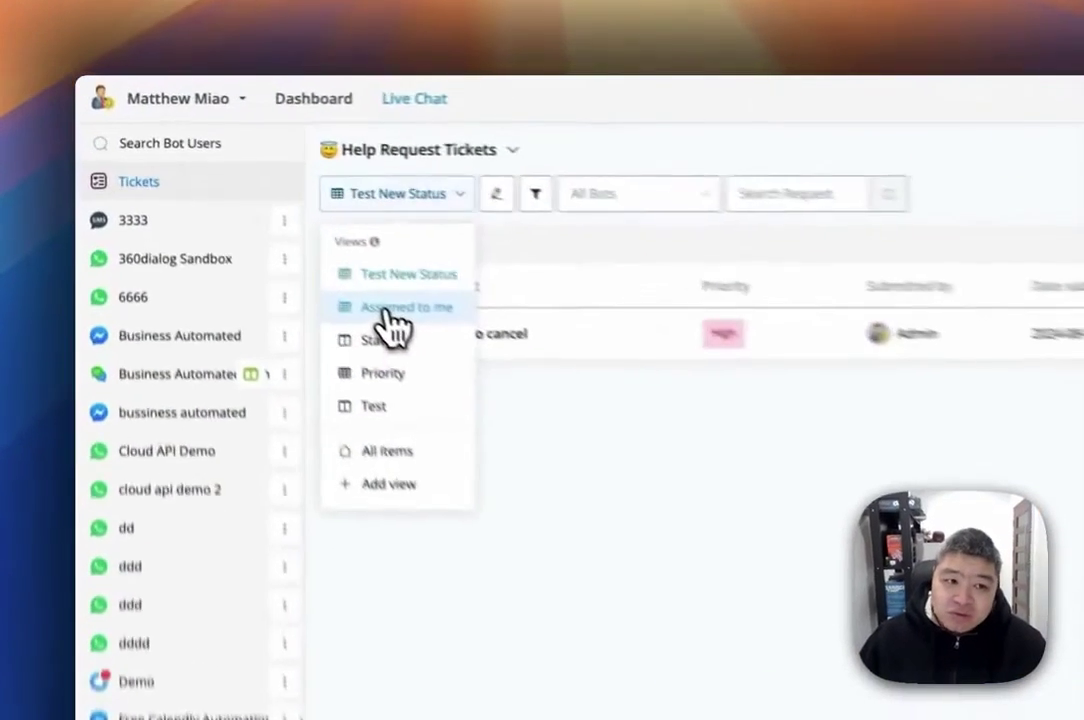
left_click(263, 209)
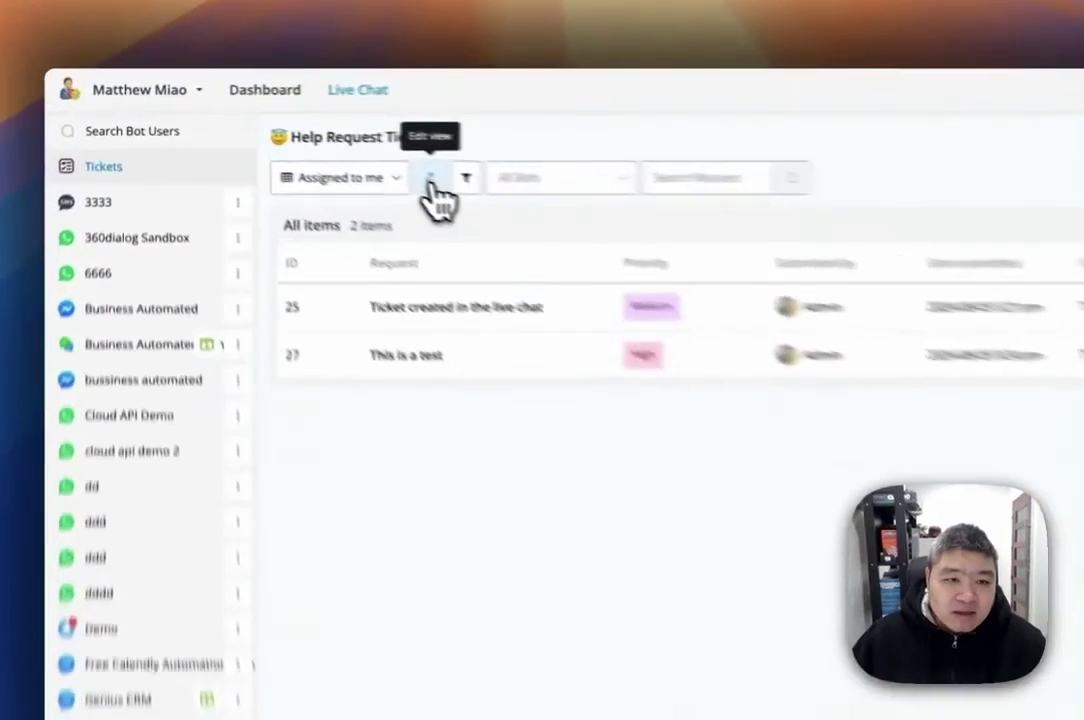
left_click(312, 142)
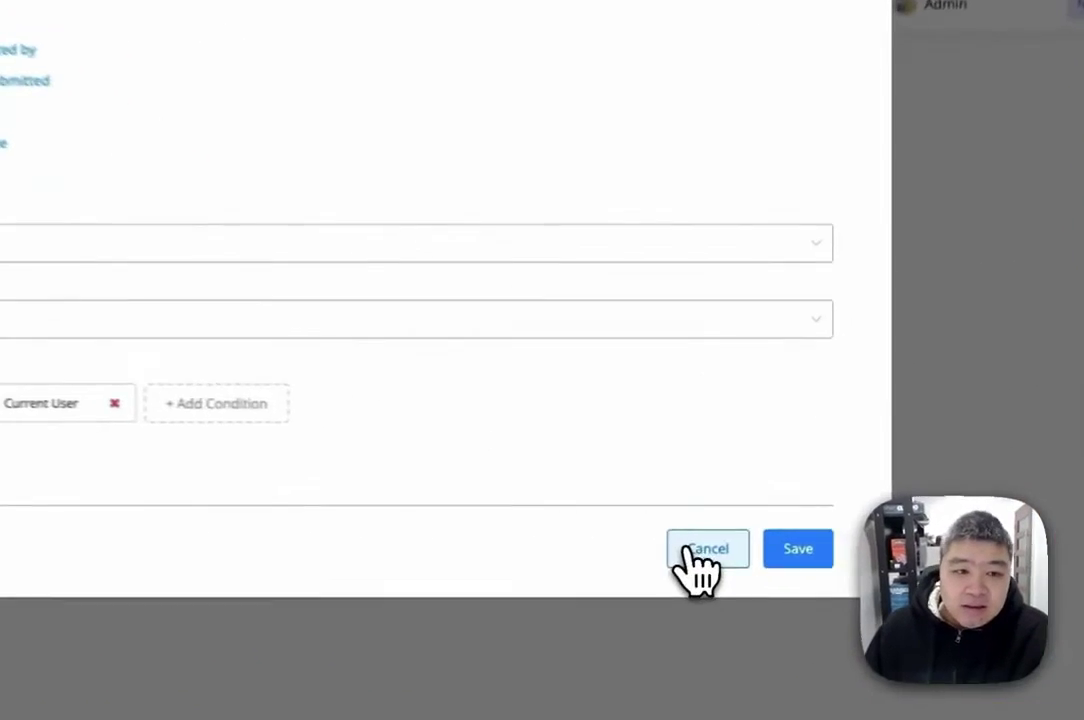
left_click(770, 543)
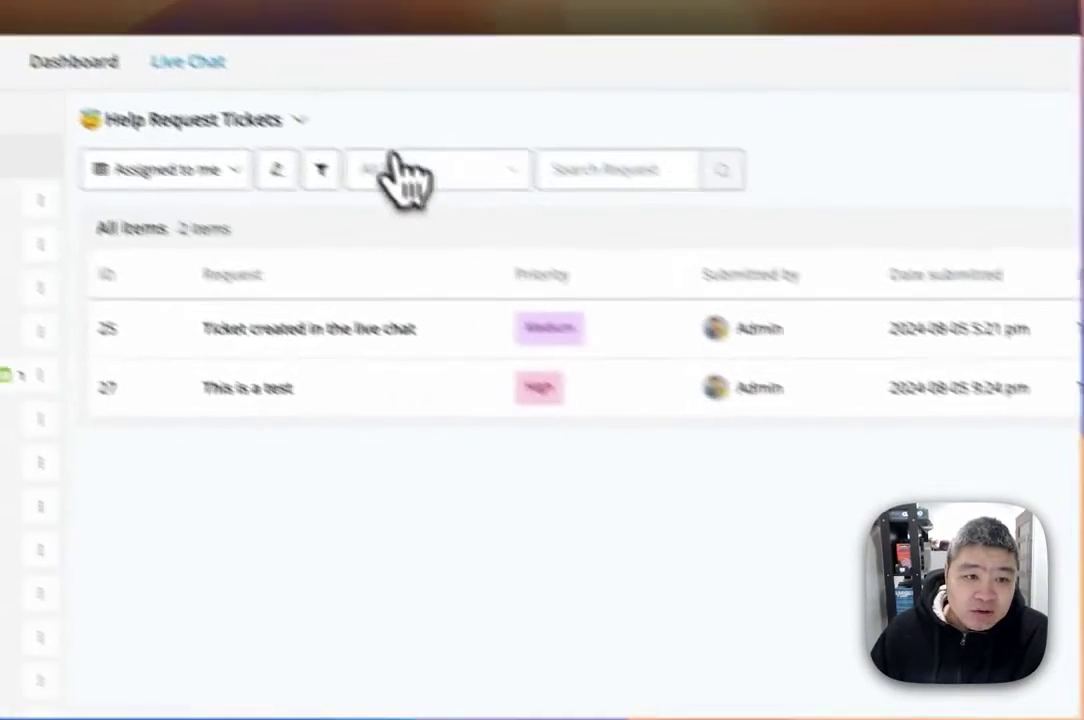
Filter the Assigned to me tickets with the condition Status is New, and remove that condition again.
left_click(321, 170)
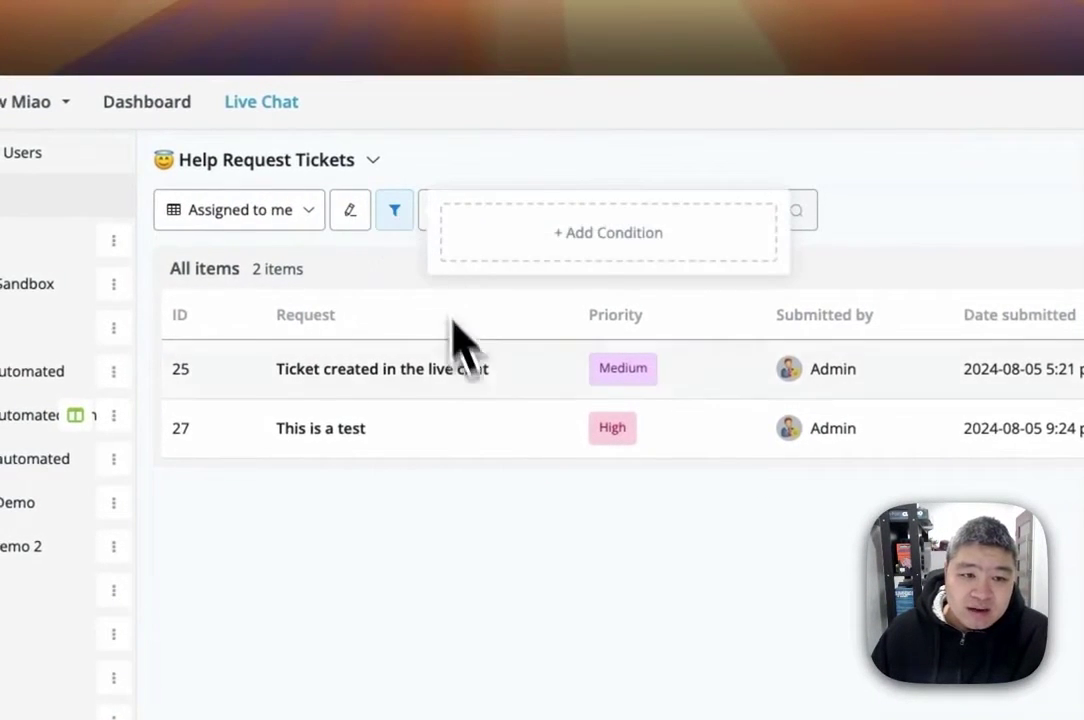
left_click(584, 258)
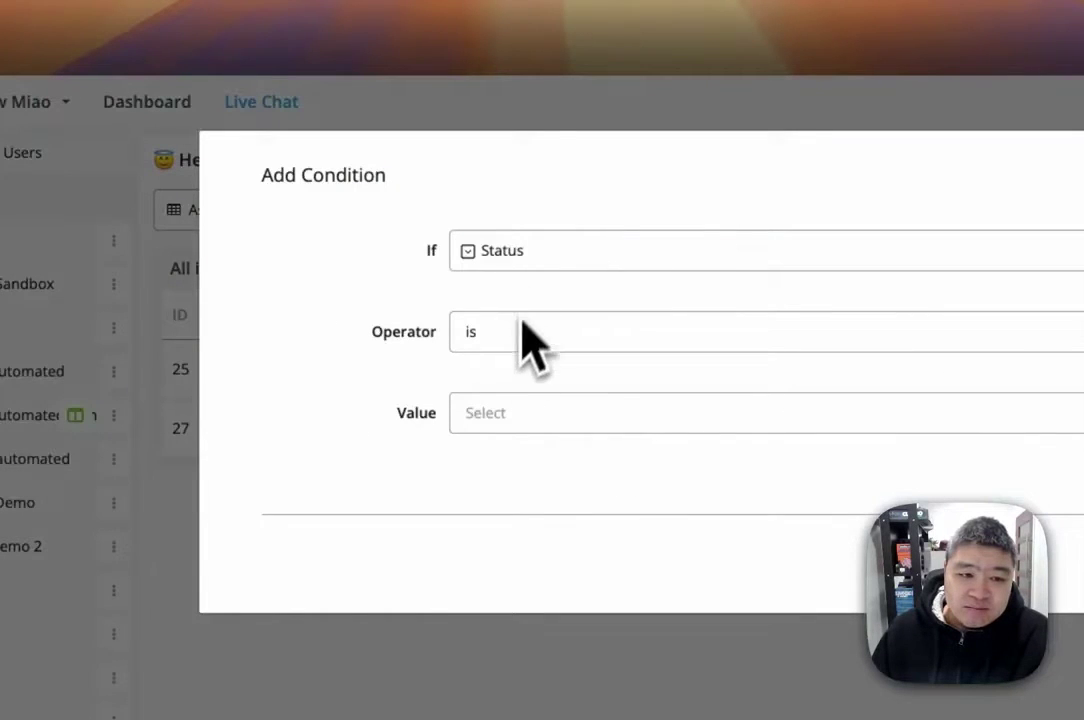
left_click(508, 415)
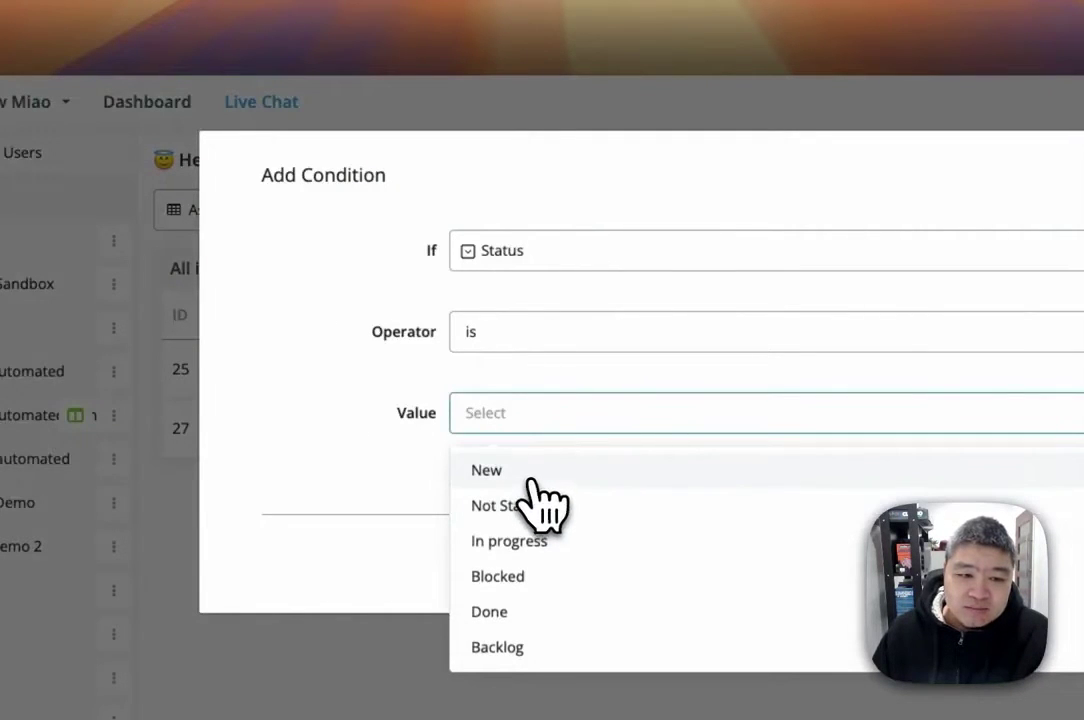
left_click(520, 251)
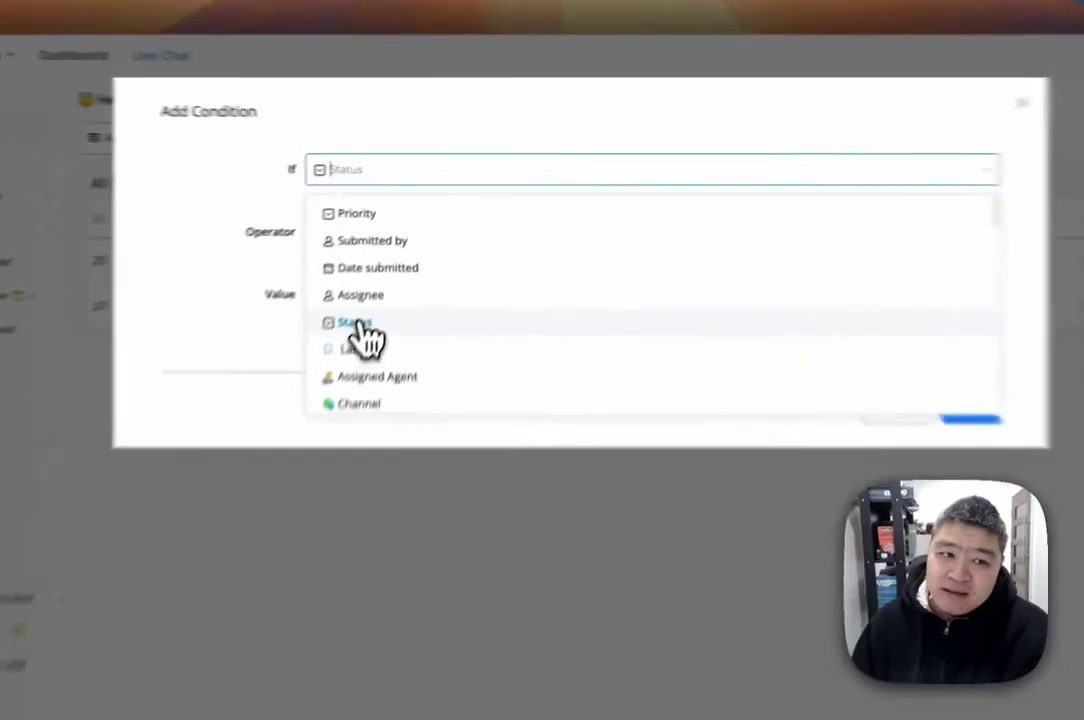
left_click(398, 264)
left_click(398, 248)
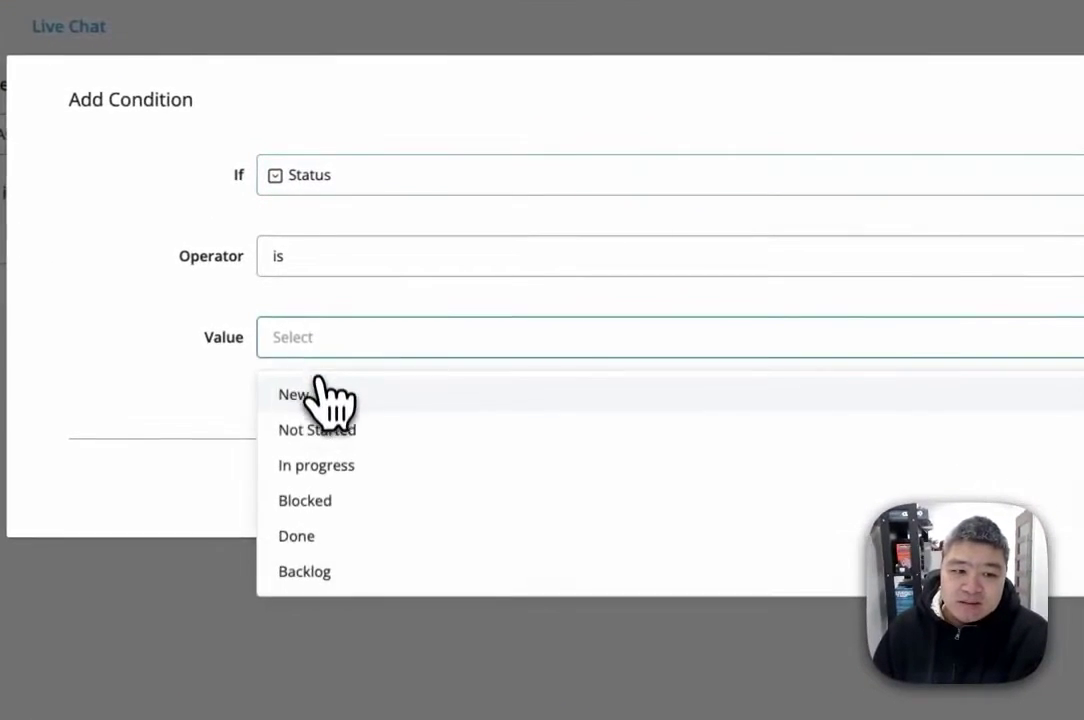
left_click(325, 395)
left_click(779, 426)
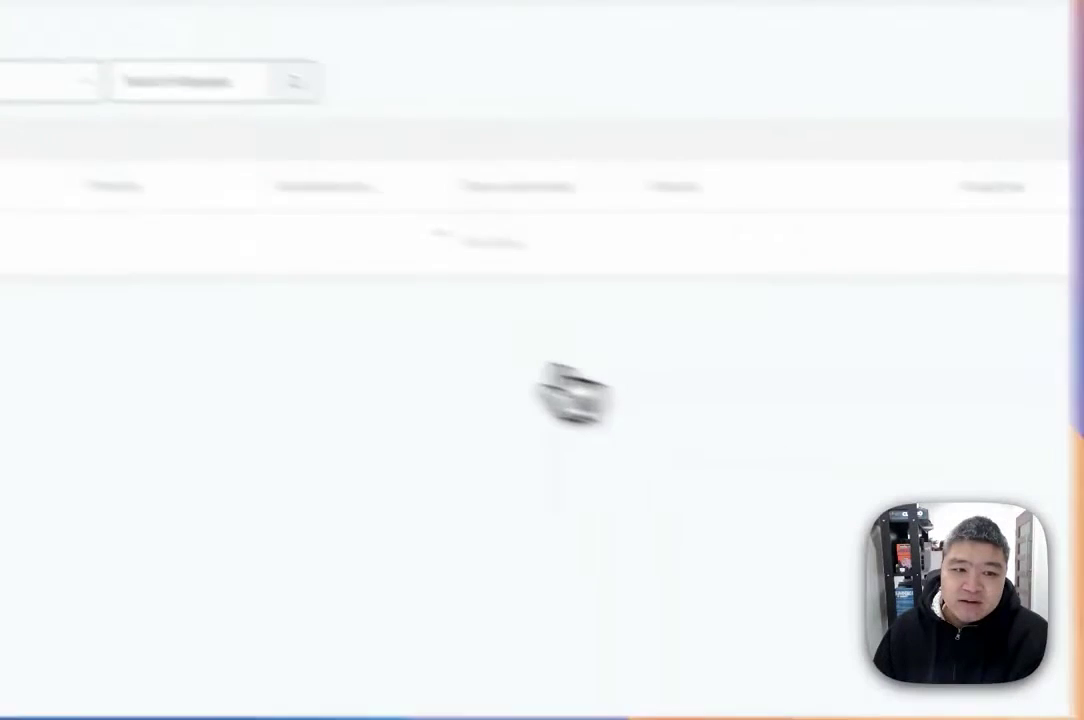
left_click(337, 212)
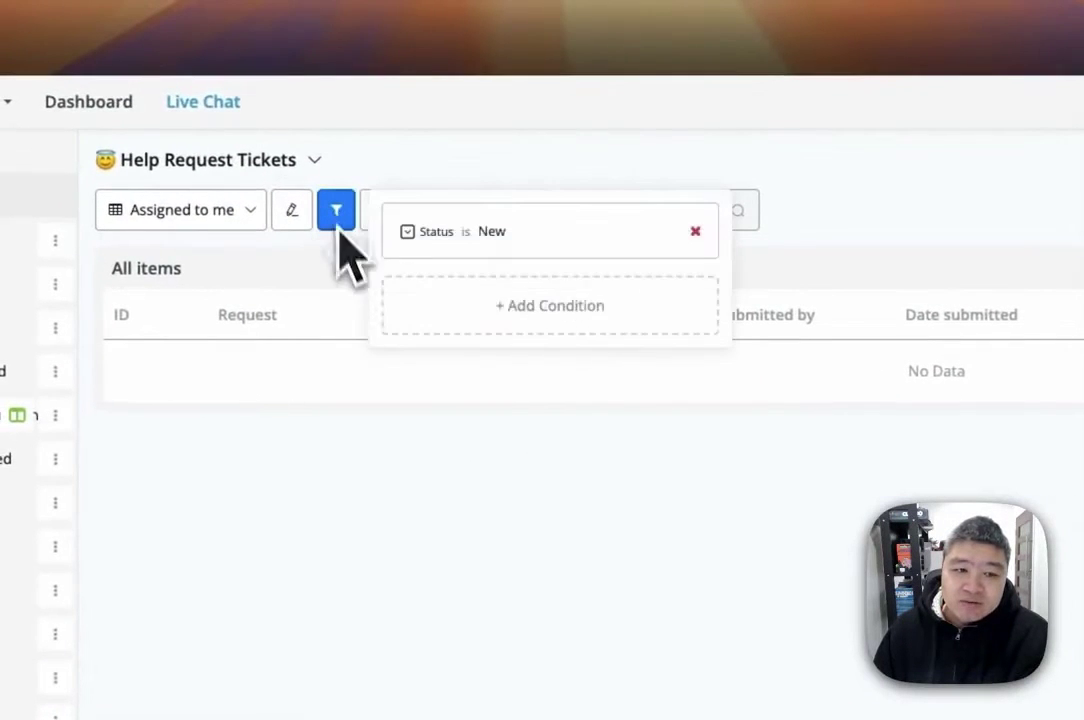
left_click(695, 231)
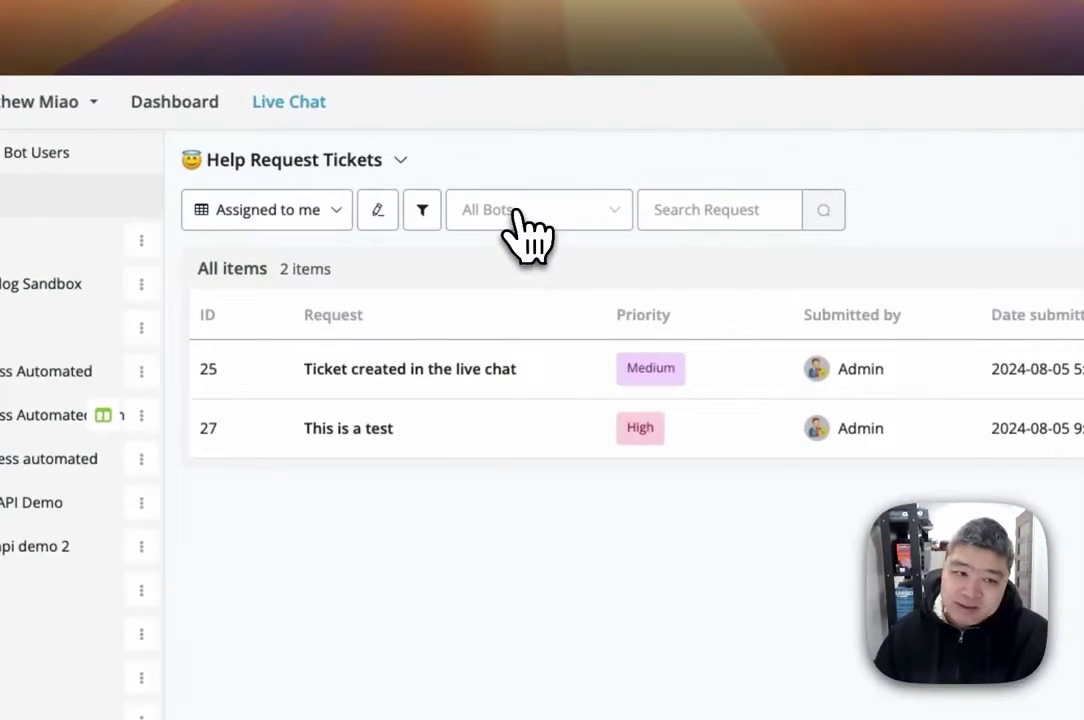
Check which bots the Help Request Tickets can be filtered by, keeping All Bots.
left_click(516, 212)
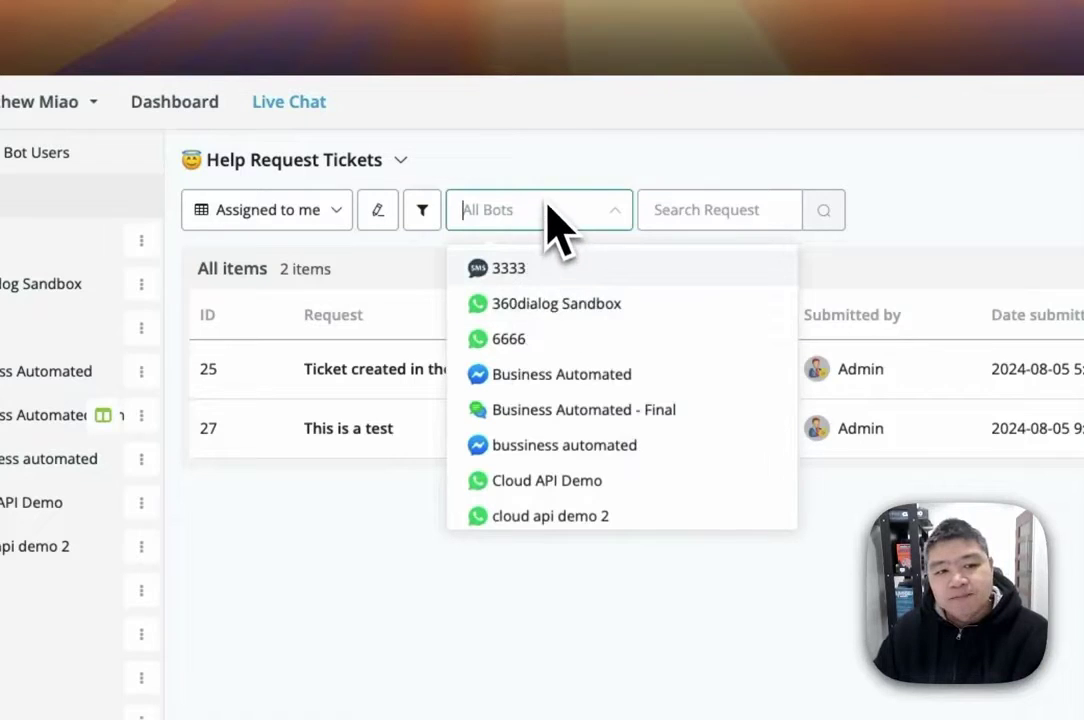
left_click(520, 168)
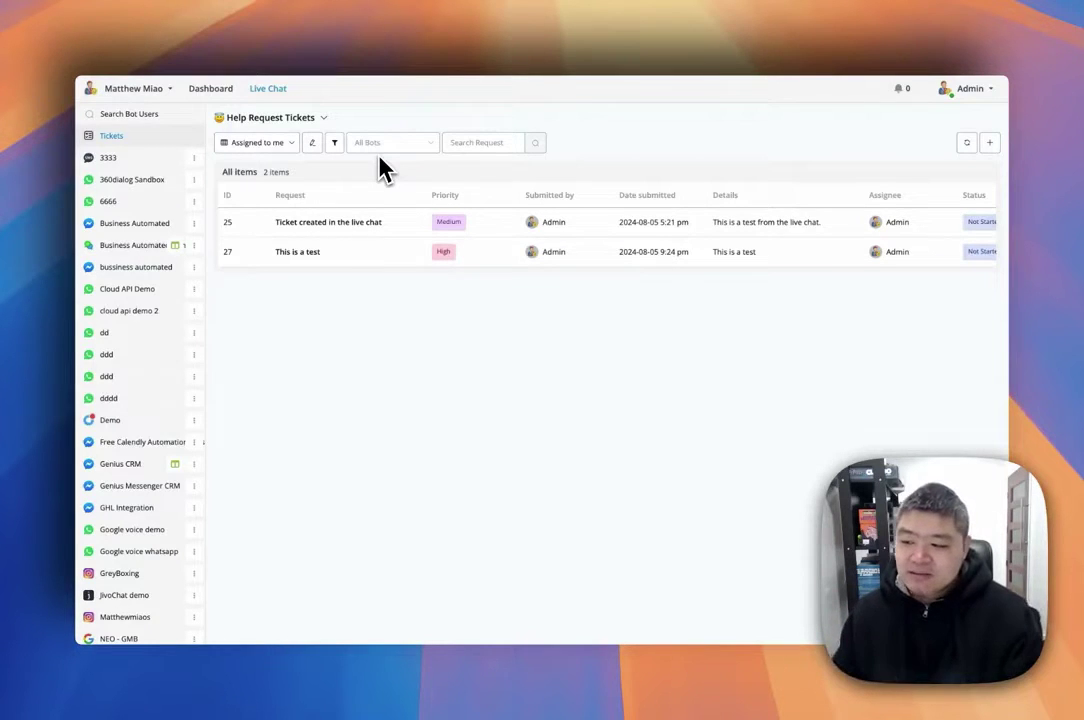
left_click(452, 142)
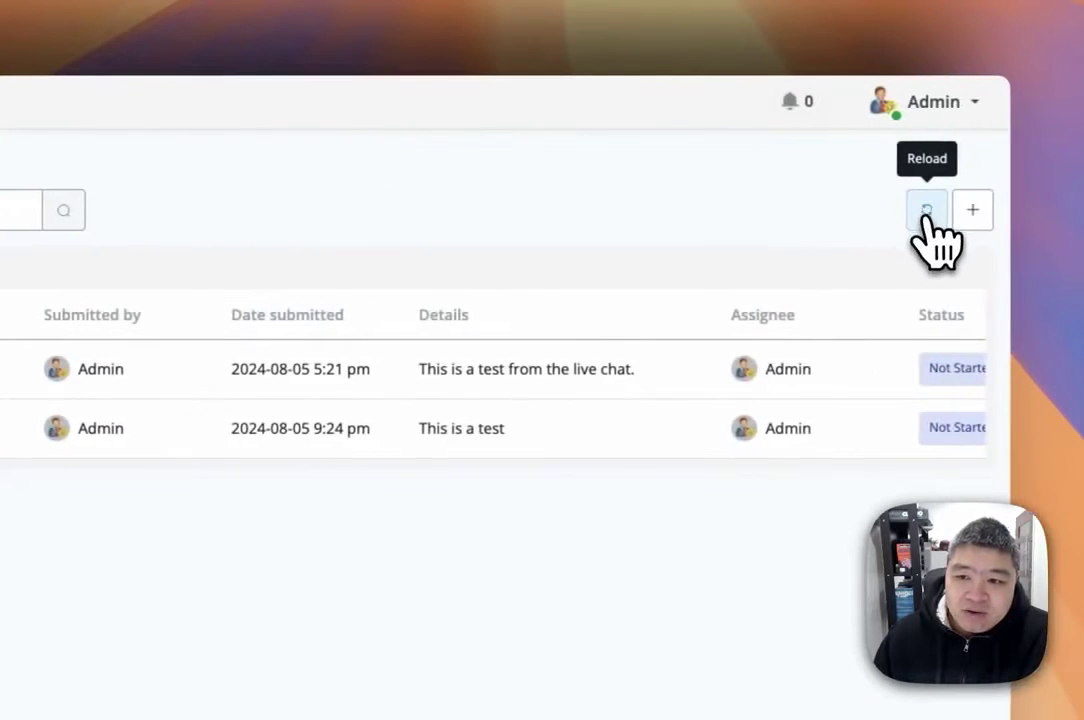
Start a new Help Request Tickets item with the request "Help with the refund", Medium priority and the details "Refund purchase".
left_click(974, 212)
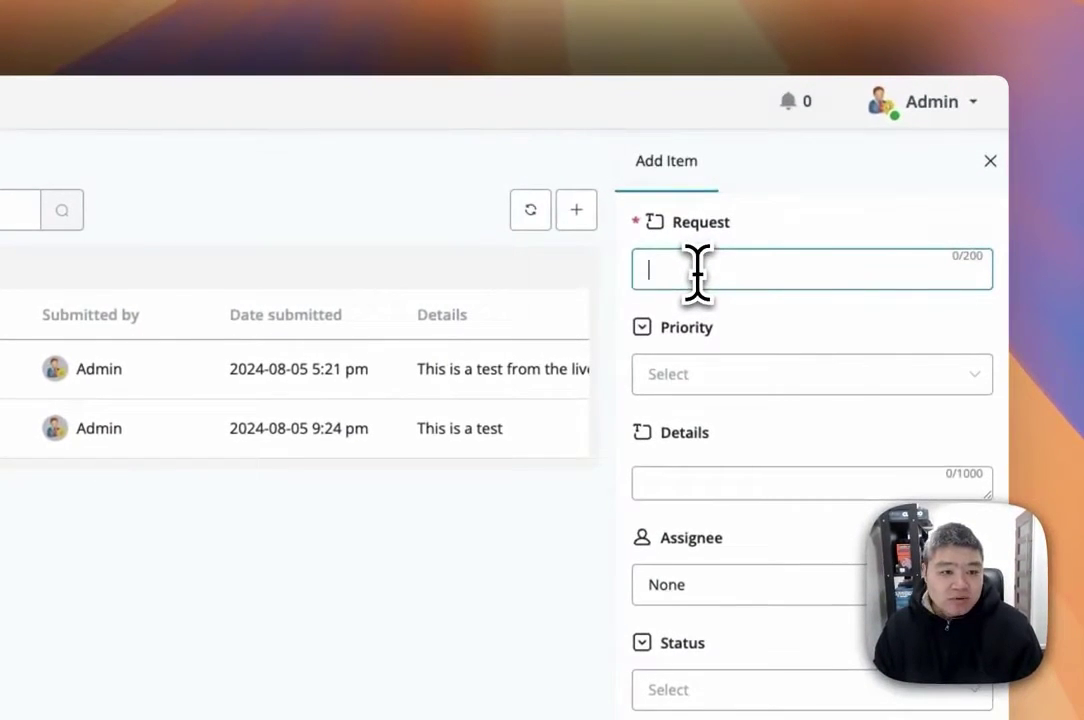
type("Help with the refund")
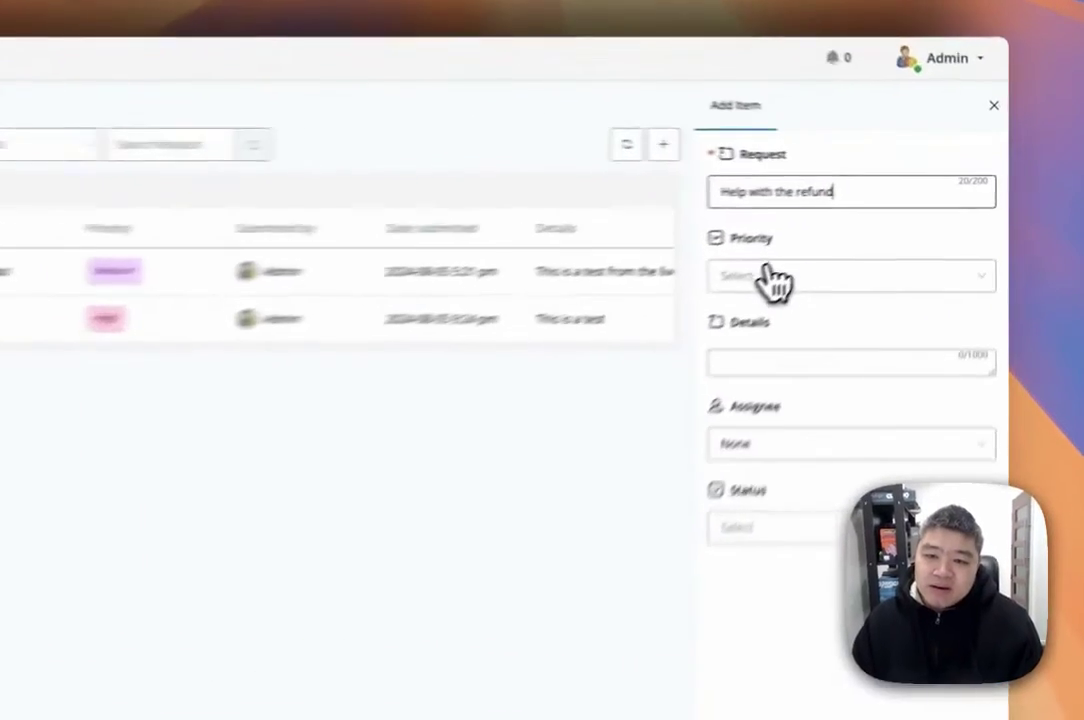
left_click(861, 224)
left_click(864, 268)
left_click(696, 420)
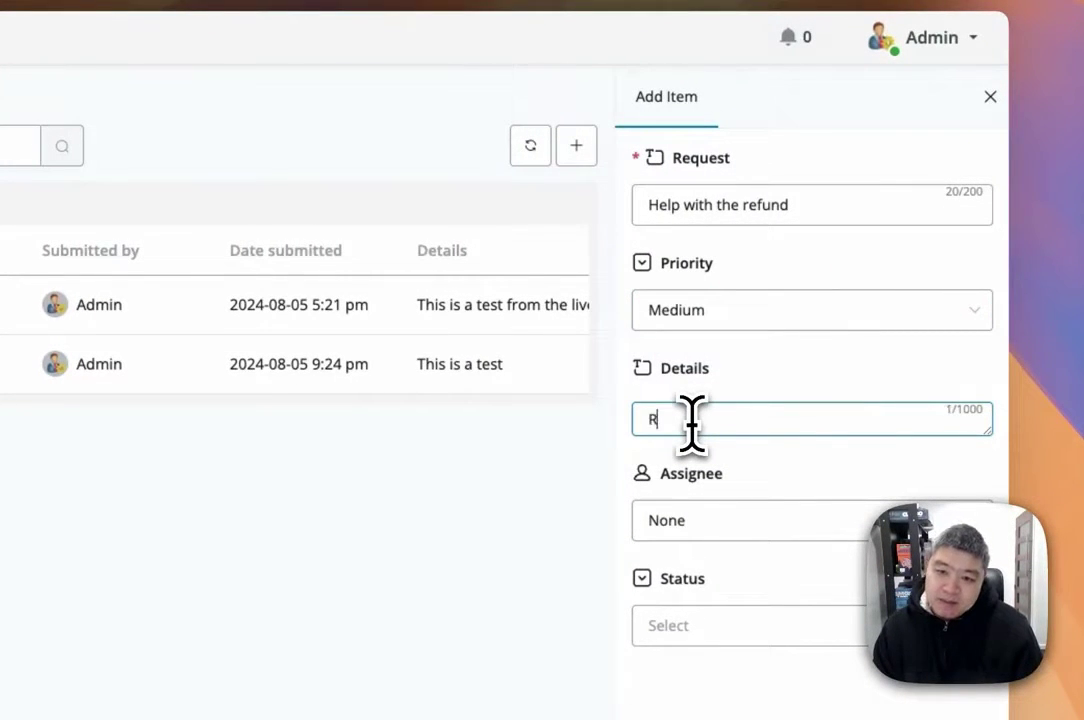
type("Refund purchase")
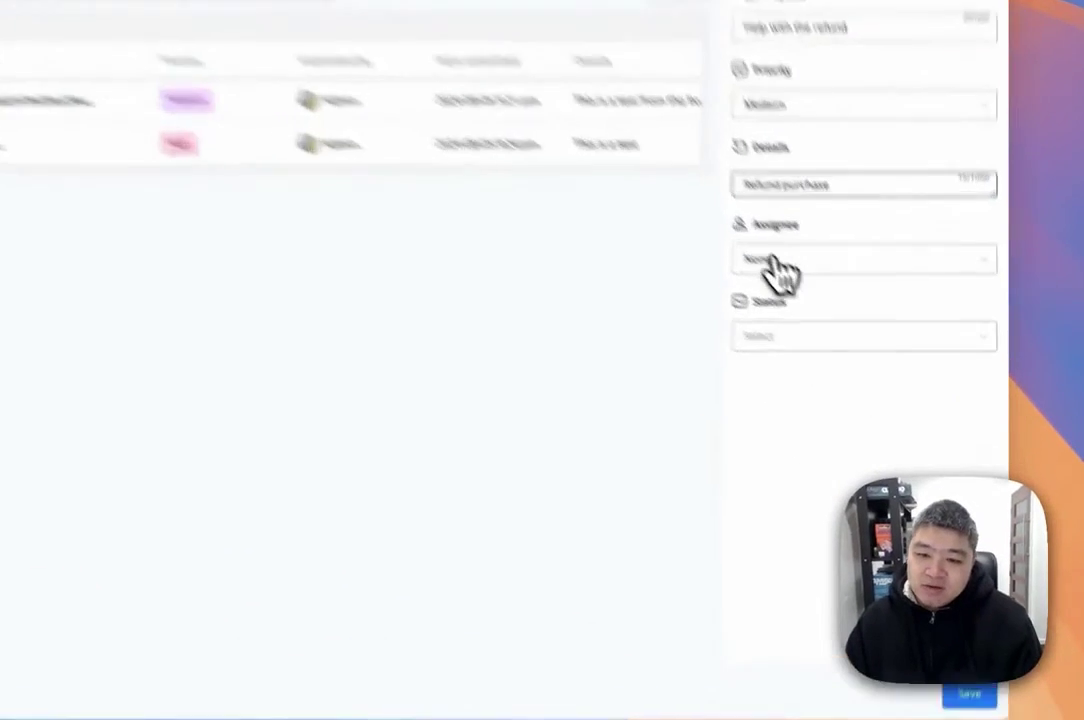
Assign the new refund item to Admin, set its status to In progress and save it.
left_click(855, 330)
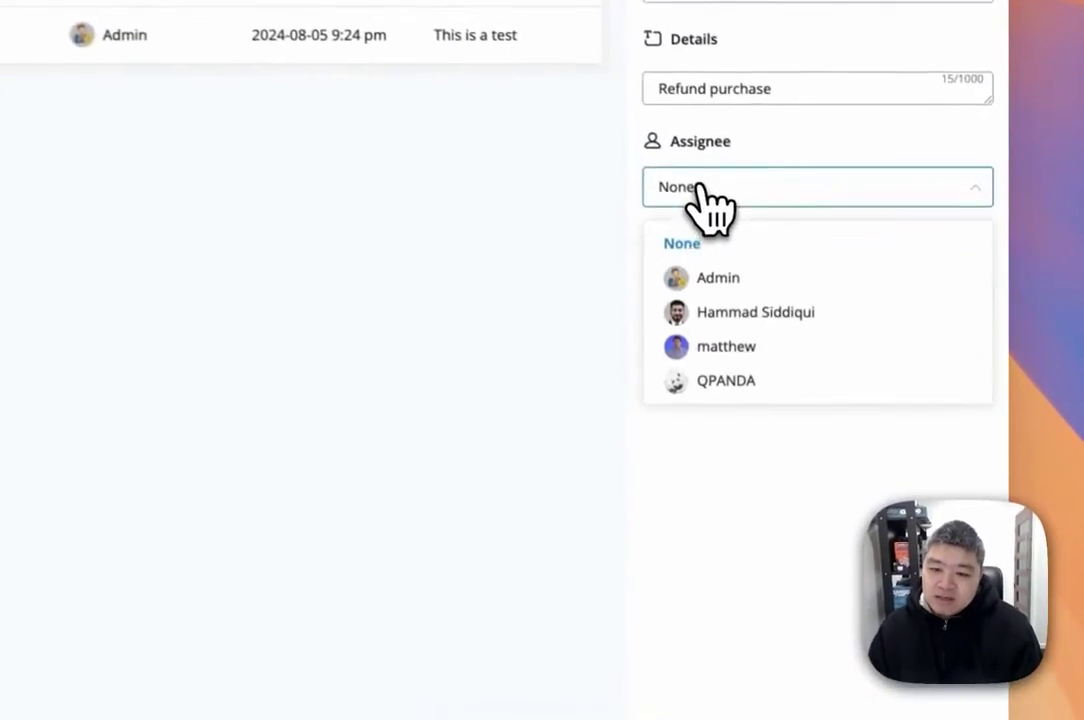
left_click(712, 273)
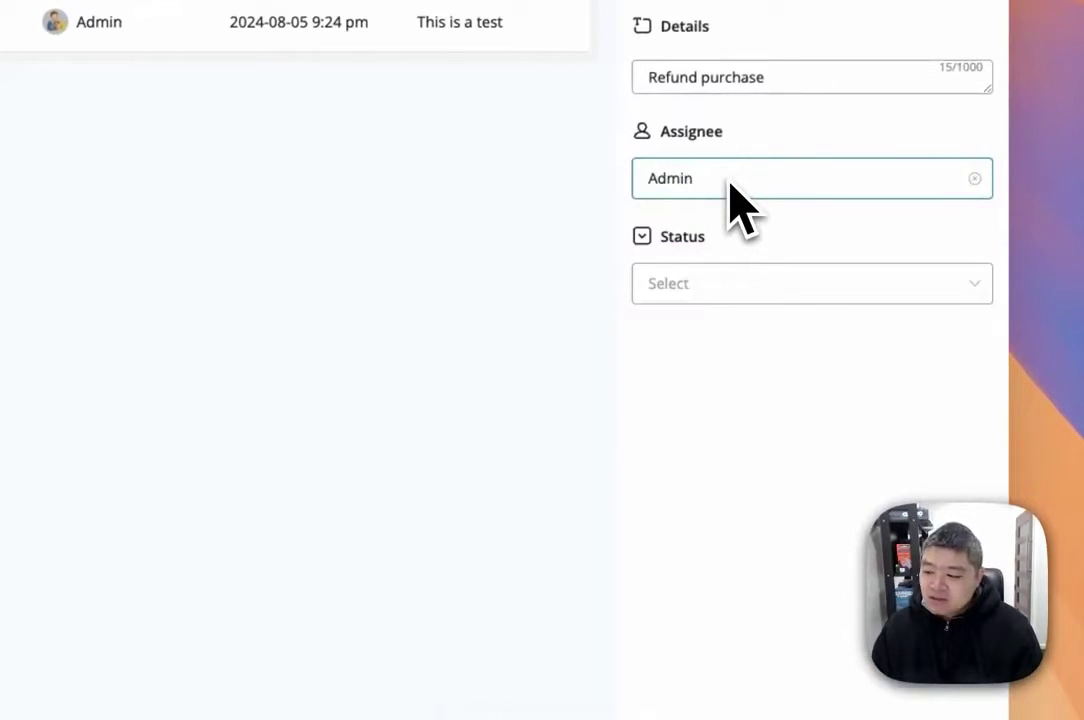
left_click(690, 288)
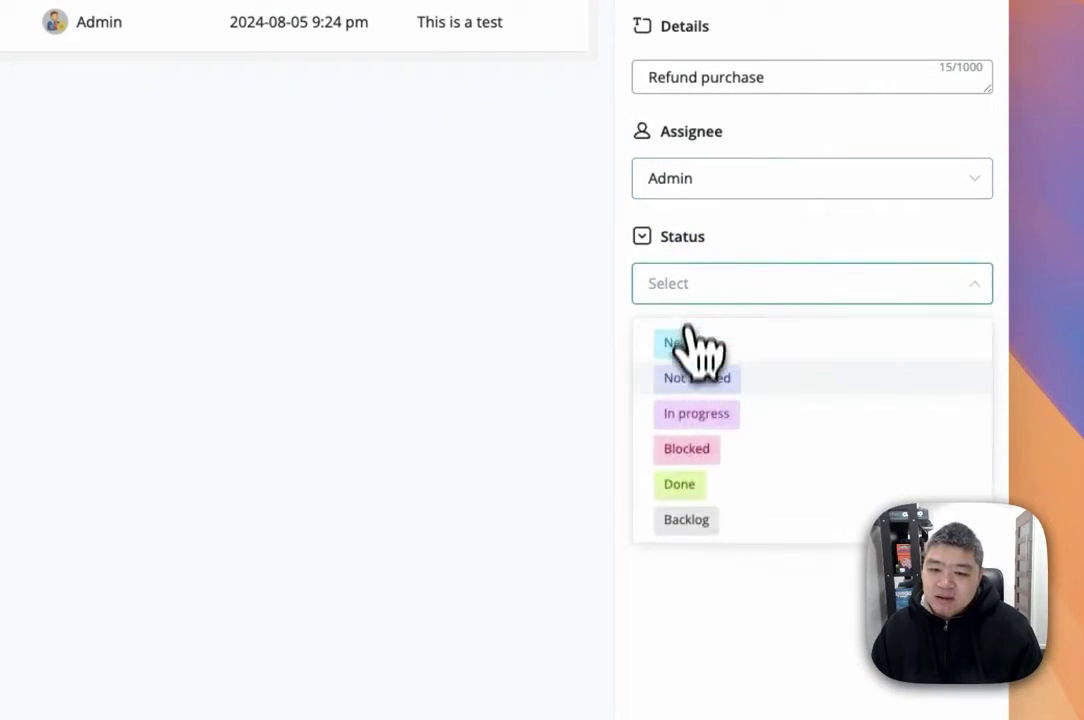
left_click(716, 416)
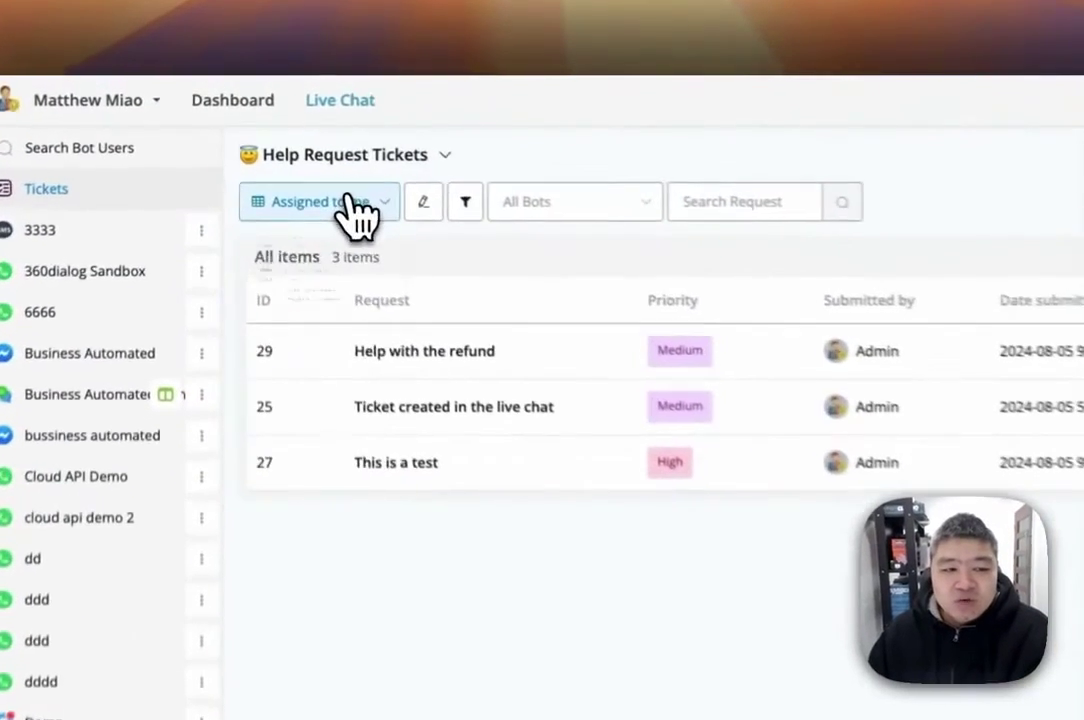
Switch Help Request Tickets to the Status board view and try moving the "Ticket created in the live chat" card.
left_click(271, 145)
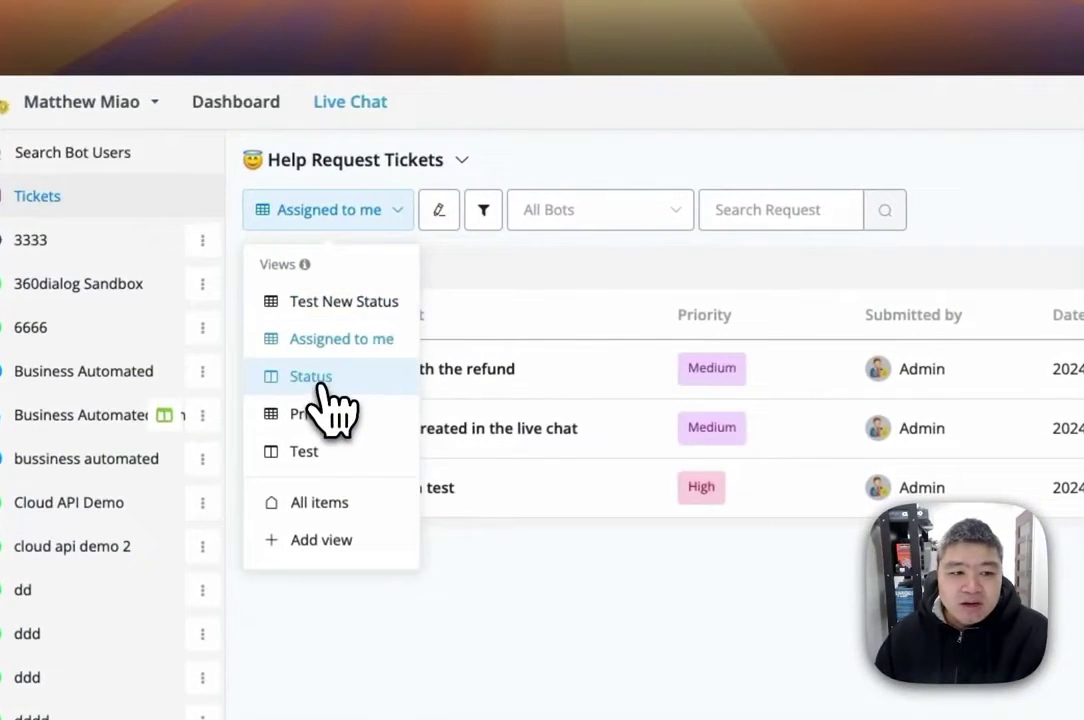
left_click(318, 380)
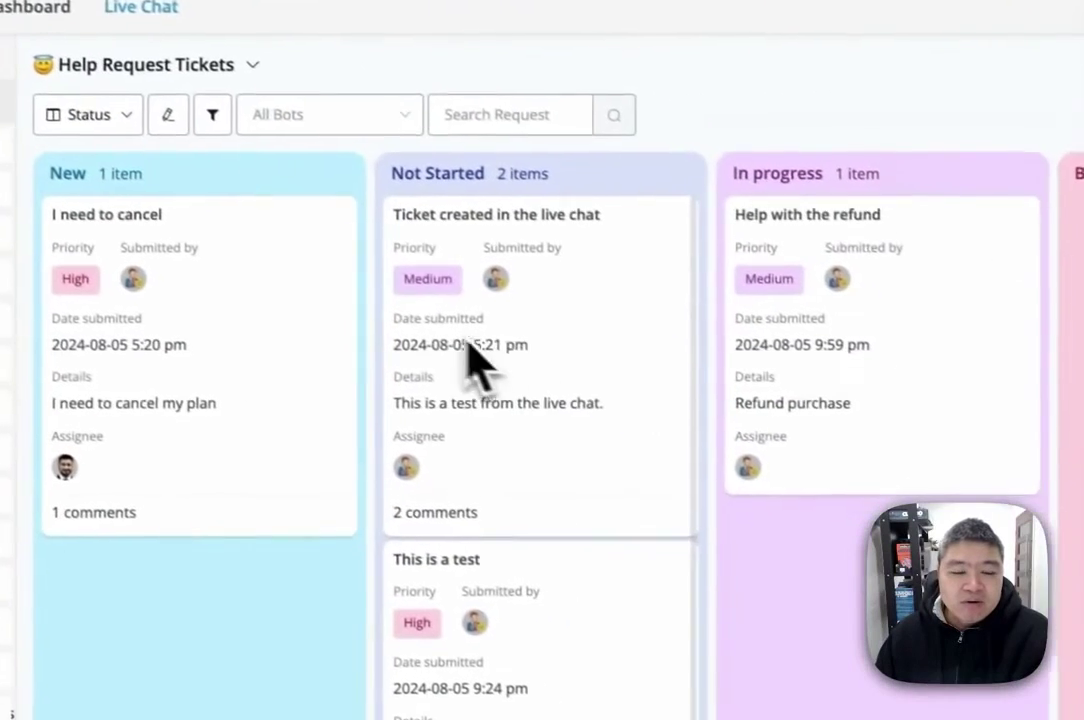
left_click_drag(470, 365, 497, 322)
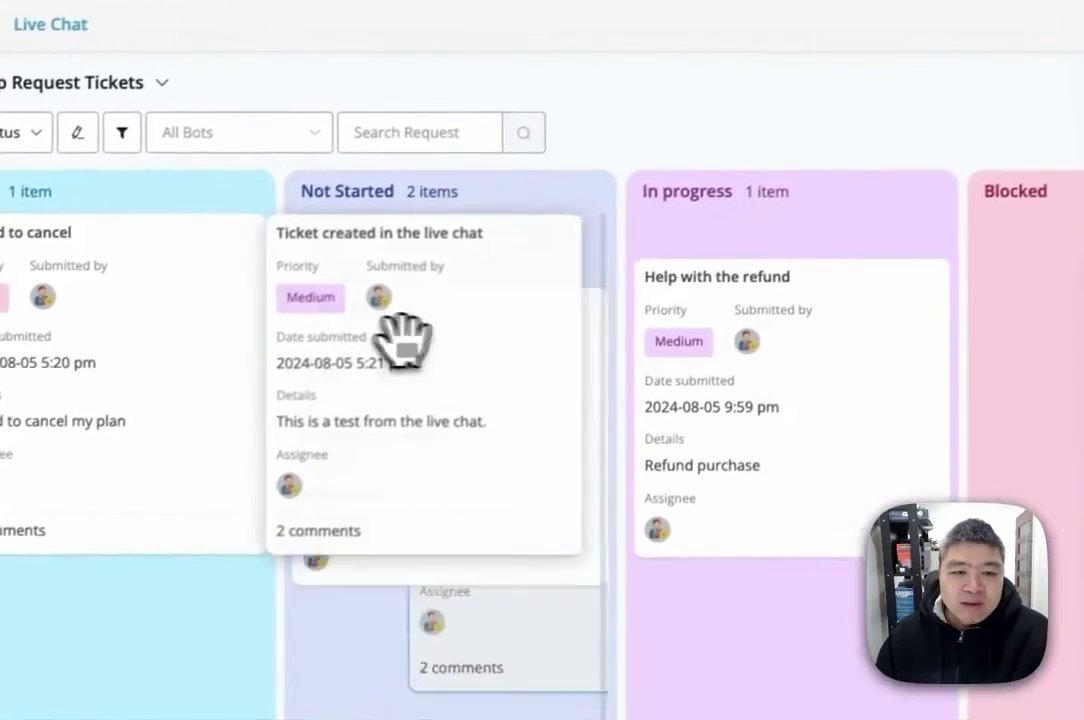
left_click_drag(404, 340, 390, 343)
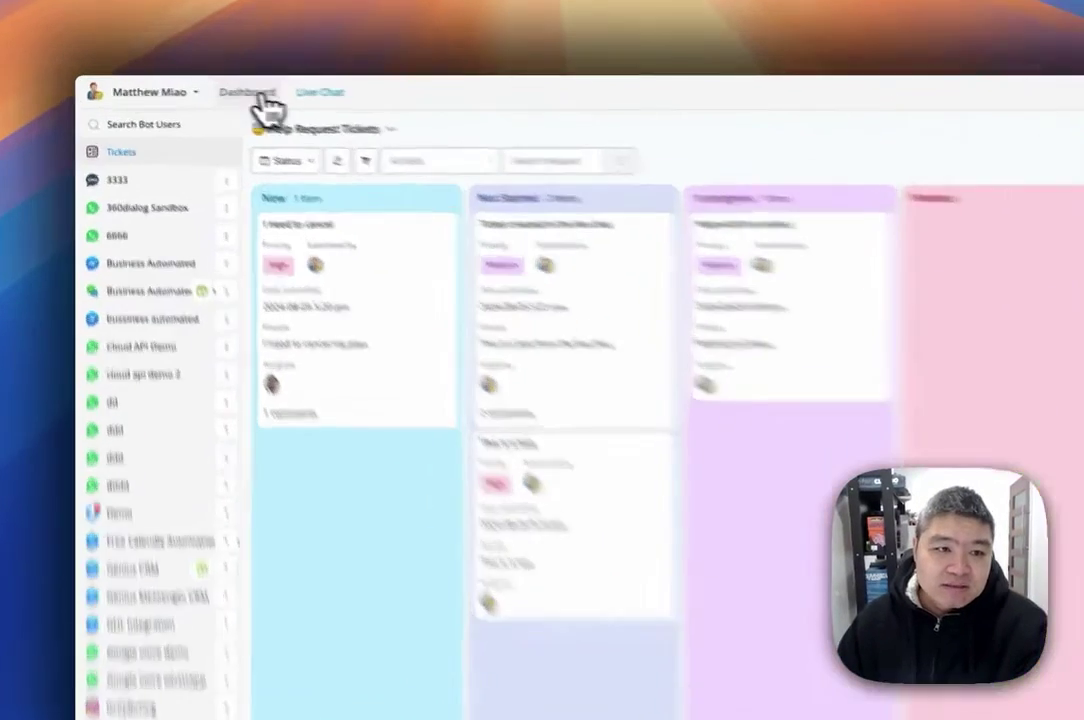
Open the Omni-Channel bot's live chat and show the tickets belonging to the Guest conversation.
left_click(210, 88)
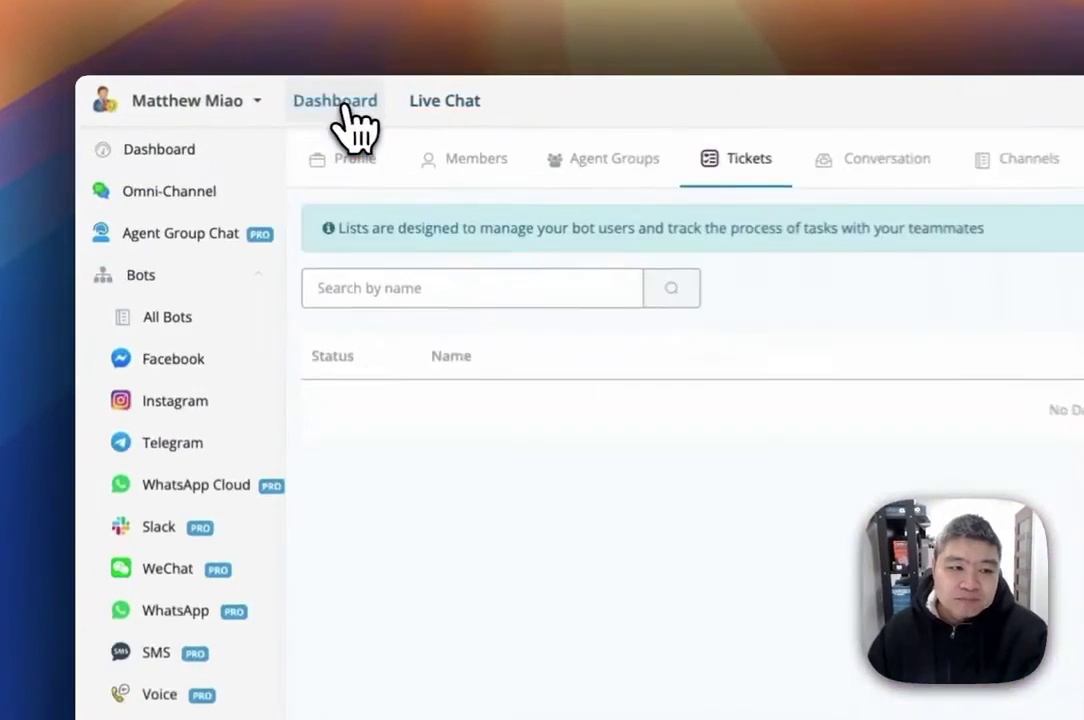
left_click(195, 200)
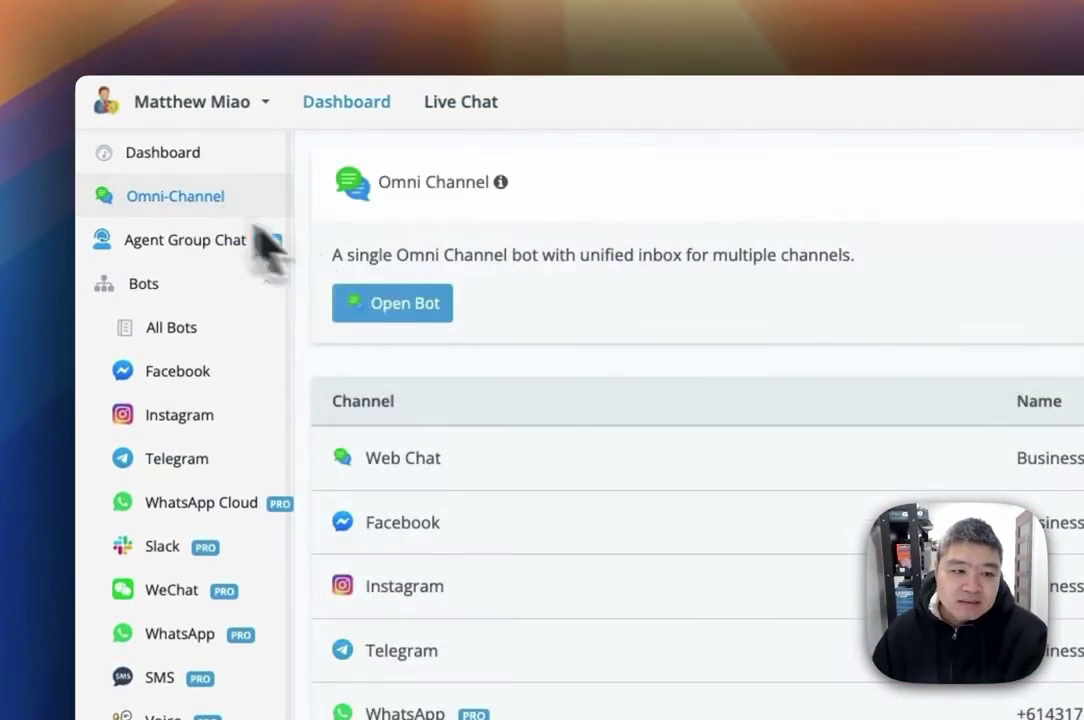
left_click(411, 303)
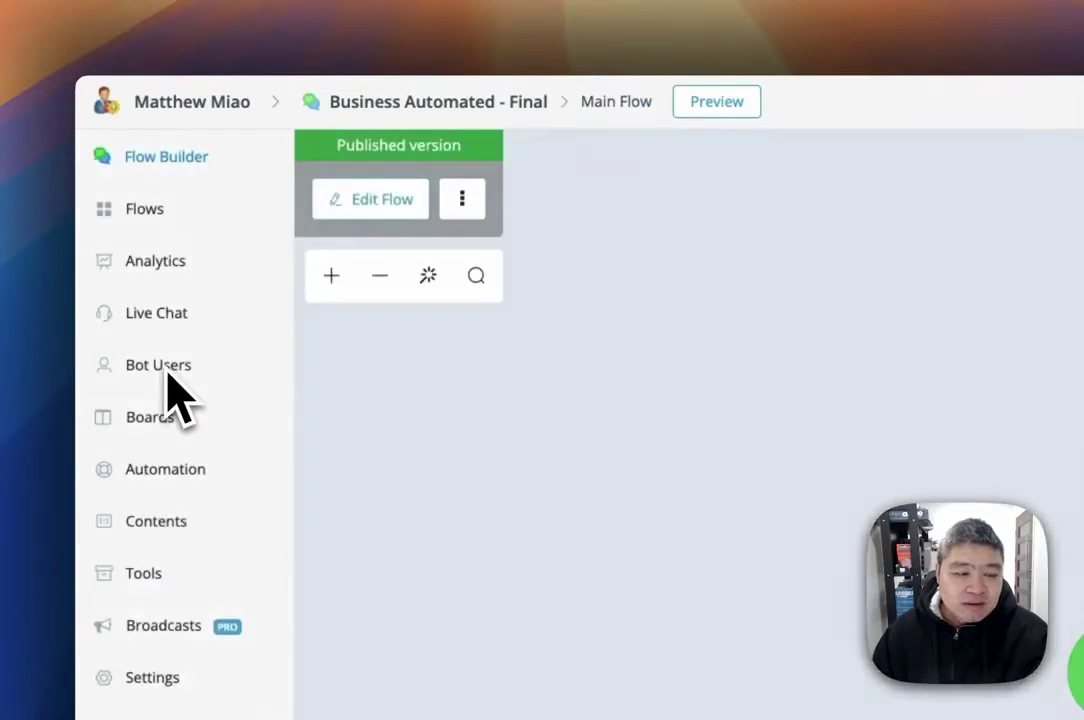
left_click(168, 325)
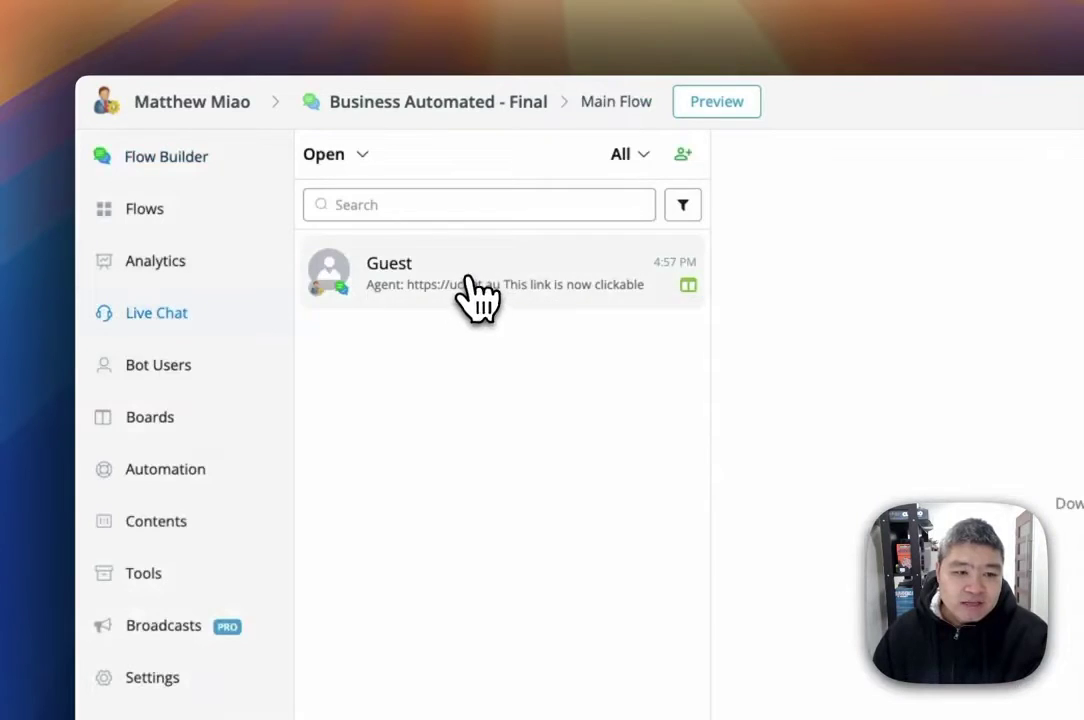
left_click(477, 298)
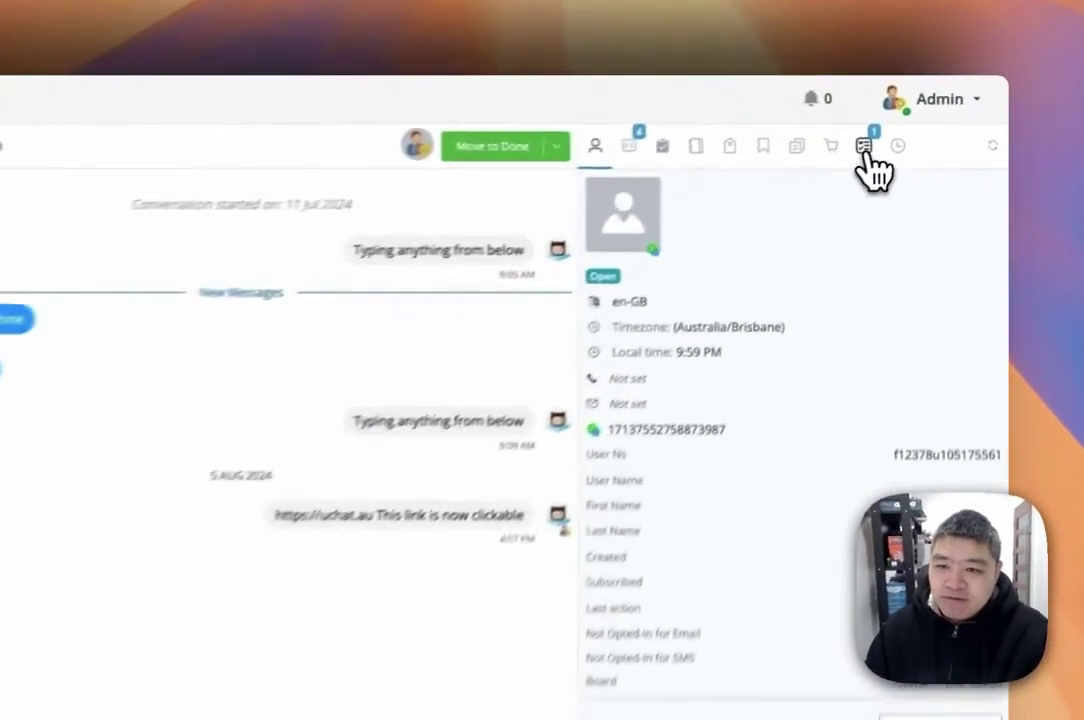
left_click(928, 115)
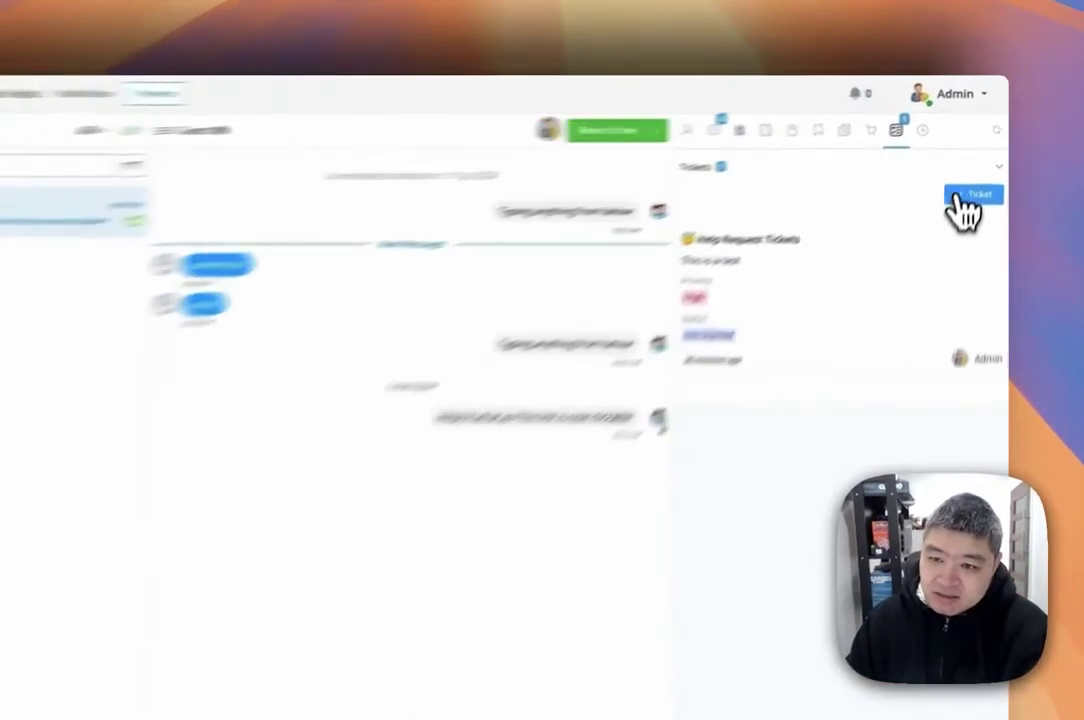
Check the ticket lists and fields offered for a new ticket in the Guest conversation, without saving one.
left_click(984, 160)
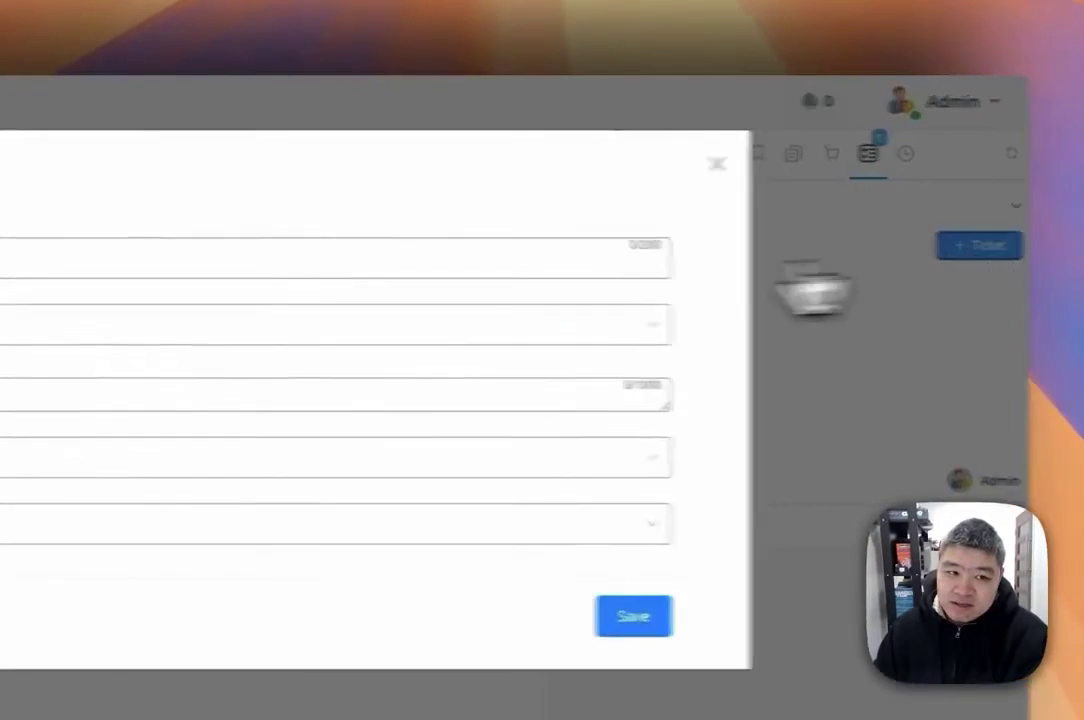
left_click(402, 182)
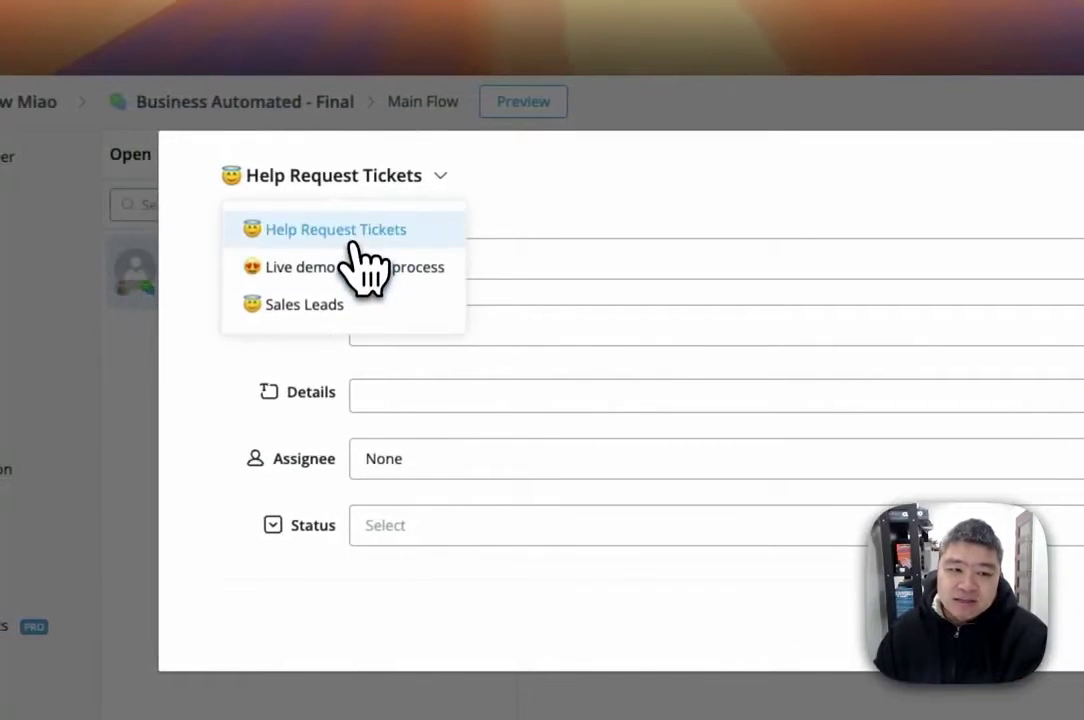
left_click(445, 258)
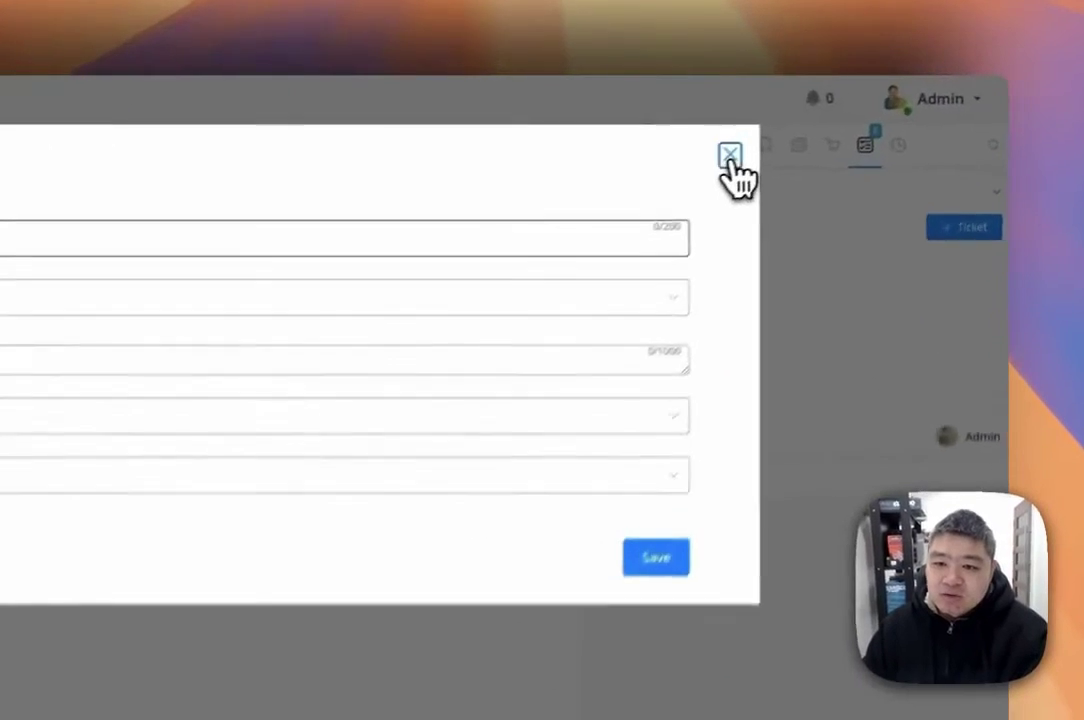
left_click(851, 119)
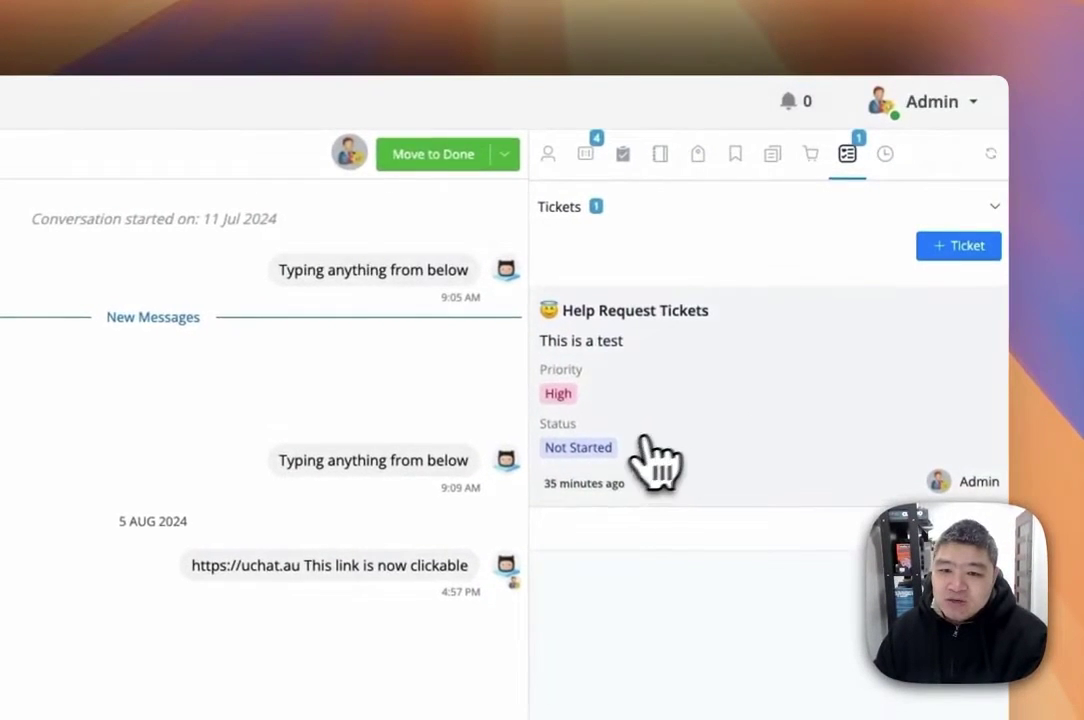
Examine the Guest conversation's existing Help Request ticket and its comment section, and close it unchanged.
left_click(720, 447)
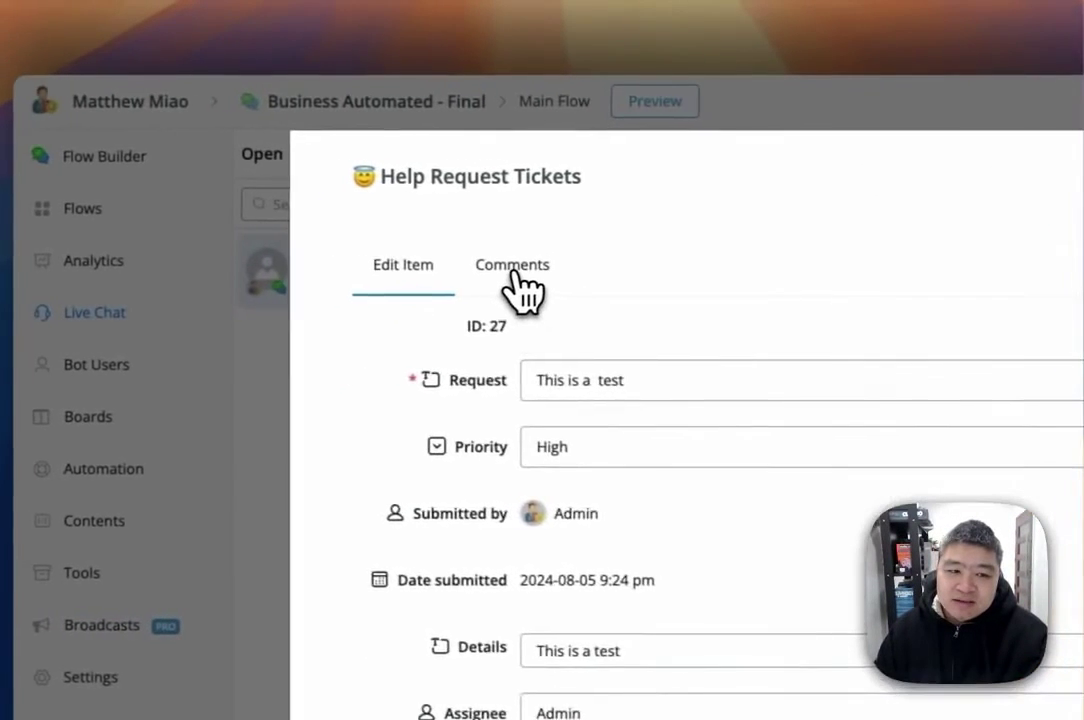
left_click(505, 275)
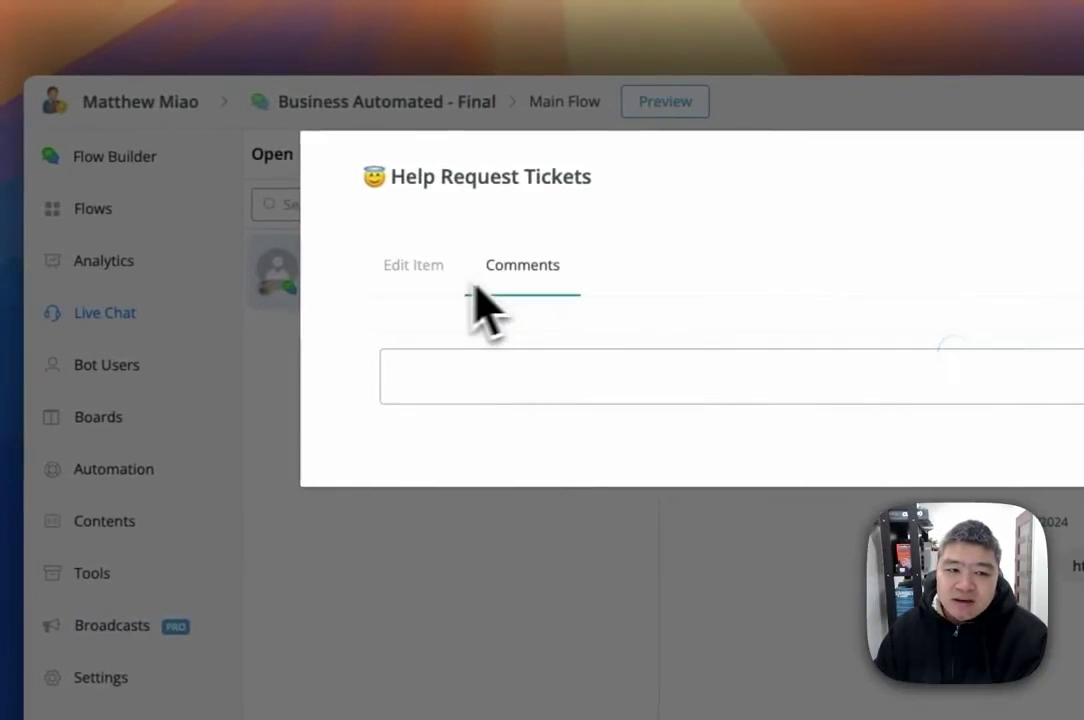
left_click(563, 376)
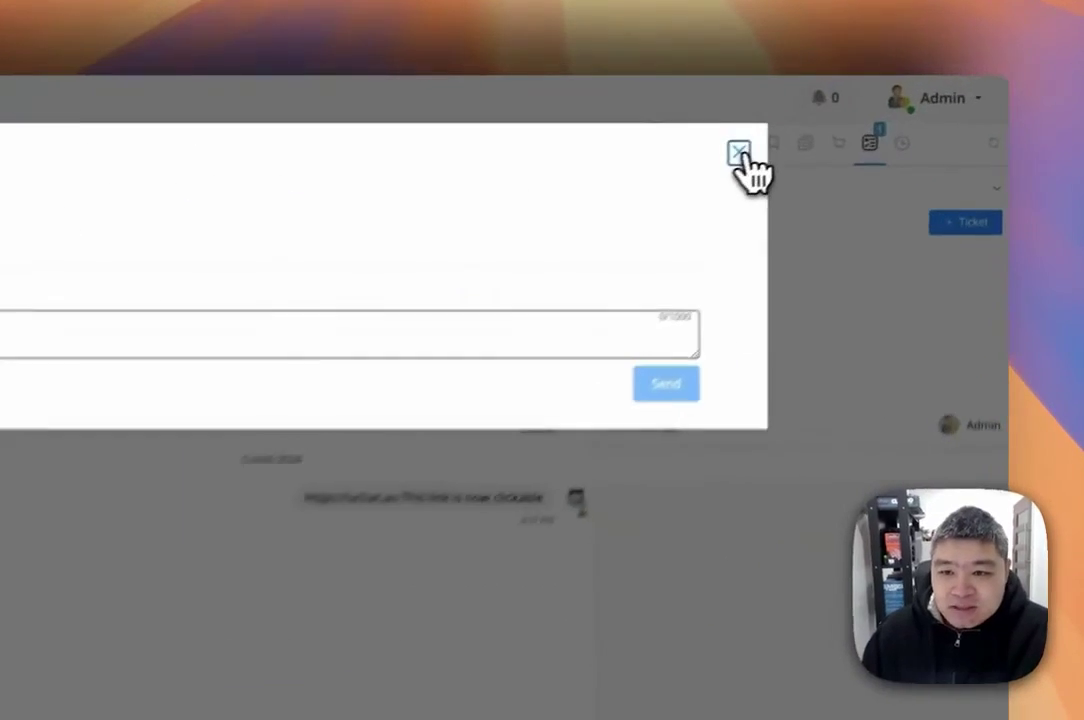
left_click(851, 120)
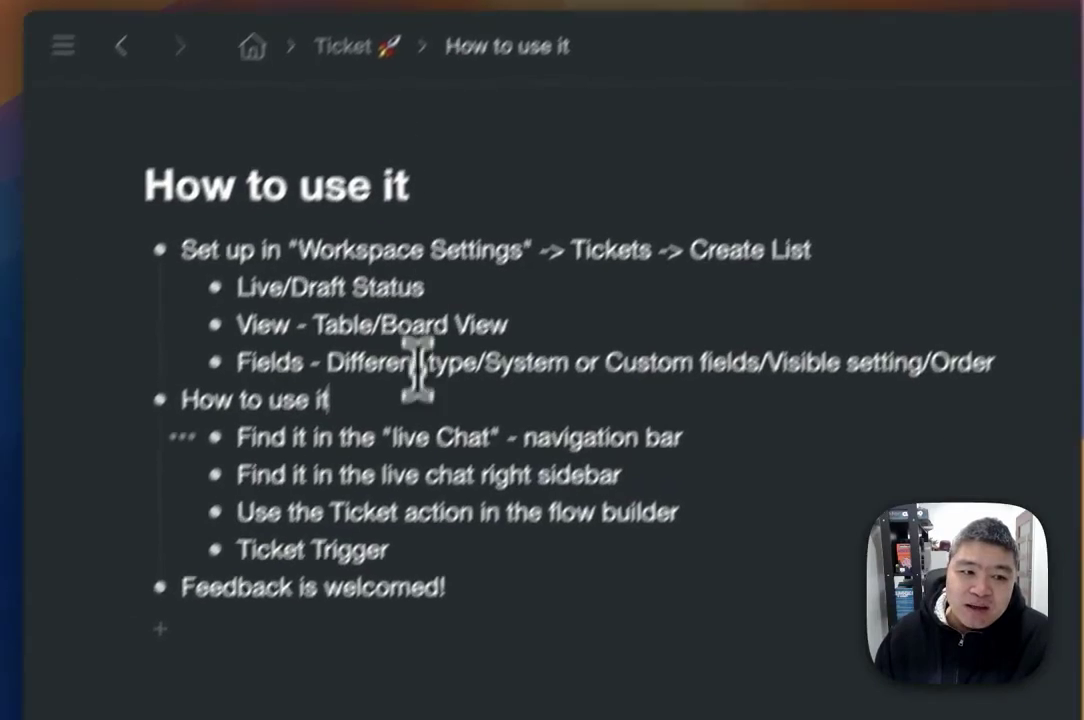
Switch to the "How to use it" notes and highlight the points on the live chat sidebar and the flow builder's Ticket action.
left_click_drag(660, 470, 293, 464)
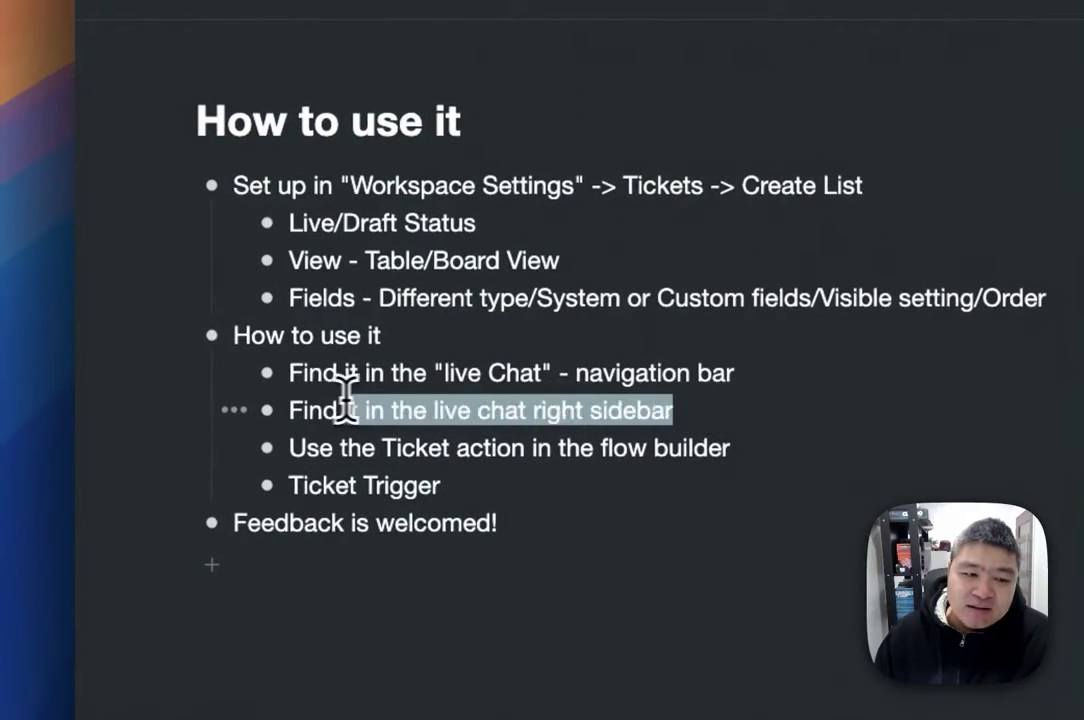
left_click_drag(345, 400, 288, 400)
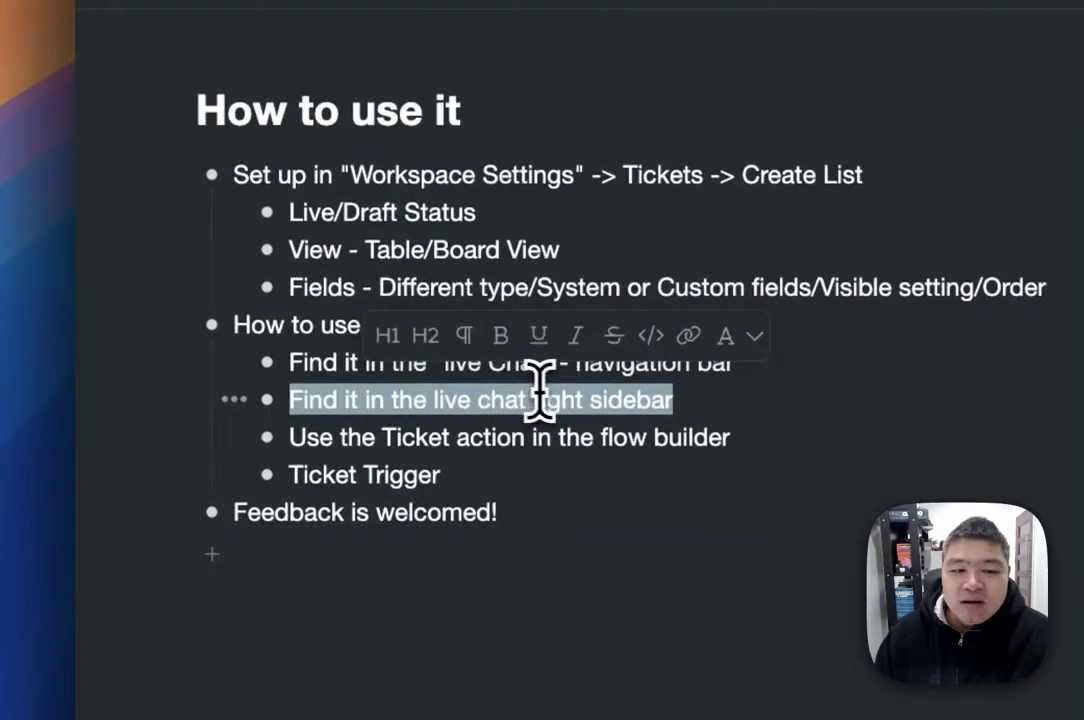
left_click(605, 438)
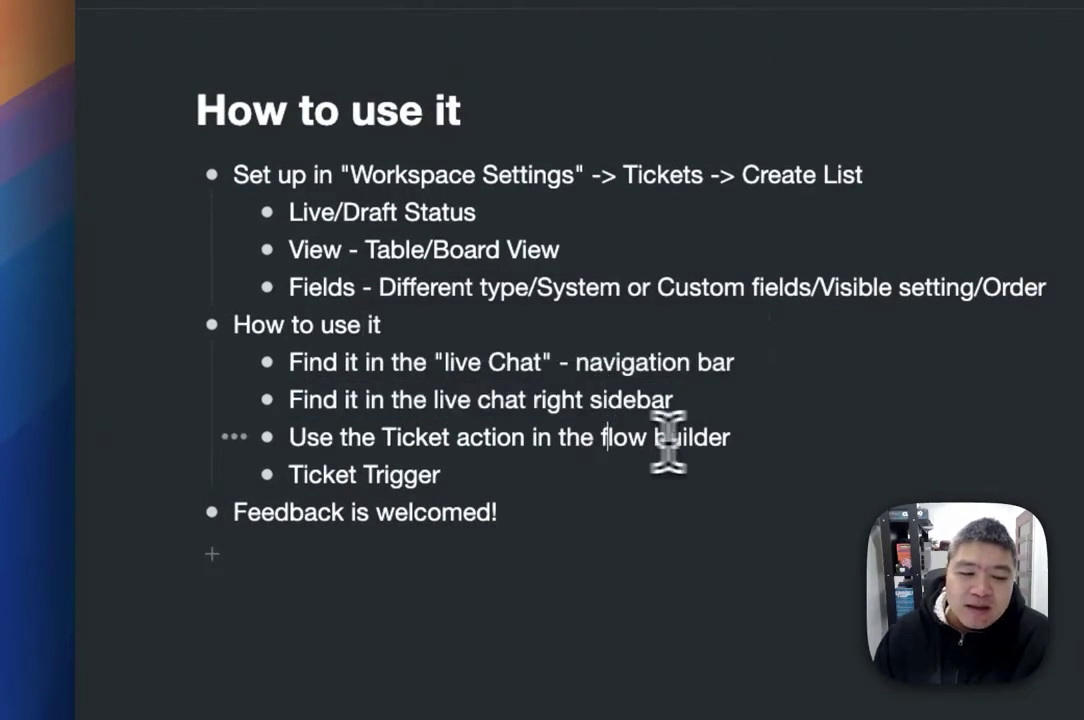
left_click_drag(737, 438, 358, 440)
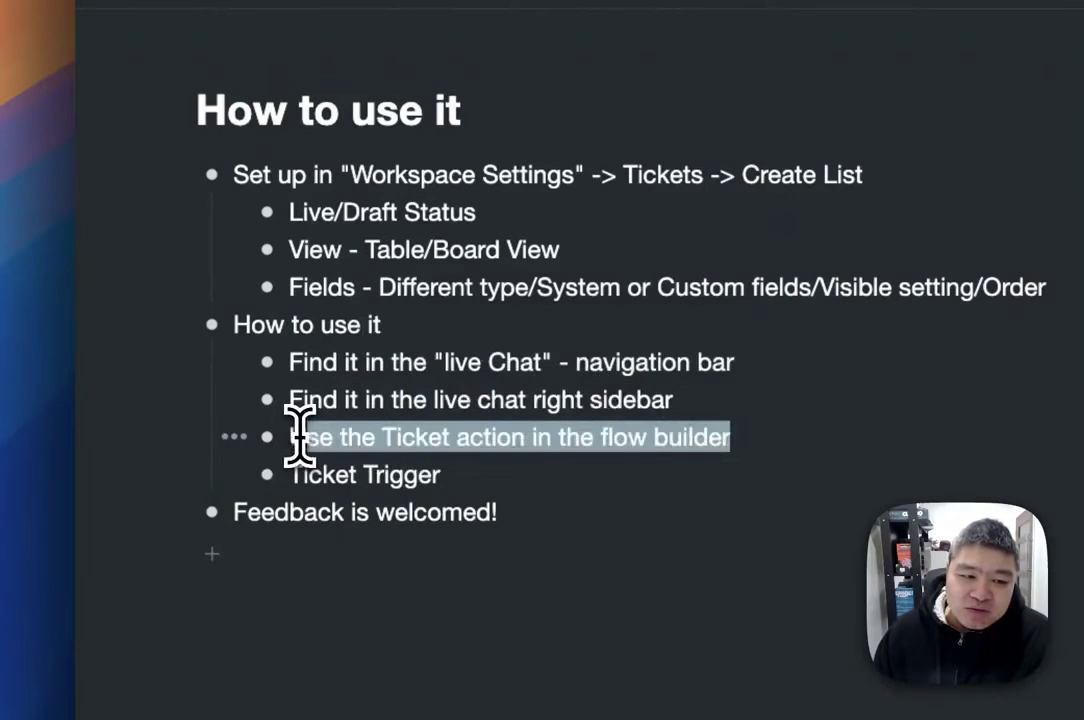
left_click_drag(292, 437, 288, 437)
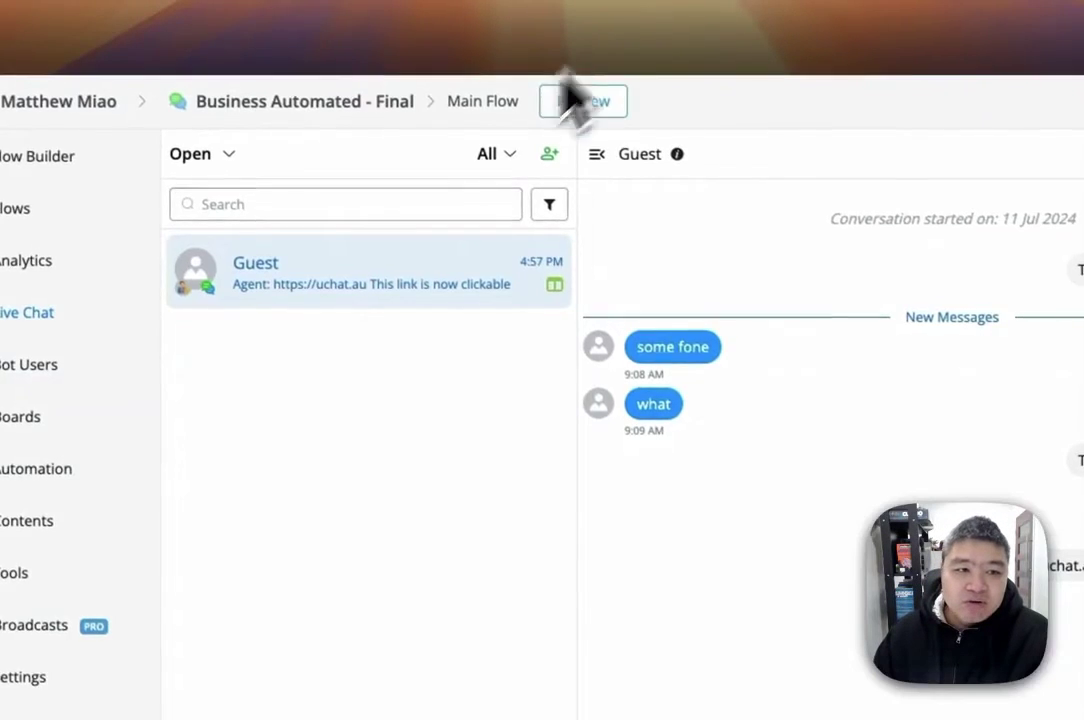
Return to the bot, open its Main Flow for editing in the flow builder and add a new Action step.
left_click(74, 156)
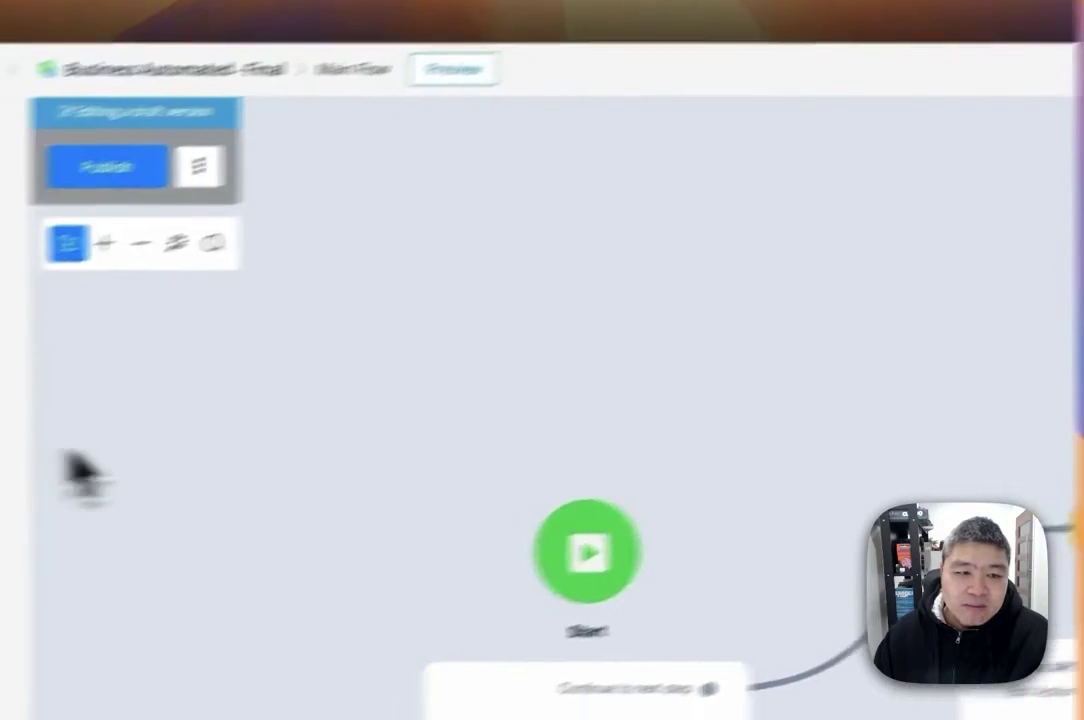
scroll(544, 300, "right", 10)
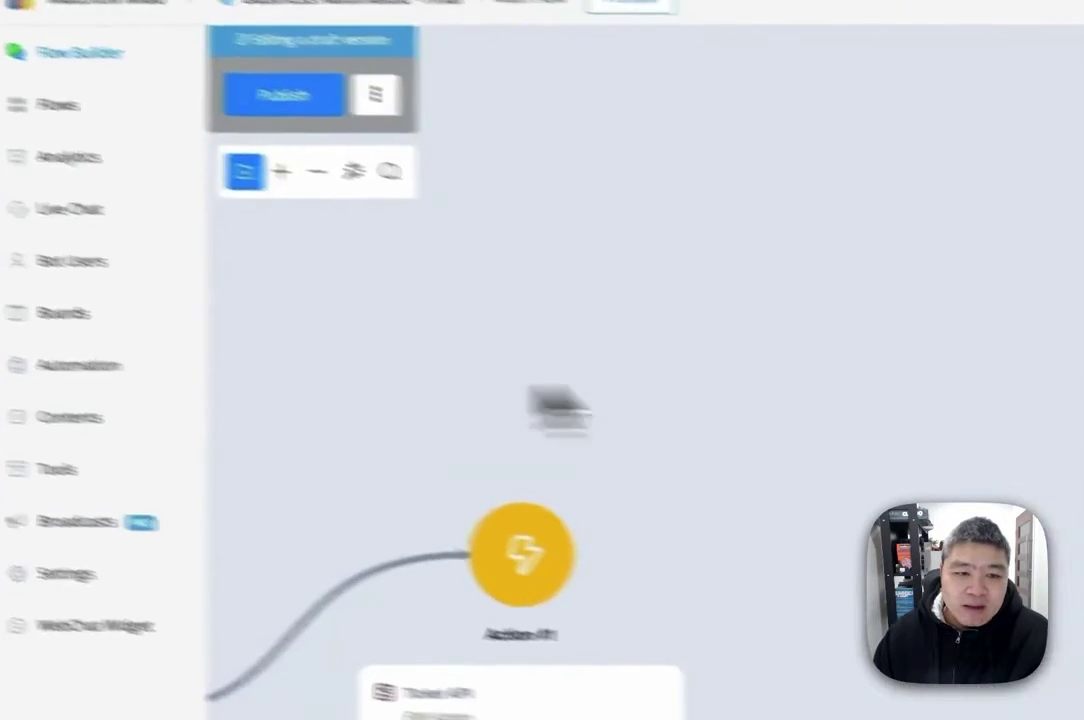
left_click(495, 420)
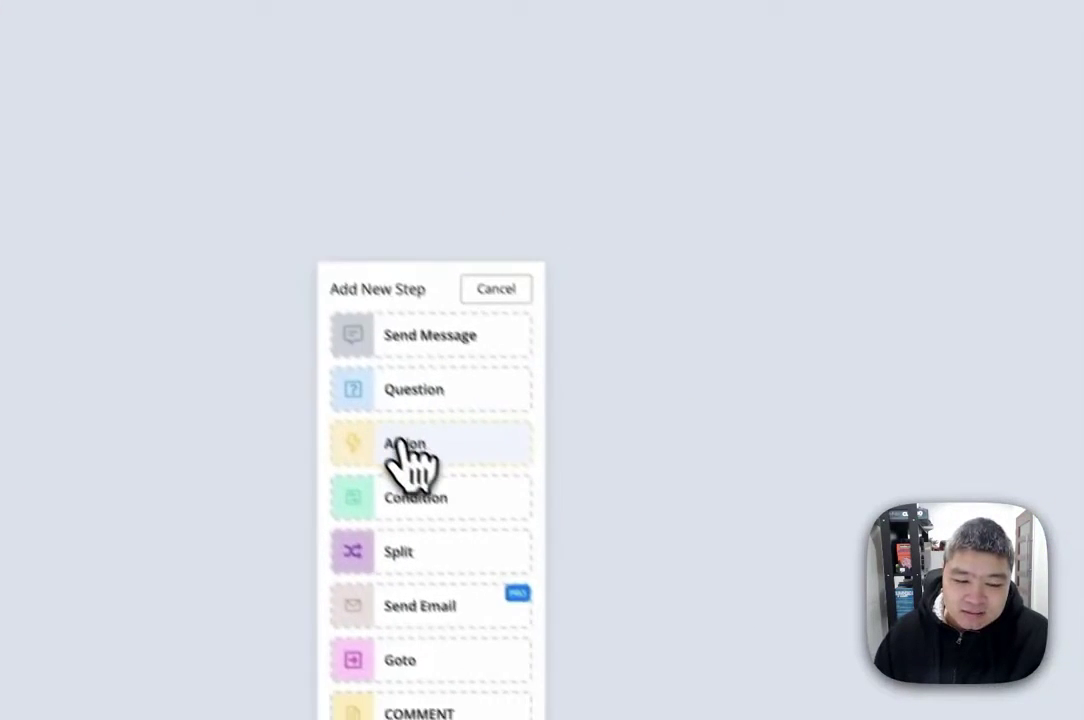
left_click(376, 430)
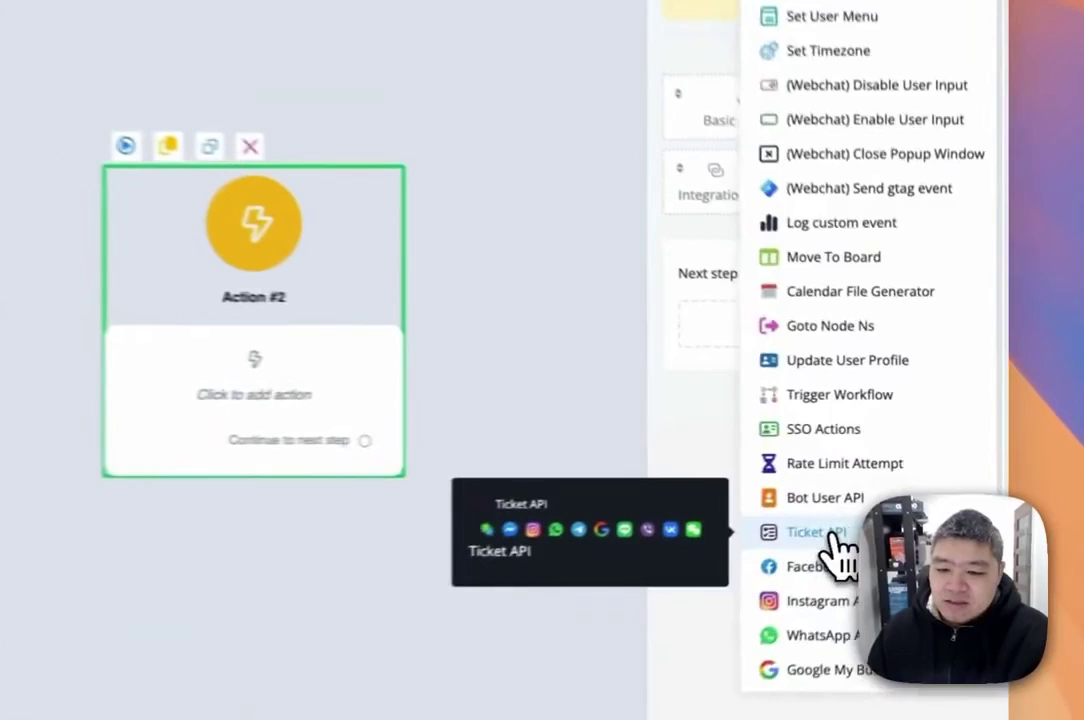
Add a Ticket API action to the new Action step and open its list of available operations.
left_click(901, 487)
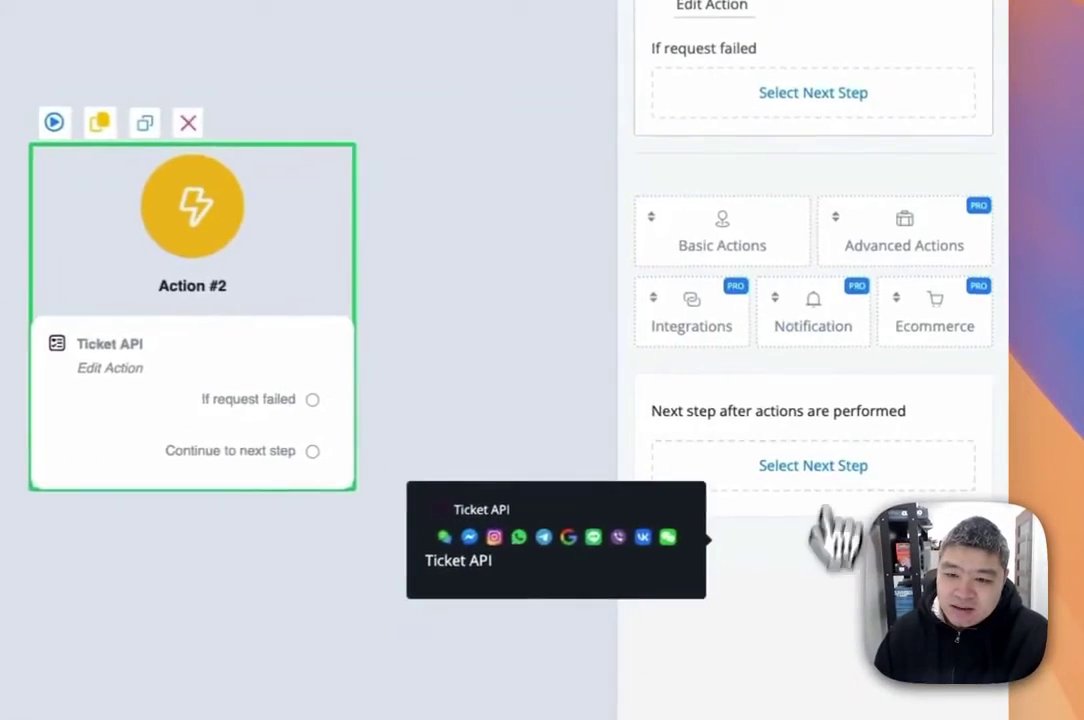
left_click(862, 220)
left_click(230, 186)
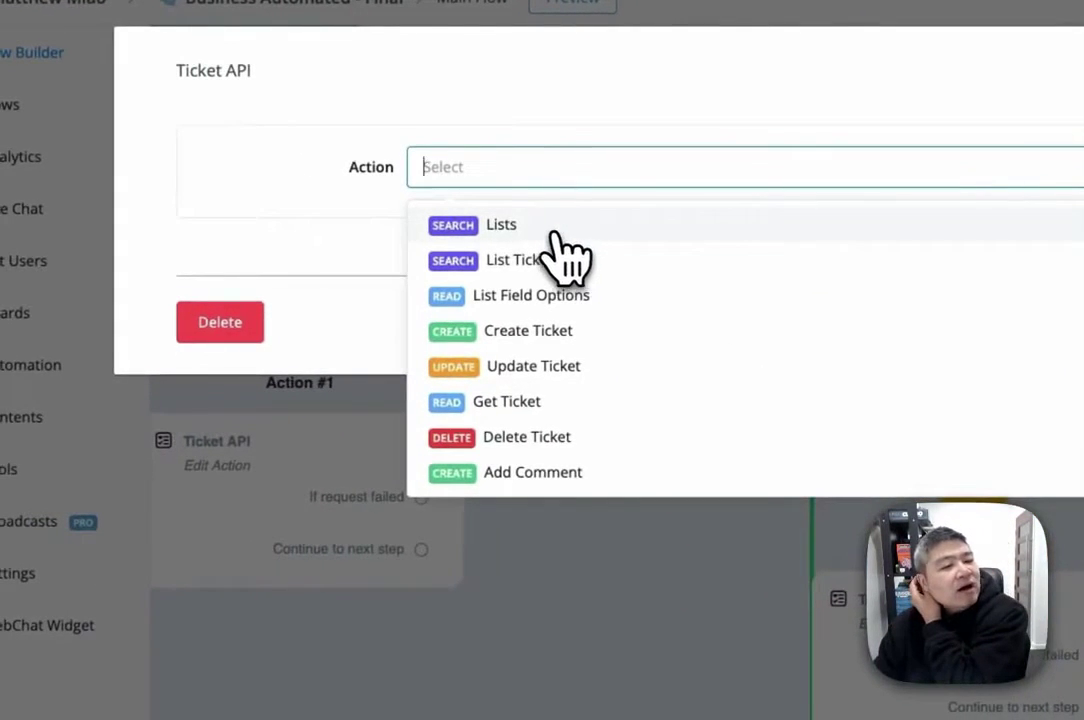
Choose the Lists operation, run a test request limited to 10, and read the ticket list IDs in the response.
left_click(503, 225)
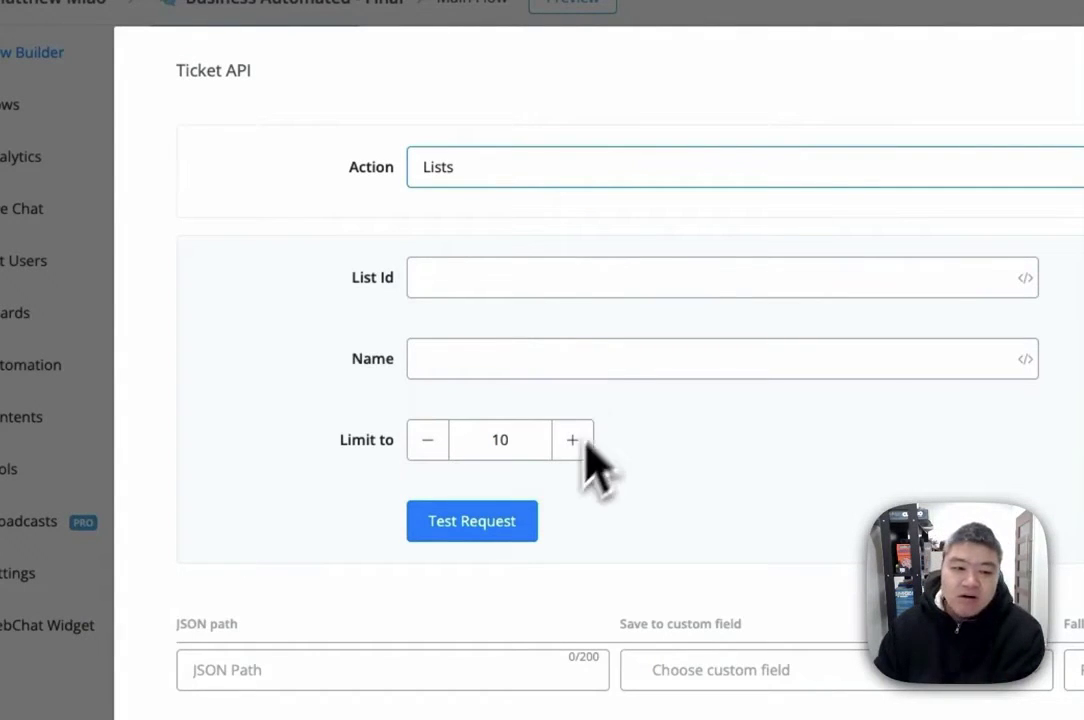
left_click(526, 518)
scroll(590, 560, "down", 5)
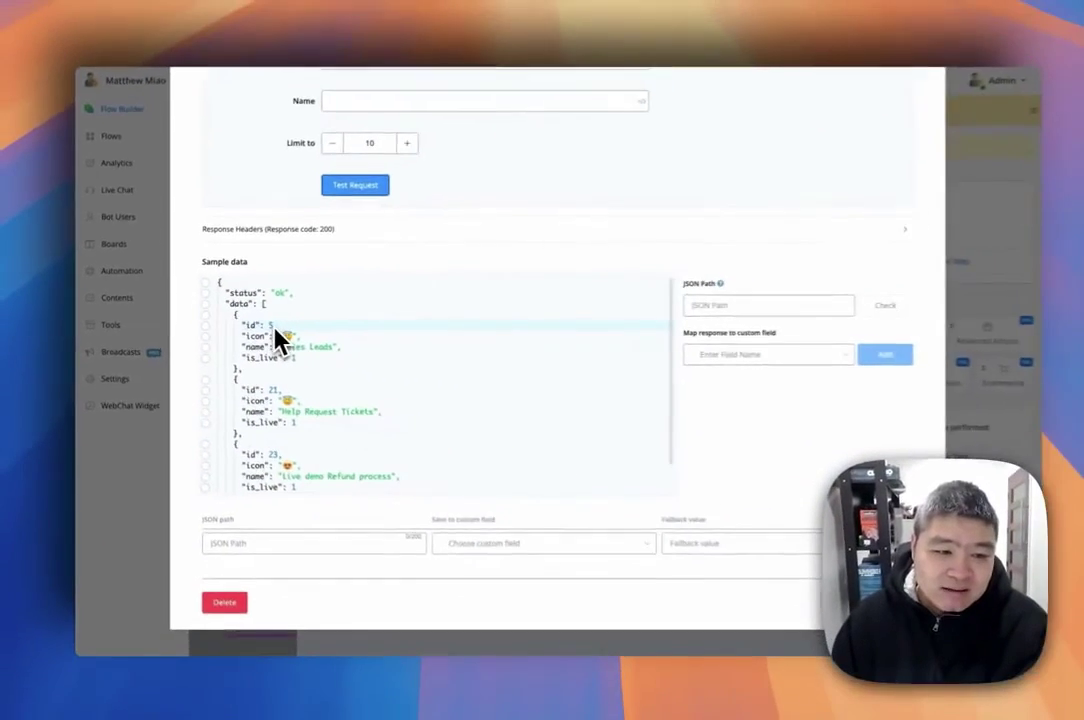
scroll(330, 343, "up", 4)
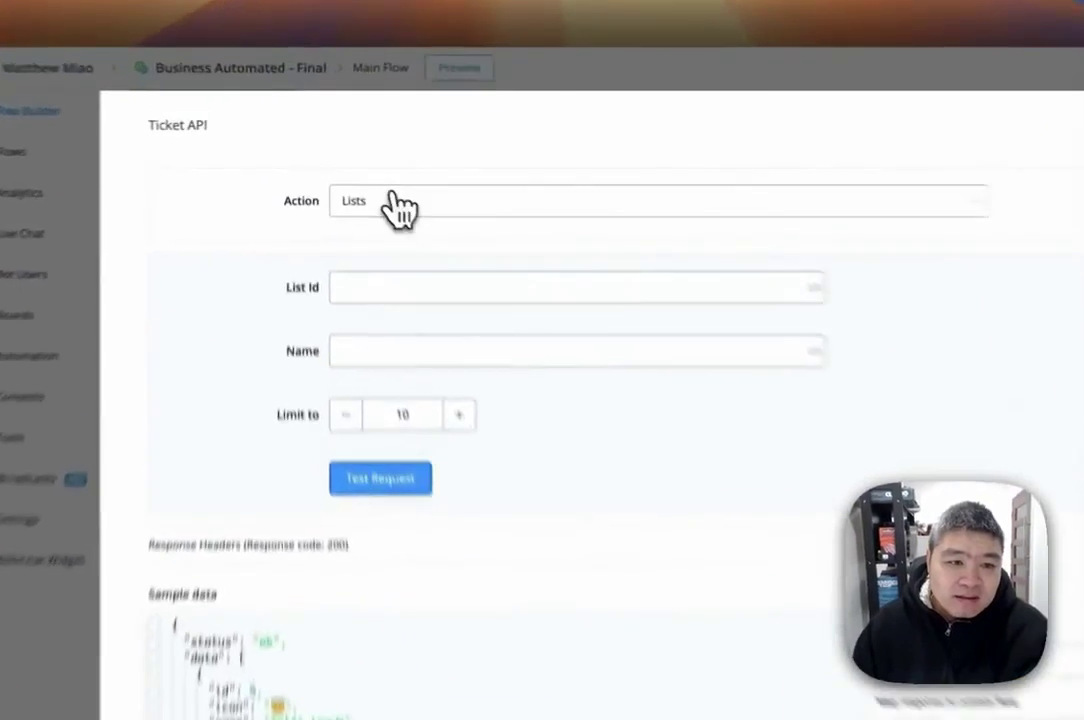
Switch the Ticket API operation to Create Ticket and examine its List Id, Title, Description and Assignee fields.
left_click(360, 176)
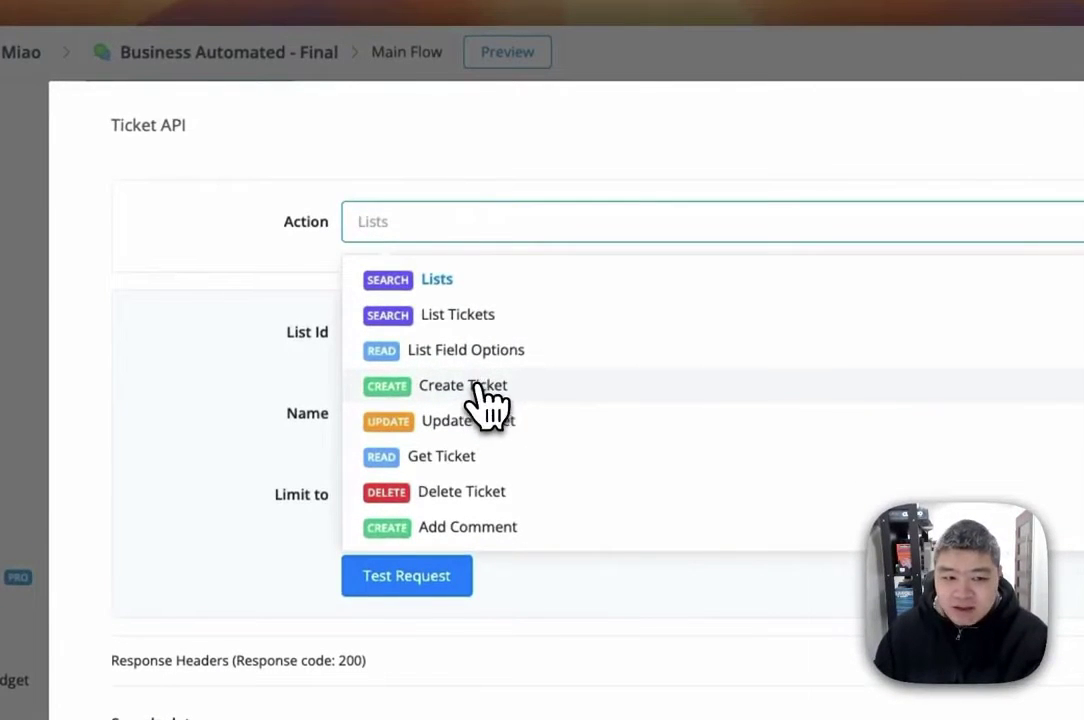
left_click(486, 404)
scroll(455, 415, "down", 2)
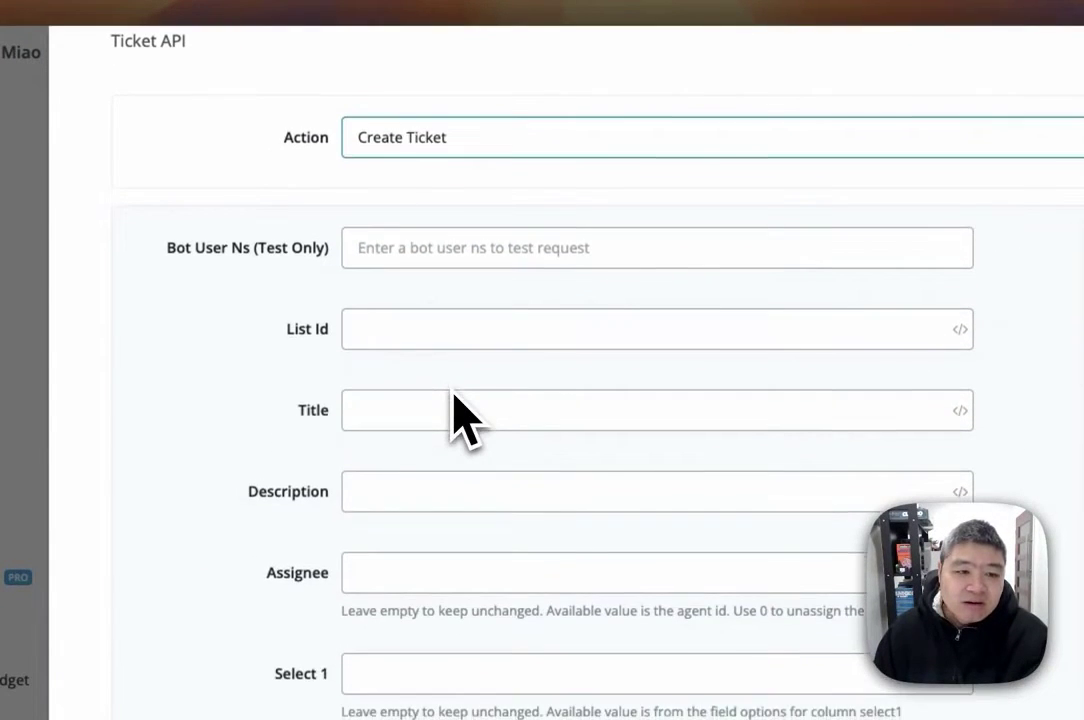
left_click(358, 327)
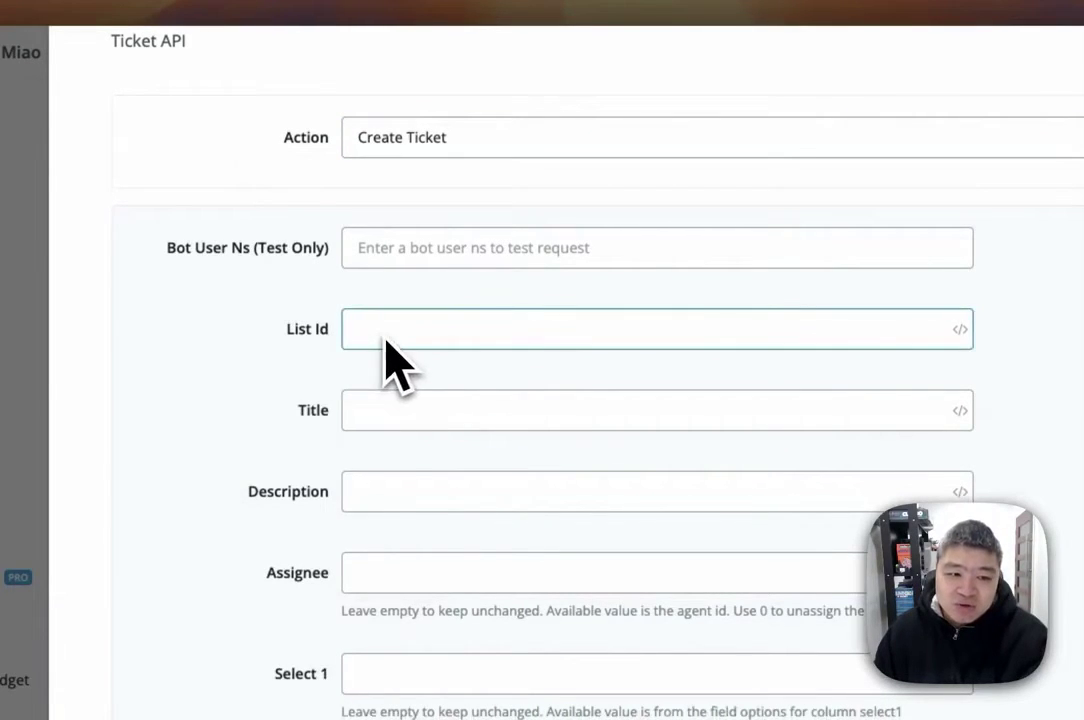
scroll(397, 428, "down", 2)
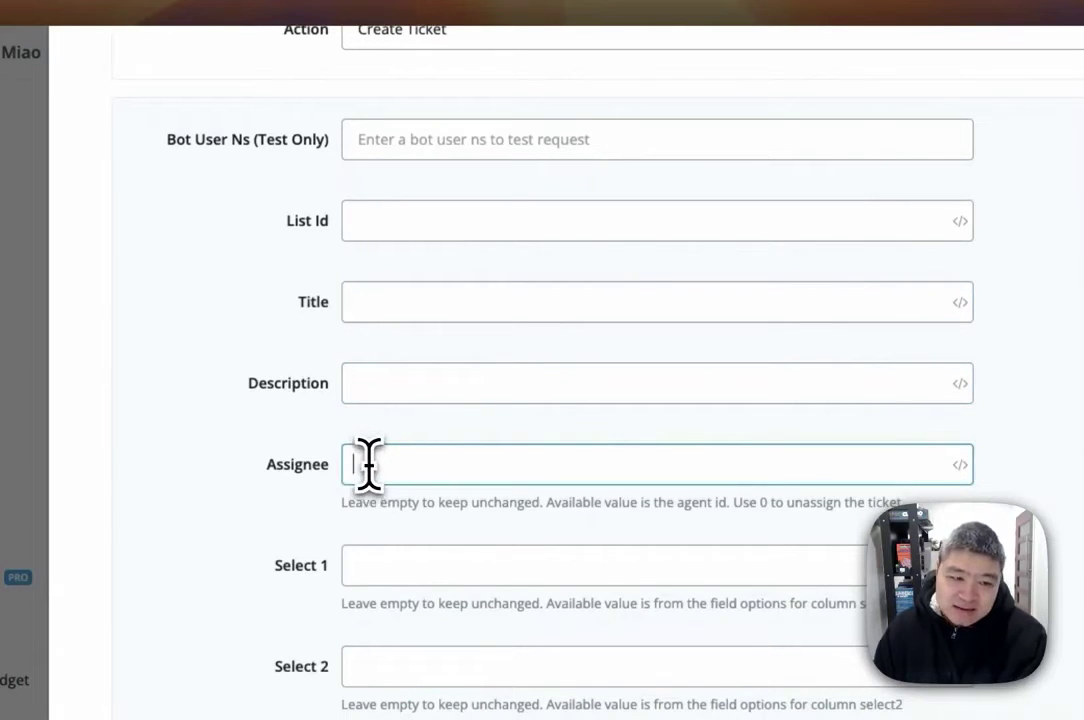
Highlight the Assignee notes on the agent id and on unassigning with 0, and check the Select 1 to Select 5 fields.
left_click_drag(735, 502, 784, 502)
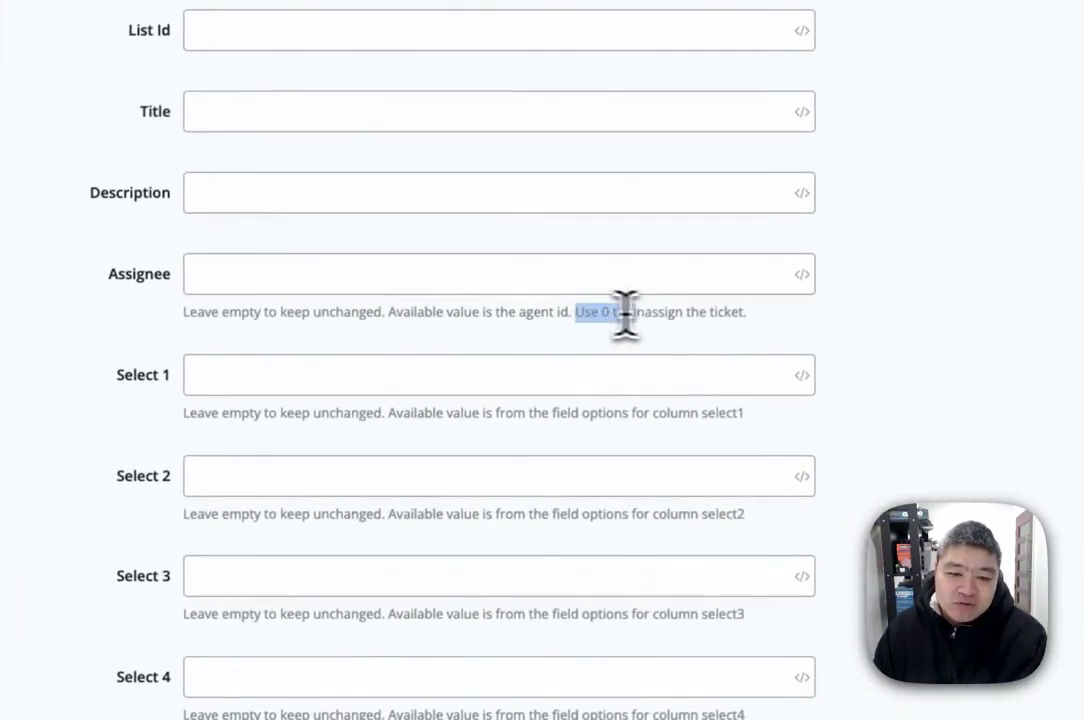
left_click_drag(624, 313, 745, 313)
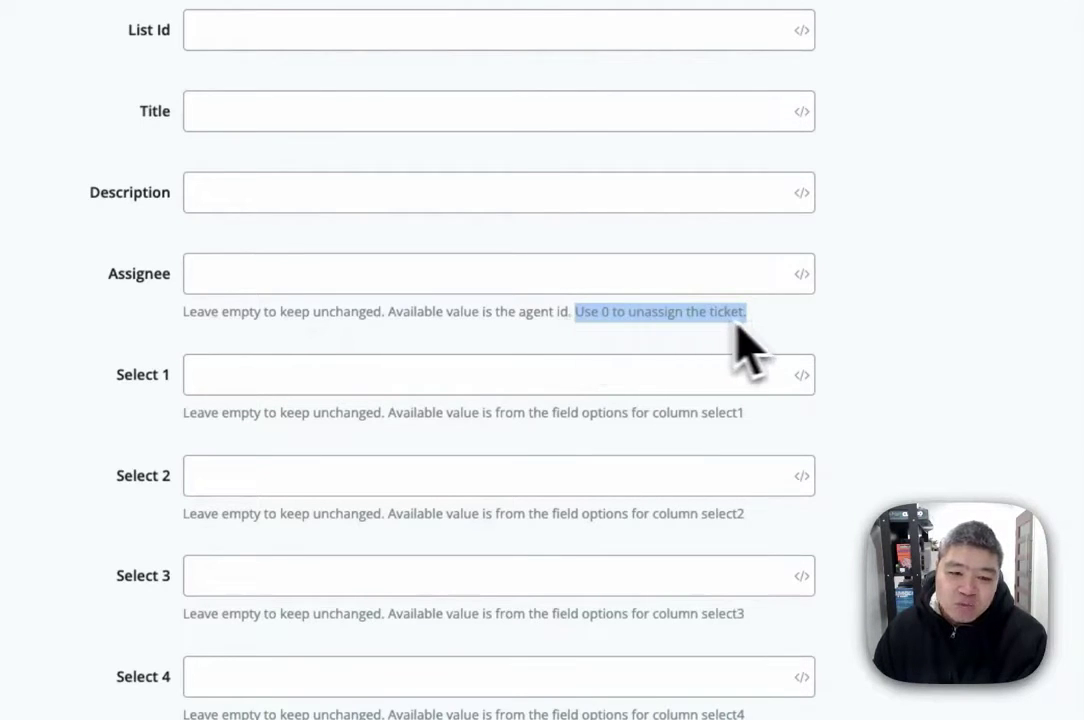
left_click(778, 324)
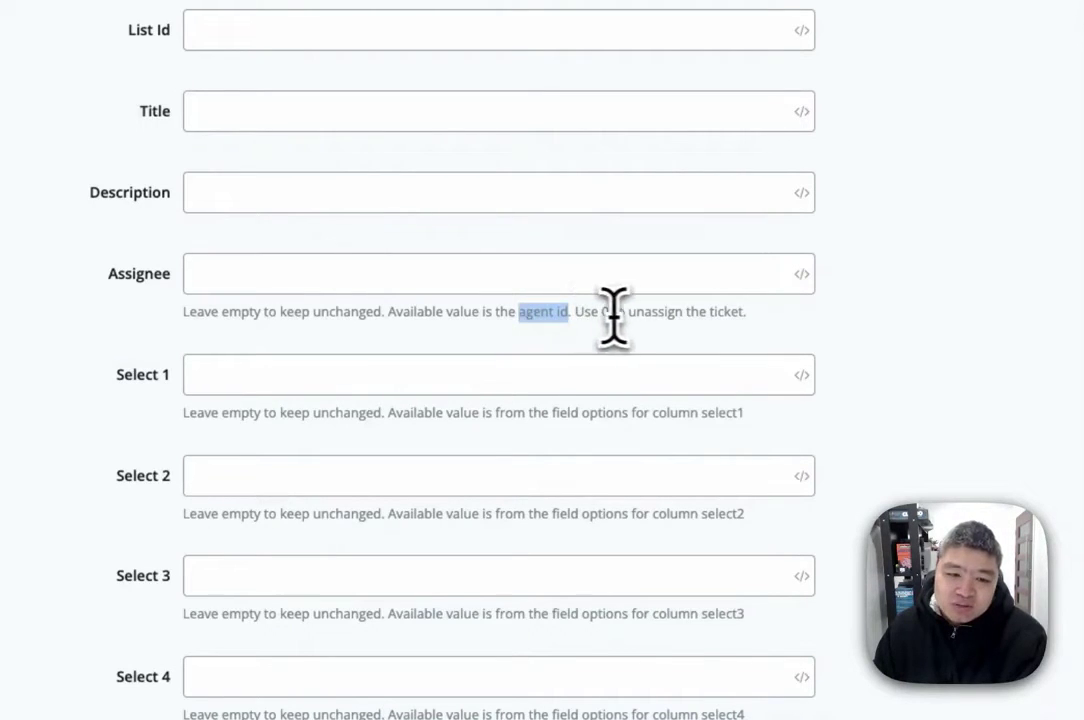
left_click_drag(584, 313, 737, 315)
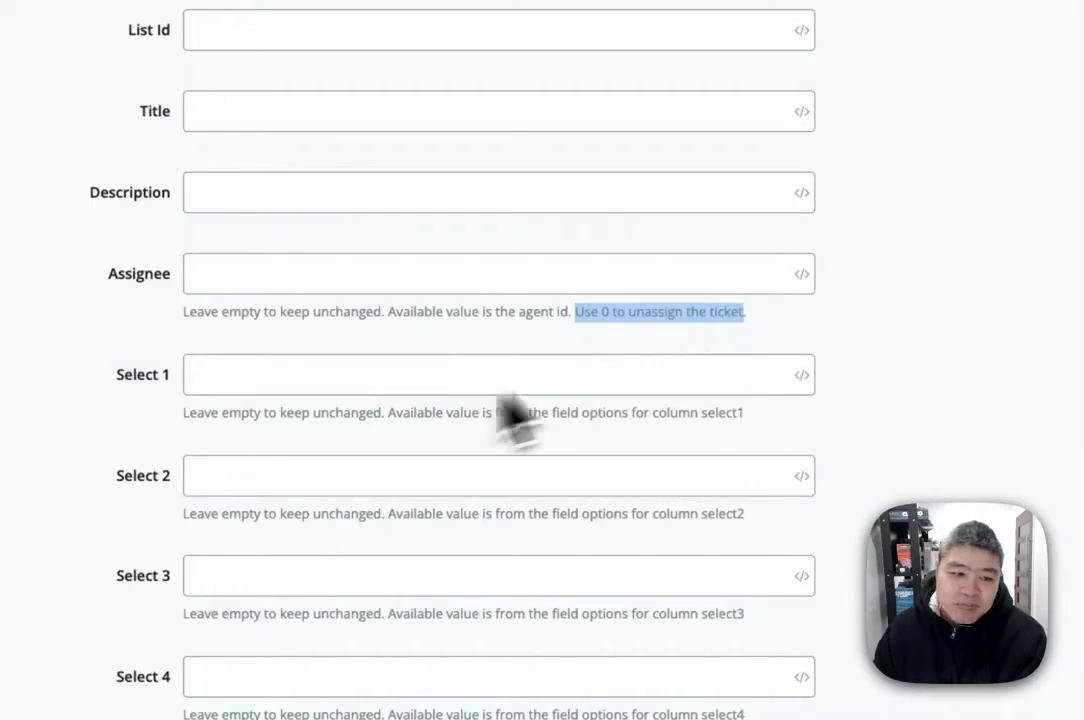
left_click(237, 375)
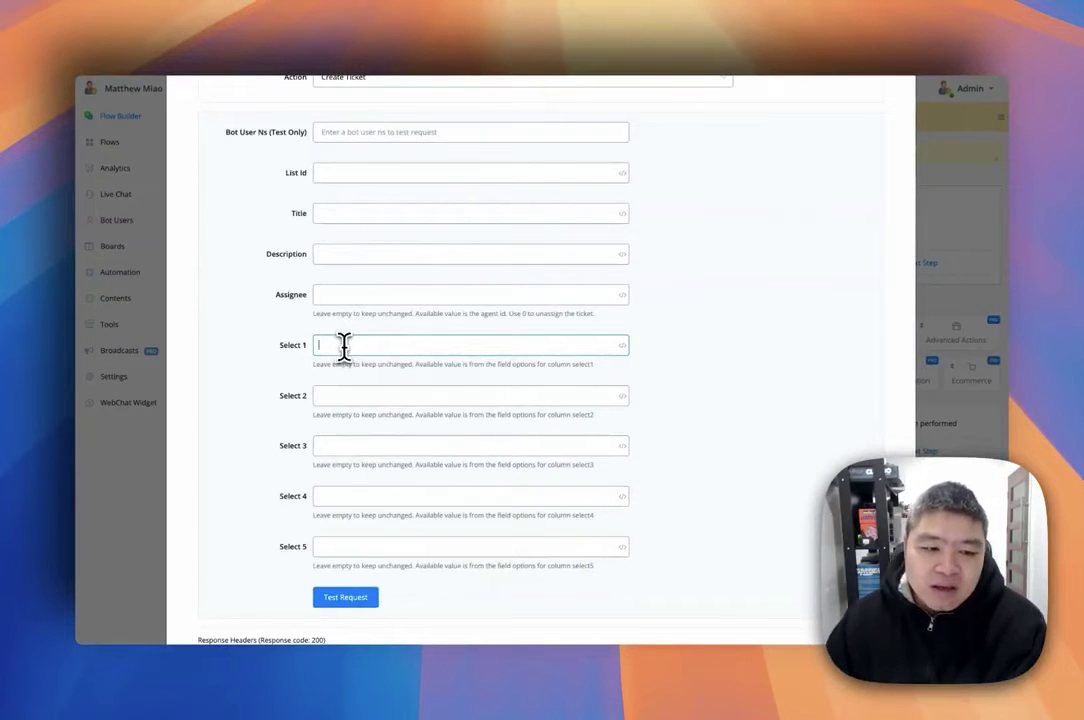
scroll(390, 357, "up", 5)
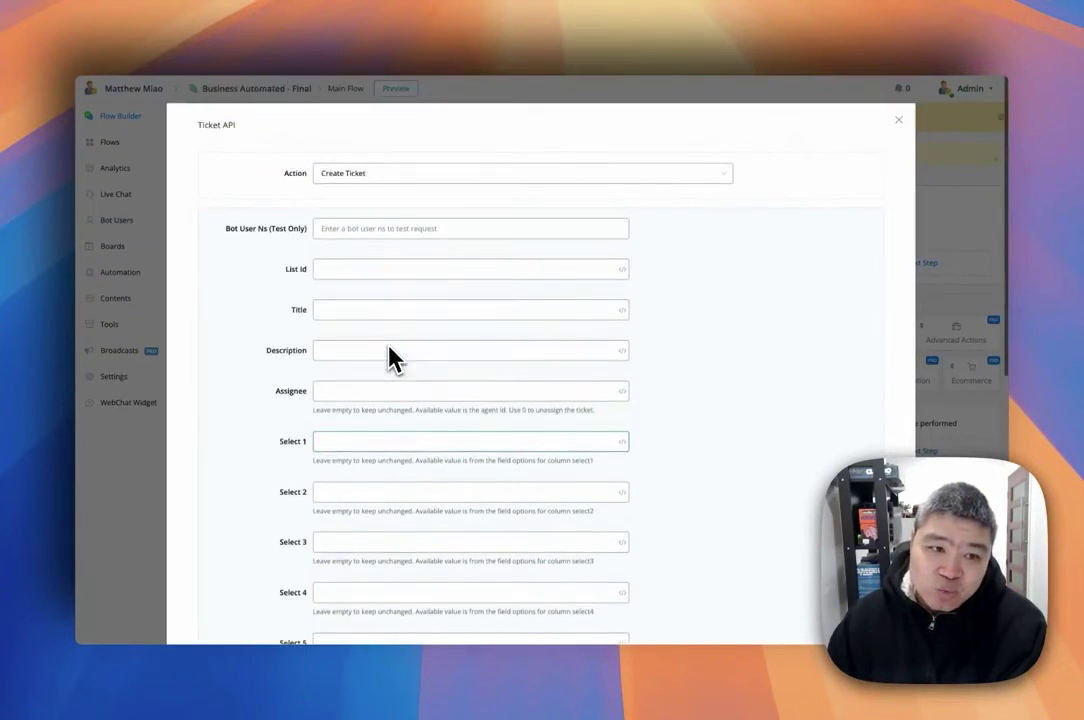
Switch the operation to List Field Options, set the List Id to 5 and test the request for column select1.
left_click(345, 178)
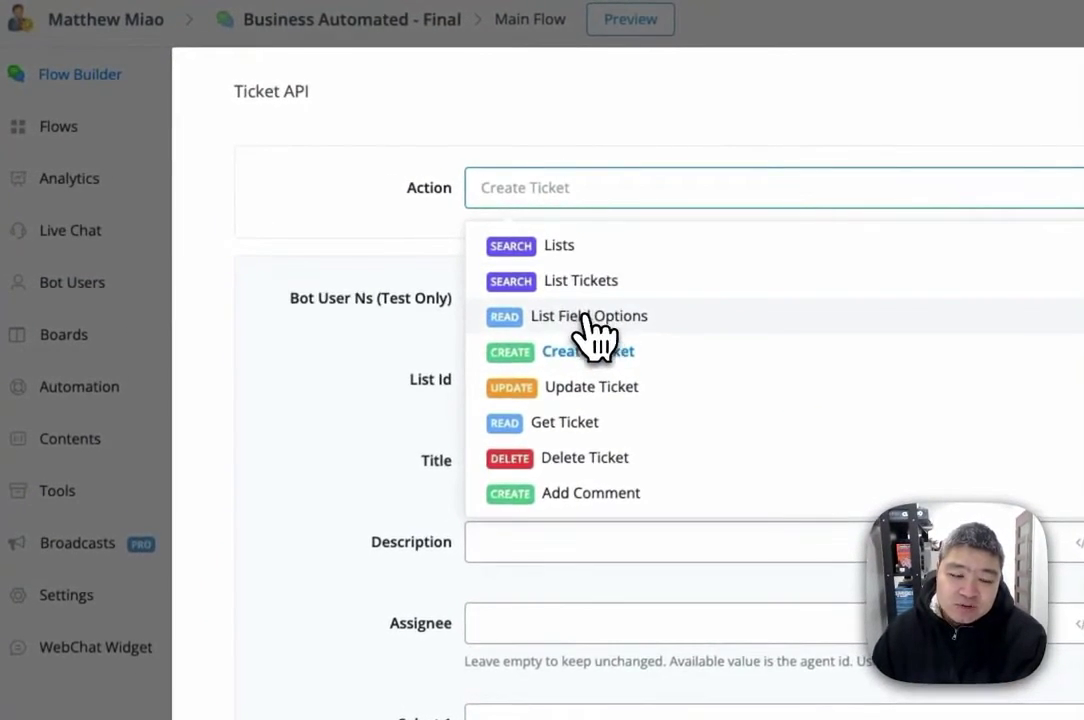
left_click(588, 314)
left_click(500, 300)
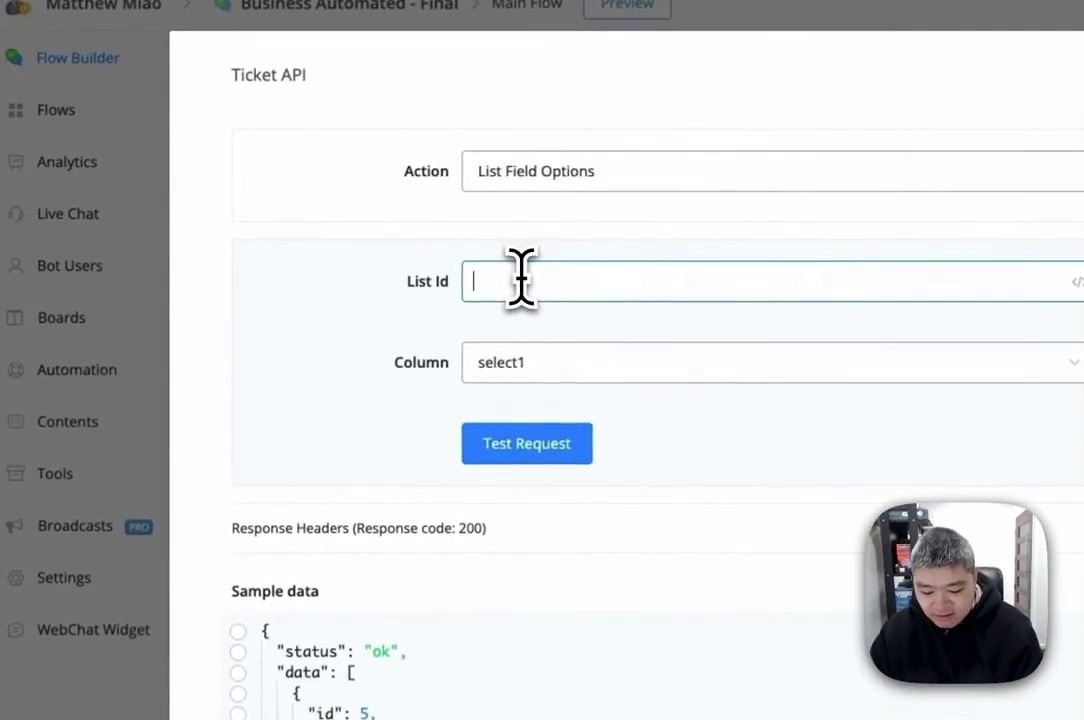
type("5")
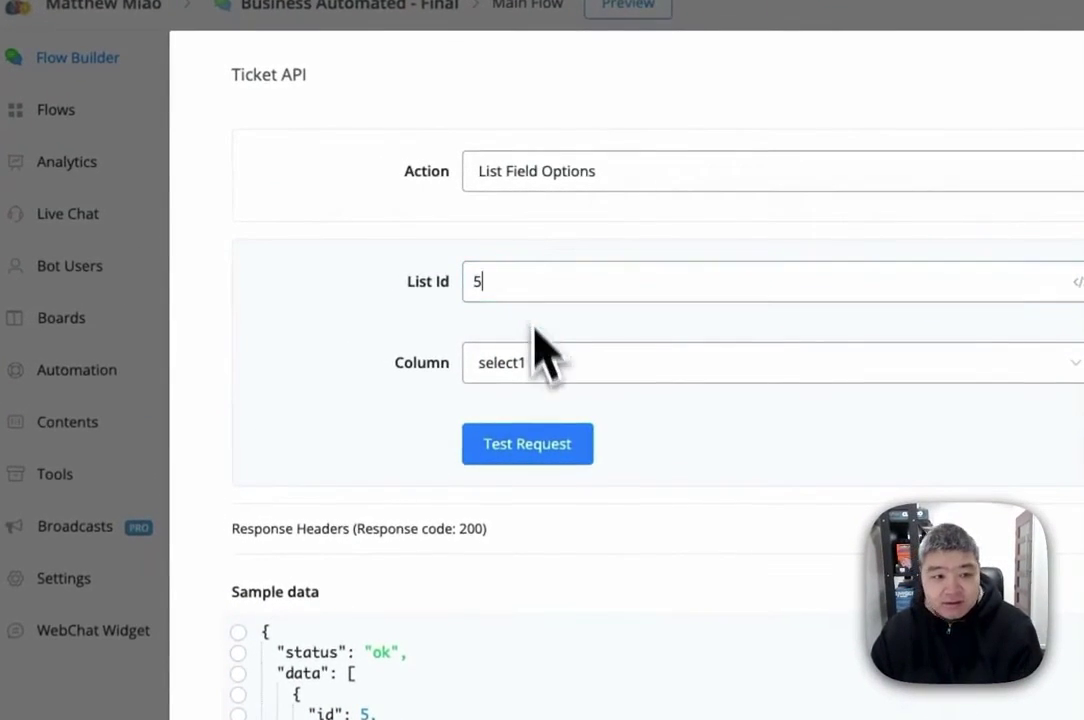
left_click(540, 446)
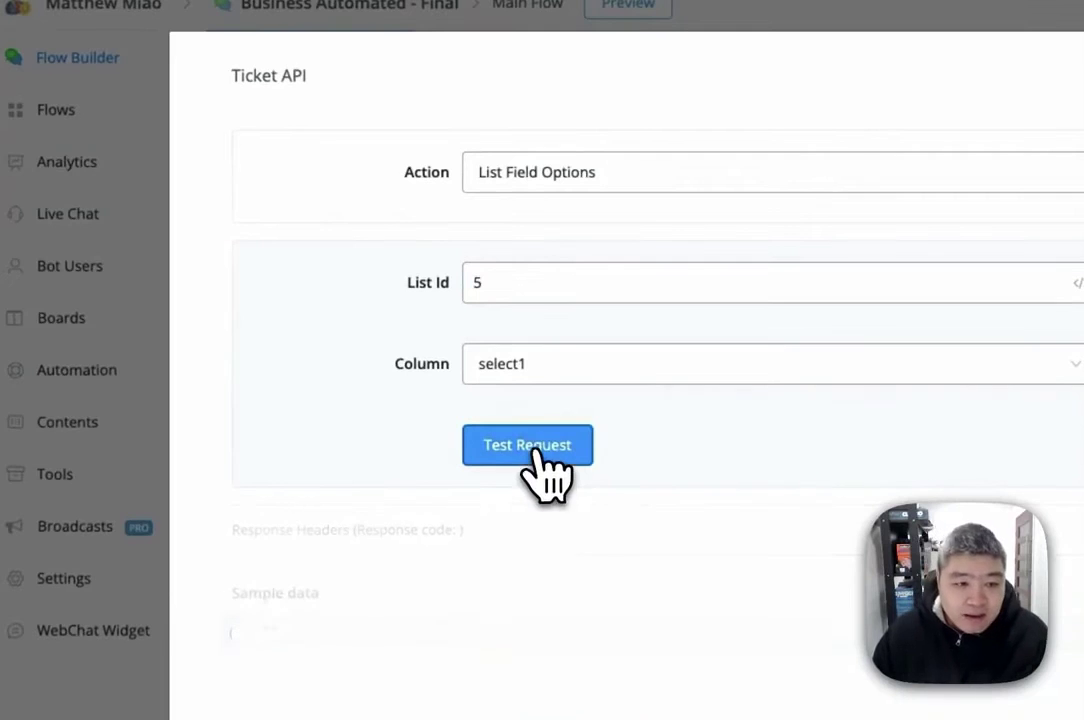
Check the column choices and returned options, and select the value of "Not Started" in the sample data as the JSON path.
left_click(533, 374)
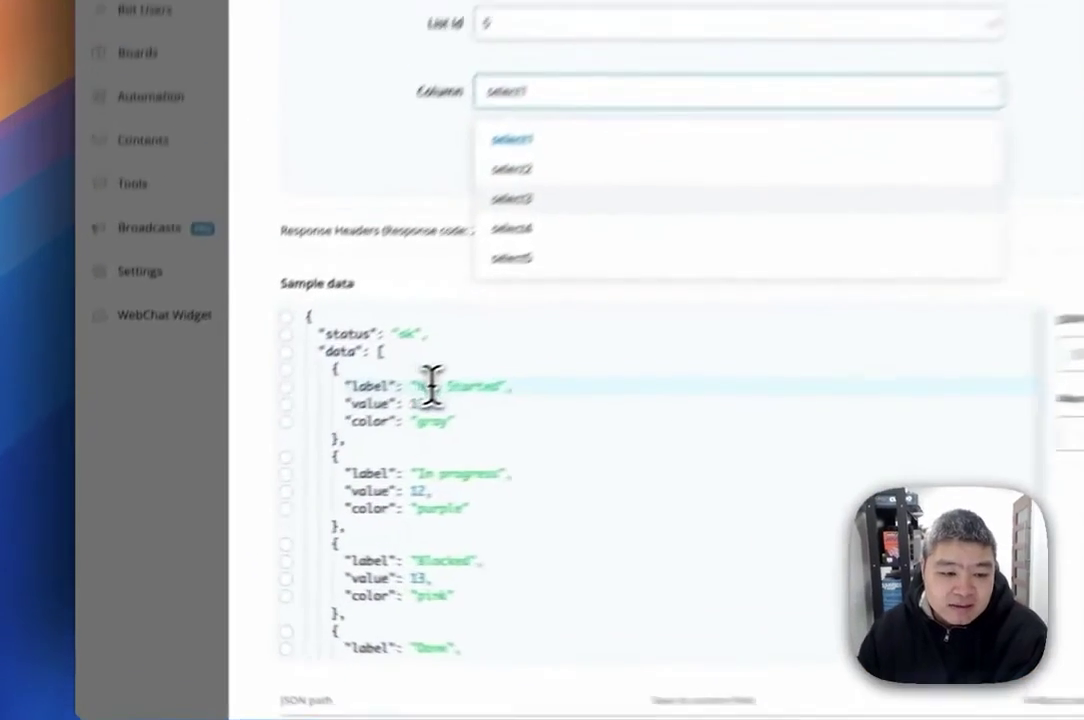
left_click(301, 447)
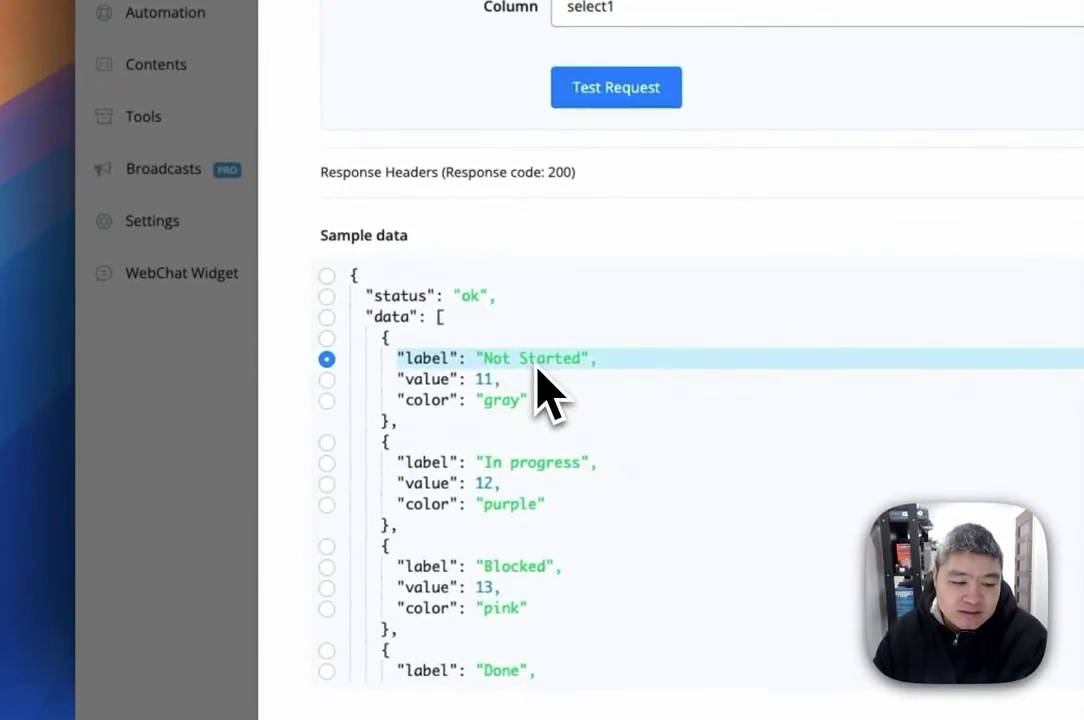
scroll(540, 390, "down", 2)
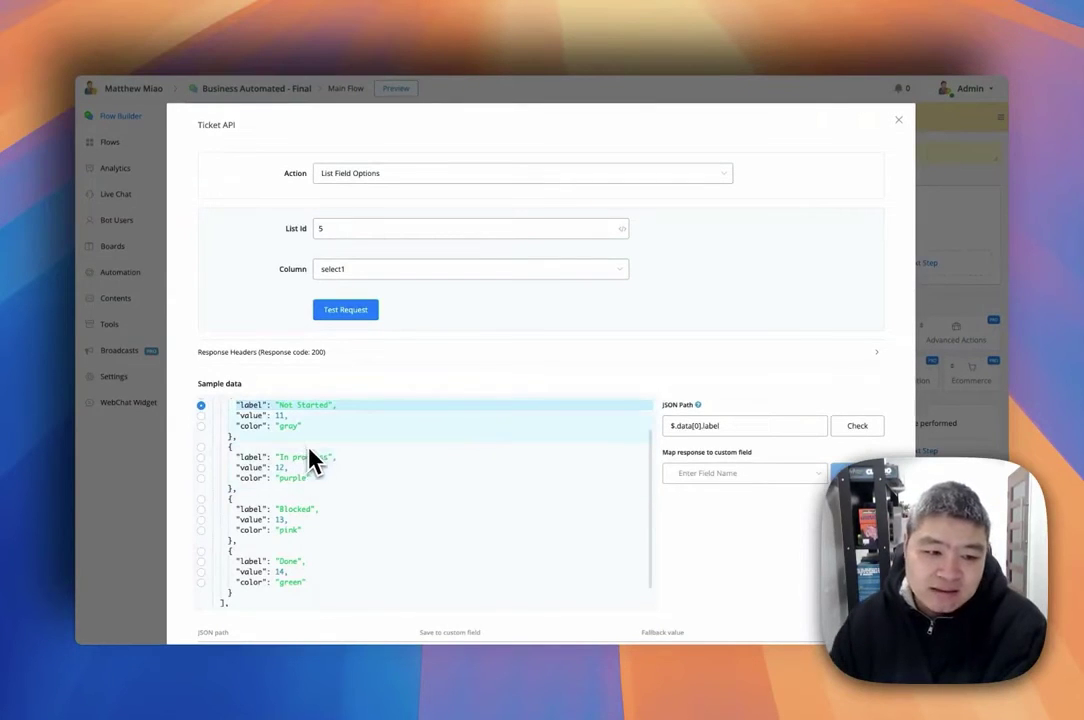
scroll(310, 455, "up", 2)
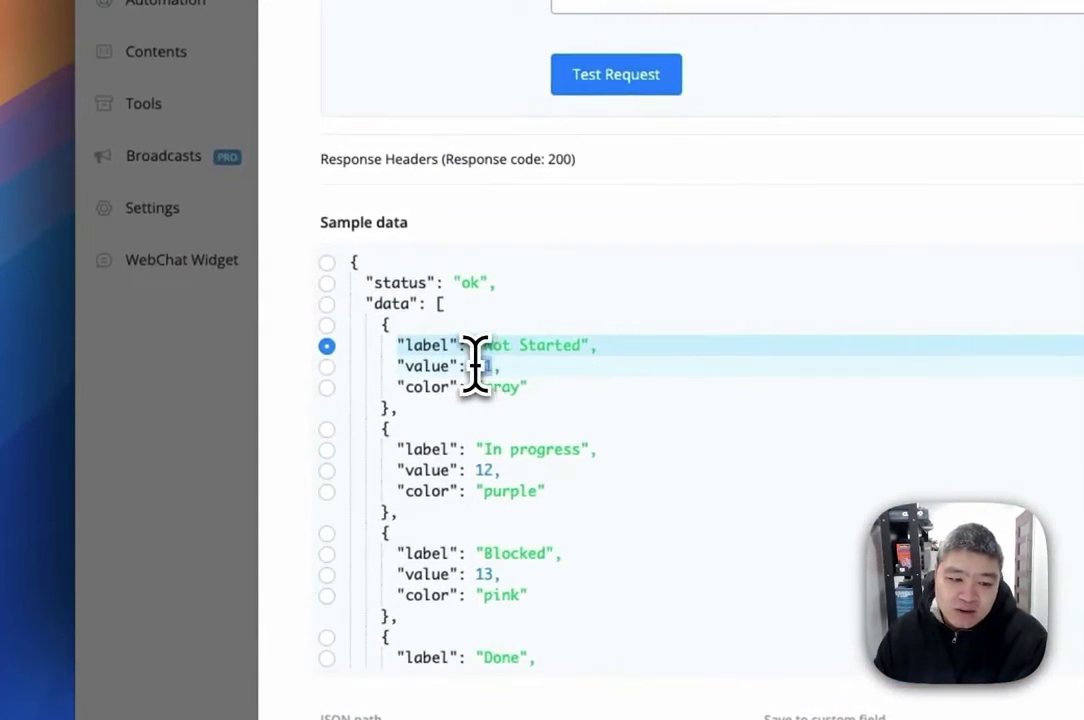
left_click(478, 366)
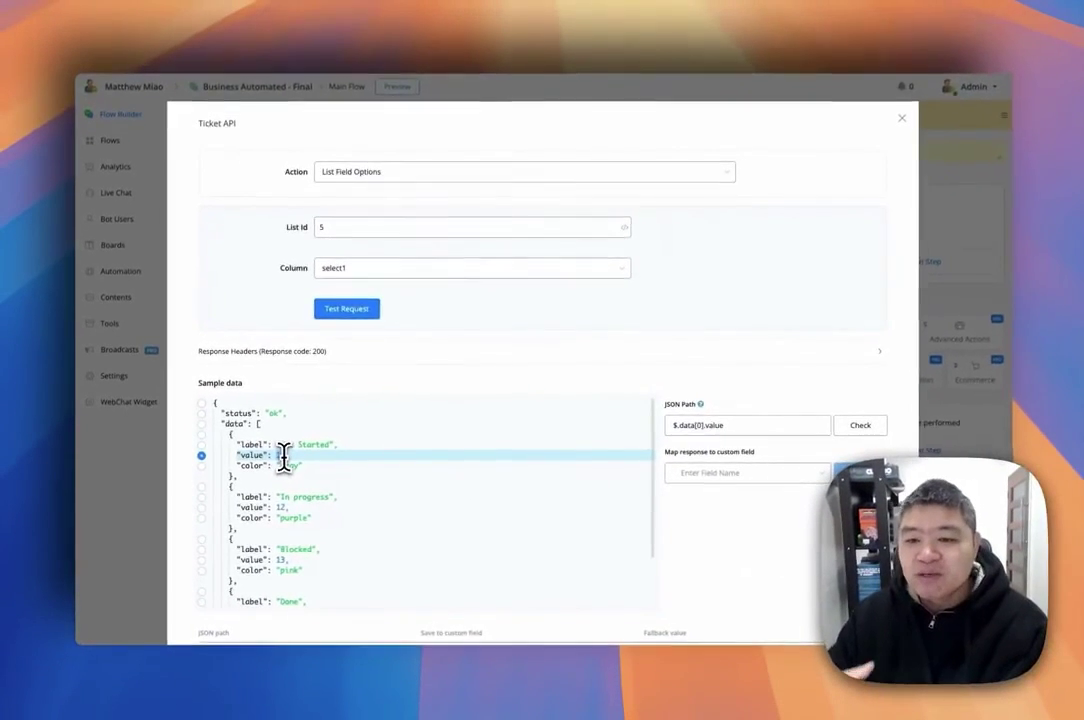
Return to the Create Ticket operation and point out the Select 1 field where the option value goes.
left_click(355, 175)
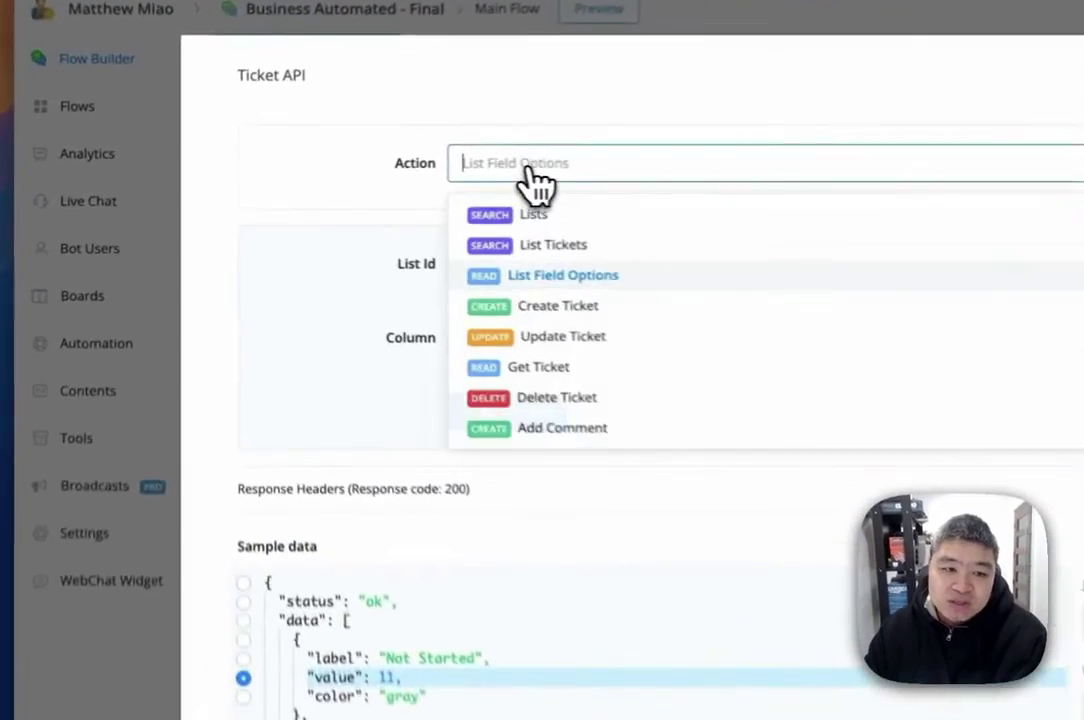
left_click(376, 256)
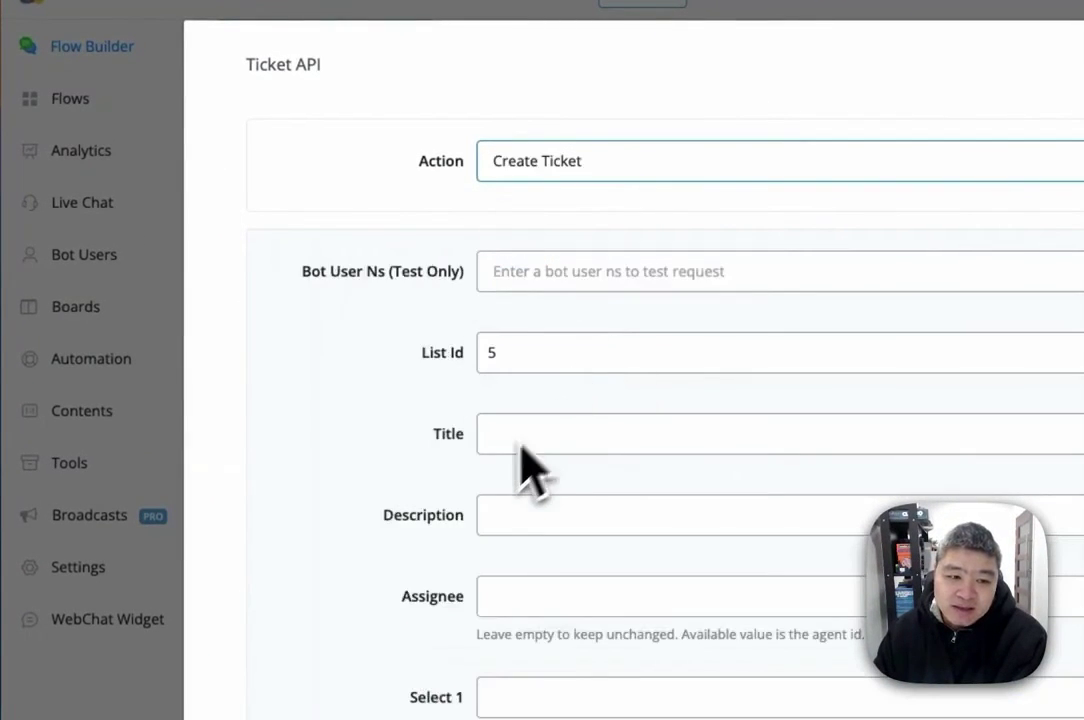
left_click(467, 549)
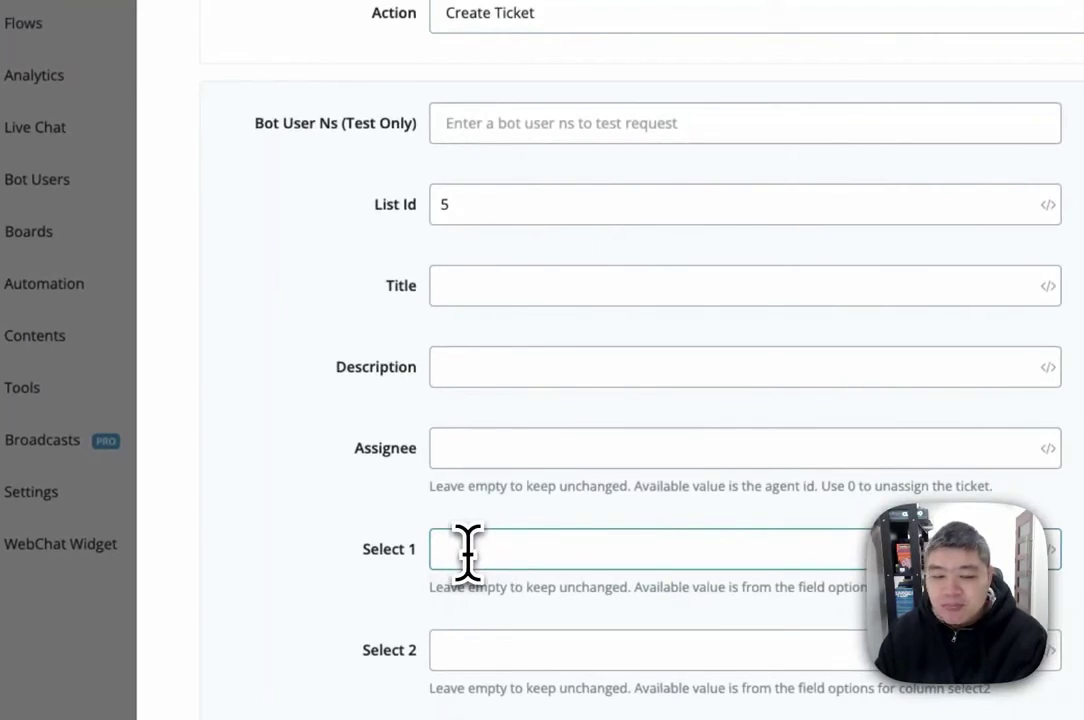
Switch the operation to Update Ticket and examine its Ticket Id and other ticket fields.
left_click(540, 15)
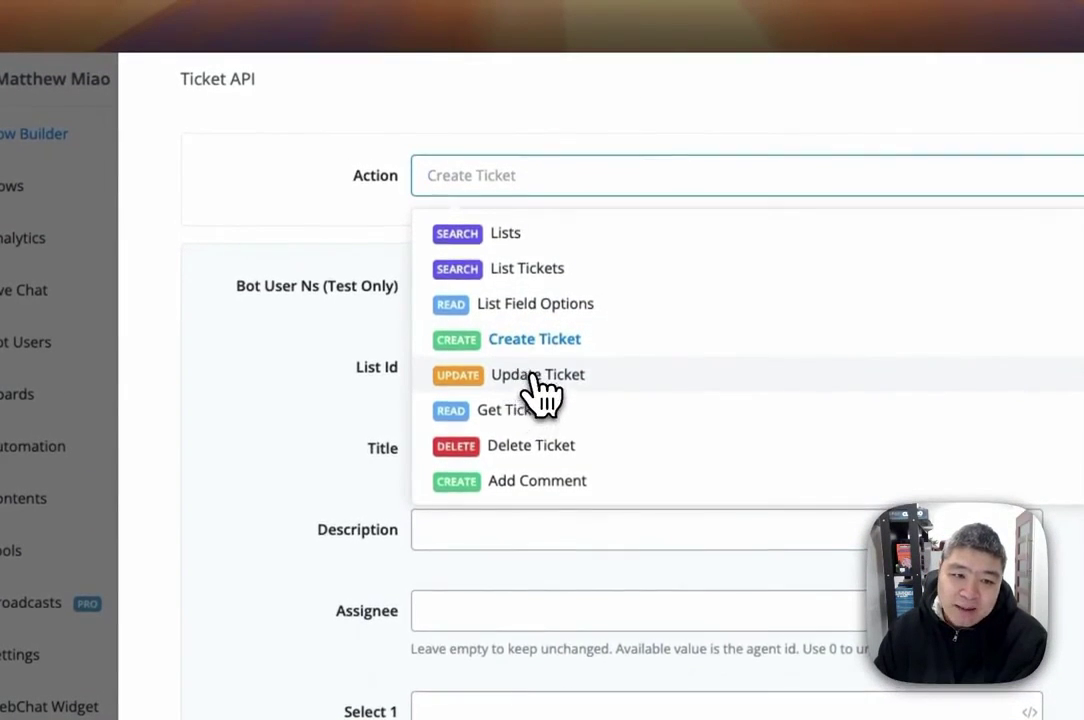
left_click(537, 377)
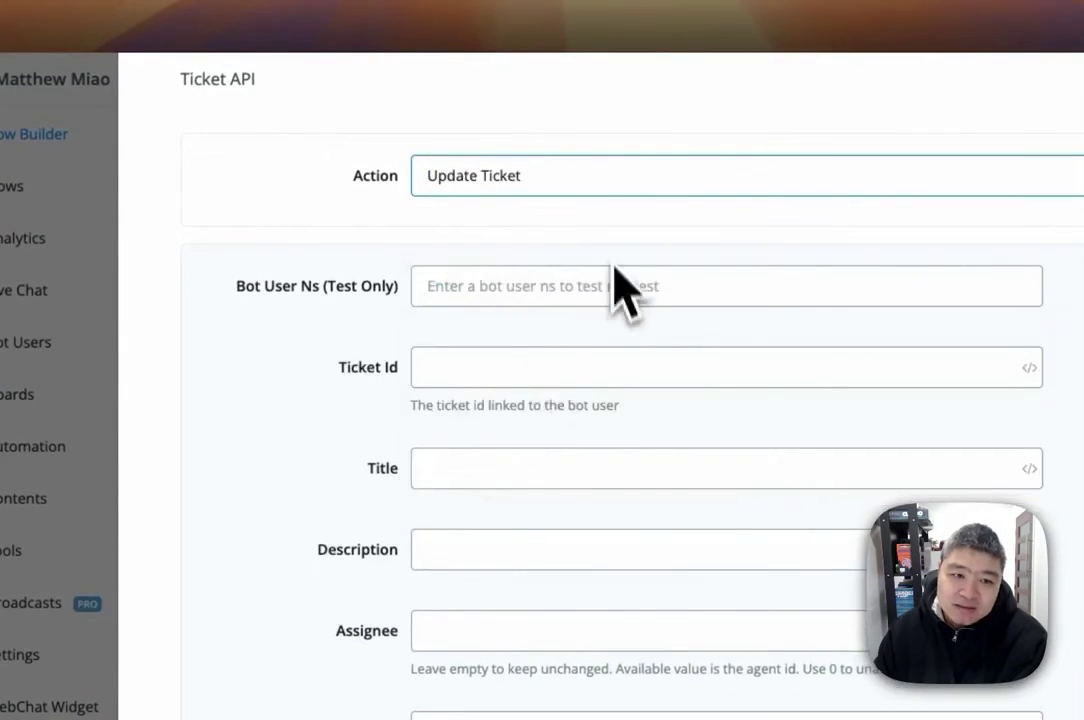
left_click(437, 367)
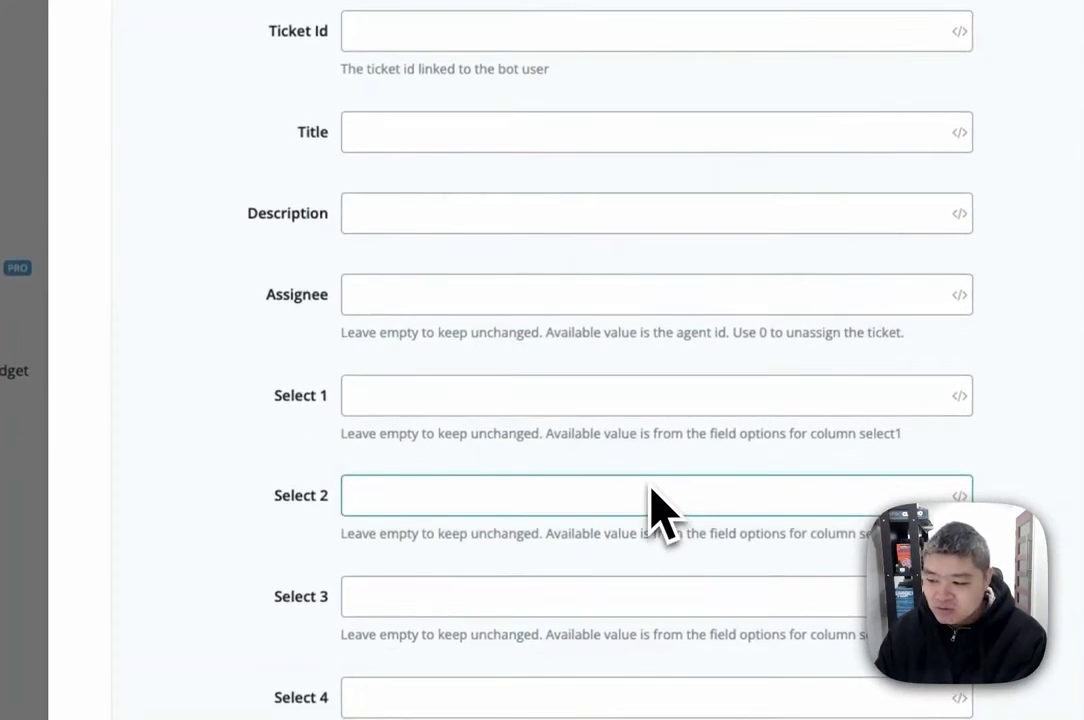
Check the Ticket Id field of the Get Ticket operation, and switch the Ticket API operation to Add Comment.
left_click(484, 197)
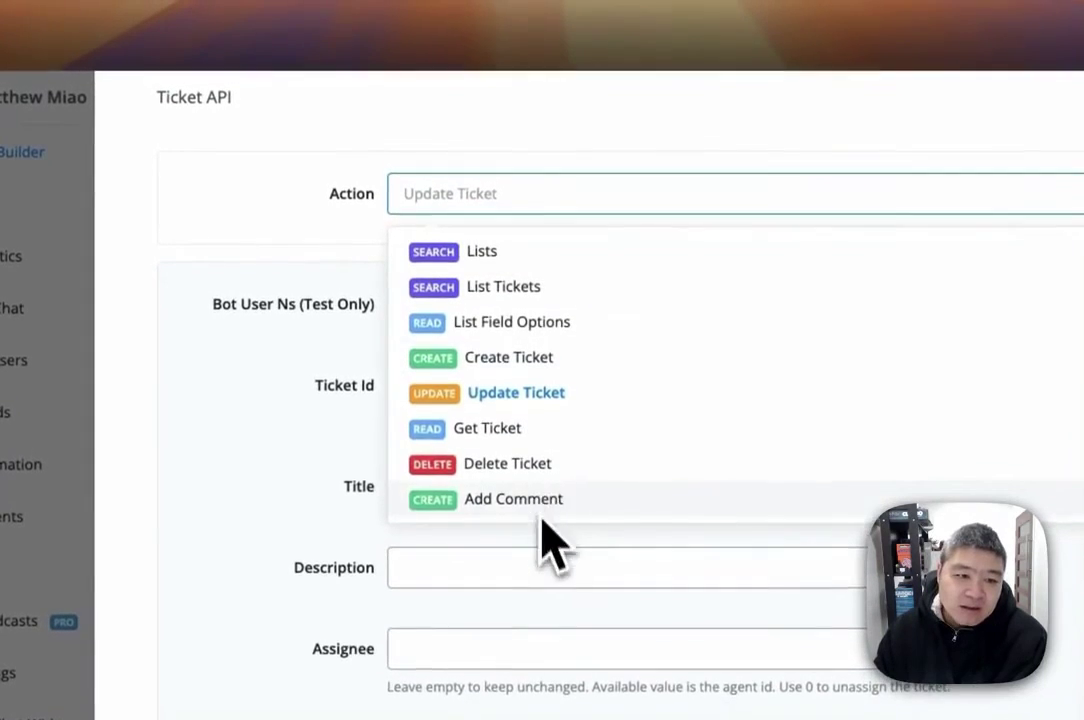
left_click(512, 432)
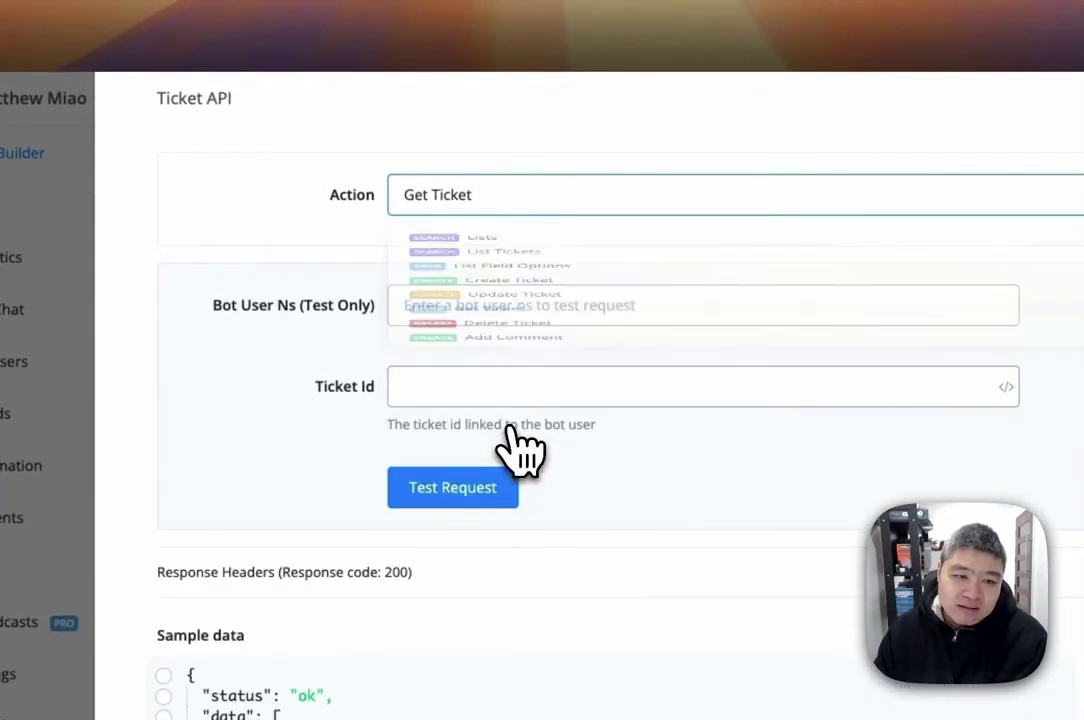
left_click(410, 390)
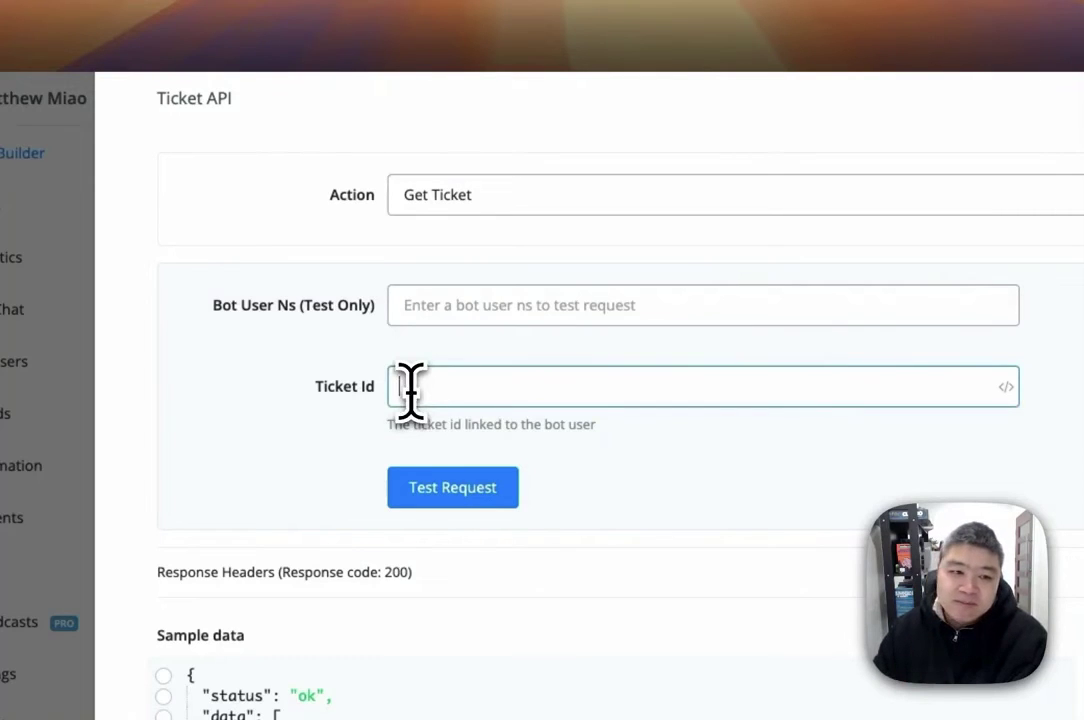
left_click(476, 200)
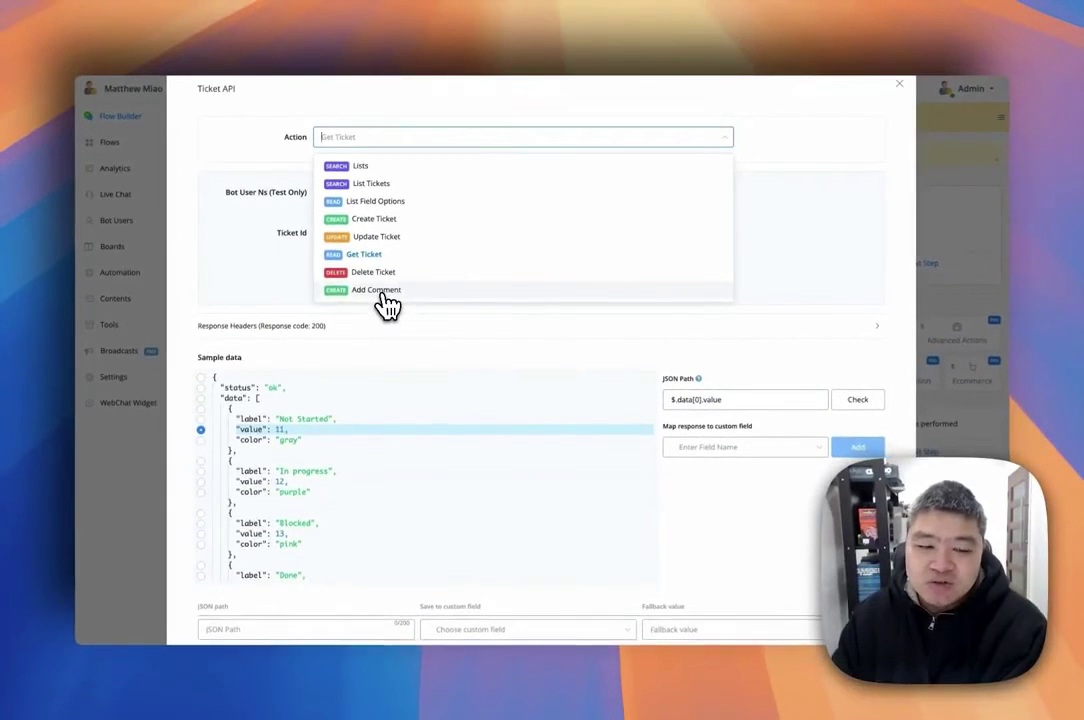
left_click(381, 292)
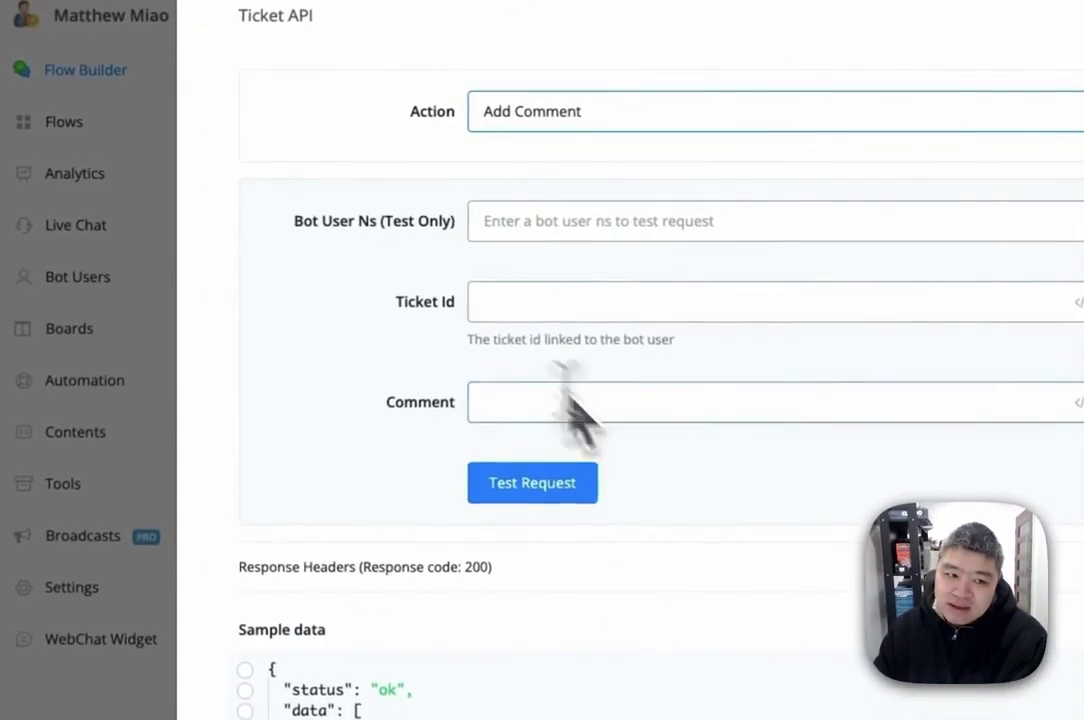
Check the Ticket Id and Comment fields of the Add Comment operation, and close the Ticket API settings.
left_click(486, 303)
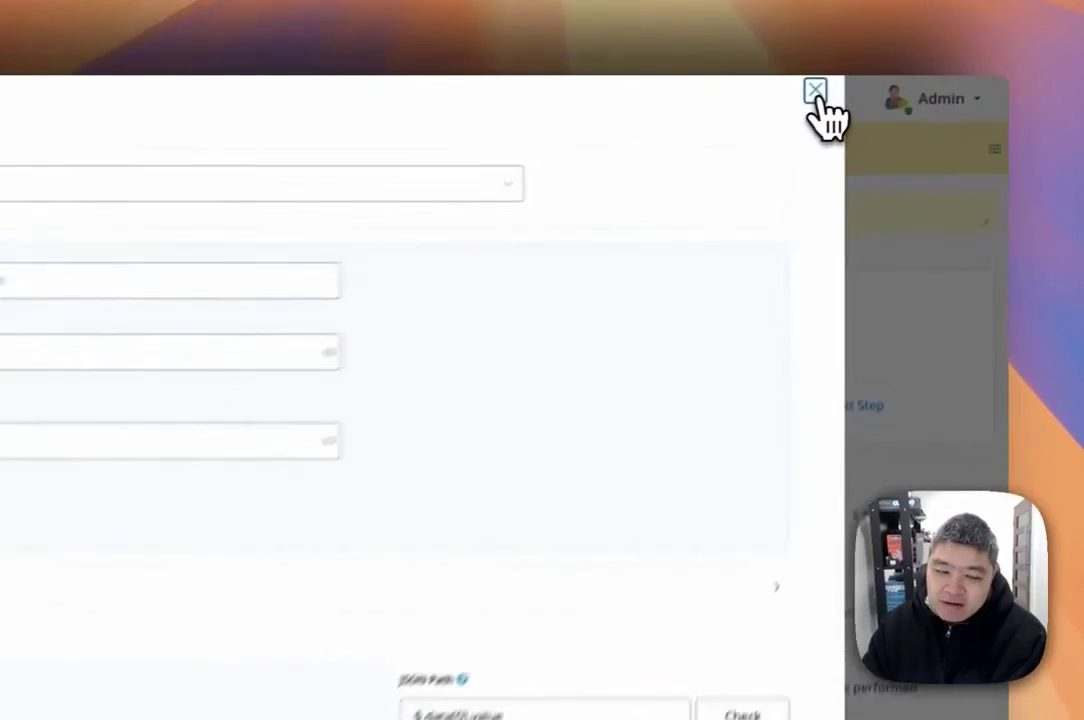
left_click(898, 84)
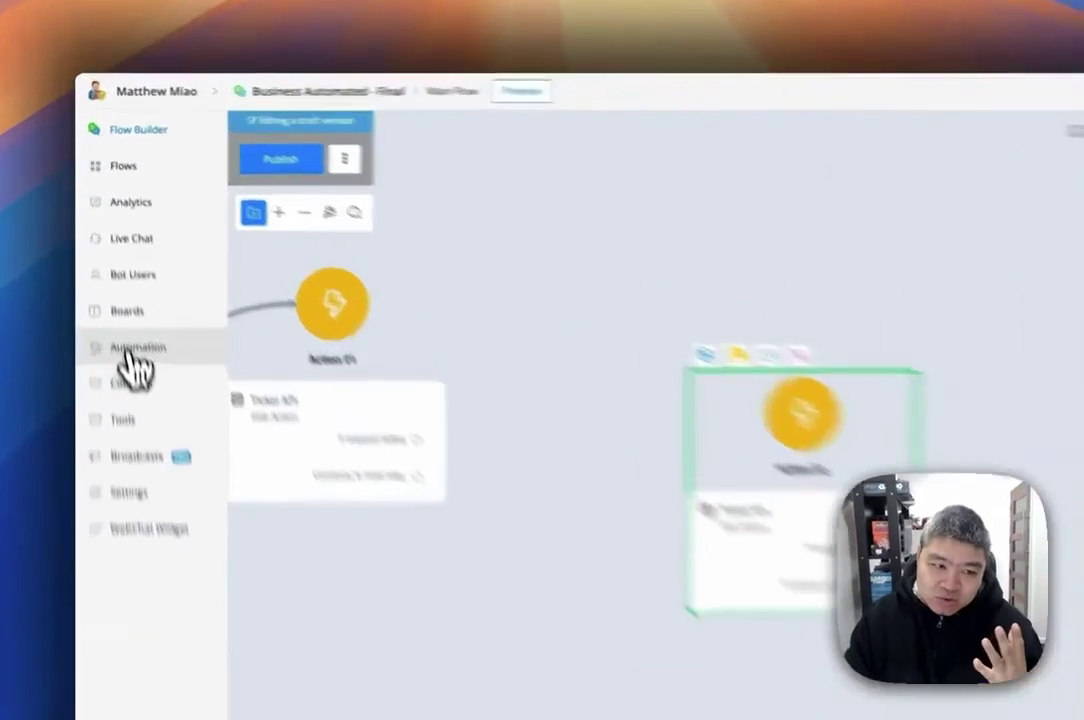
Go to the Automation section's triggers and start a new trigger of the Ticket created type.
left_click(130, 352)
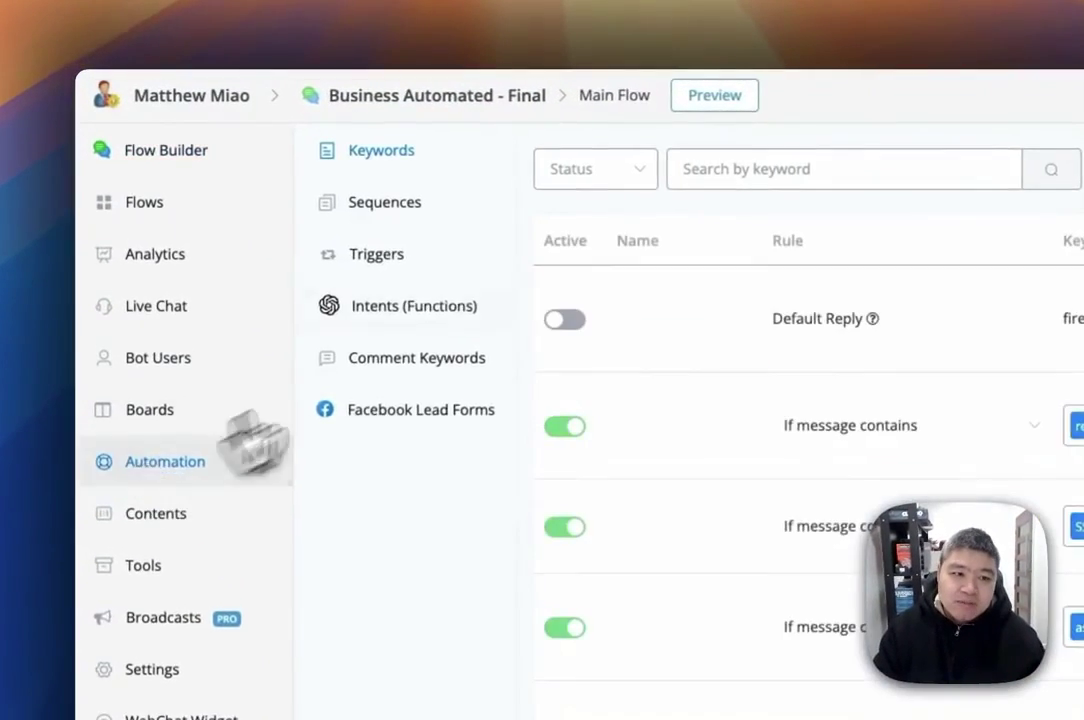
left_click(297, 207)
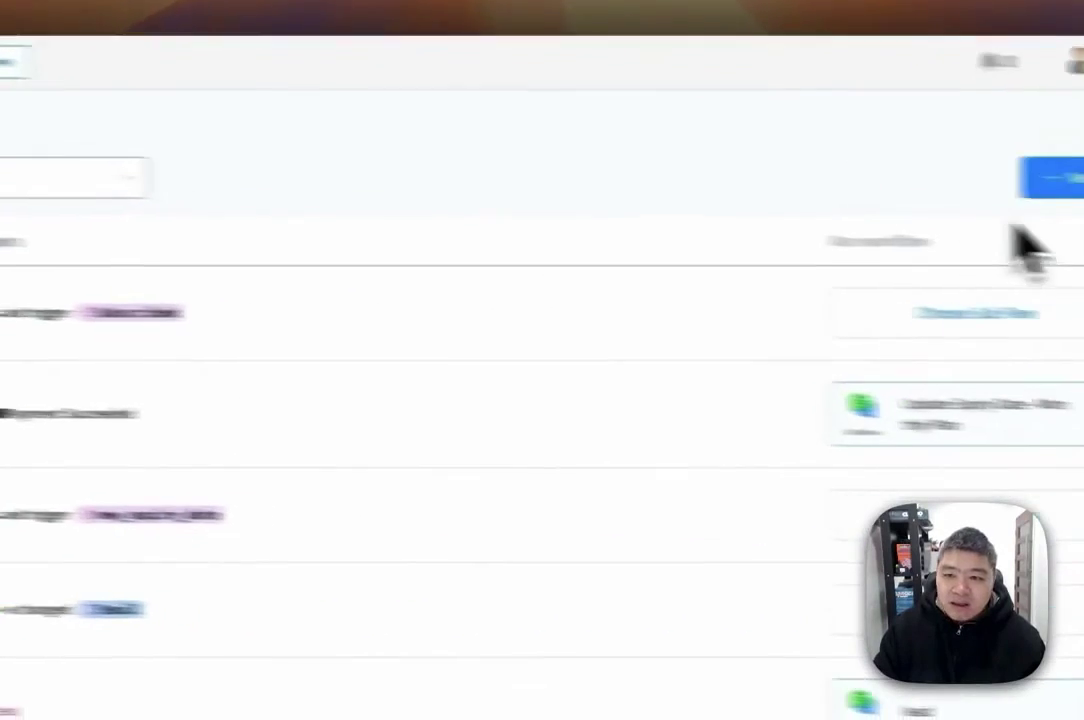
left_click(890, 170)
scroll(830, 537, "down", 3)
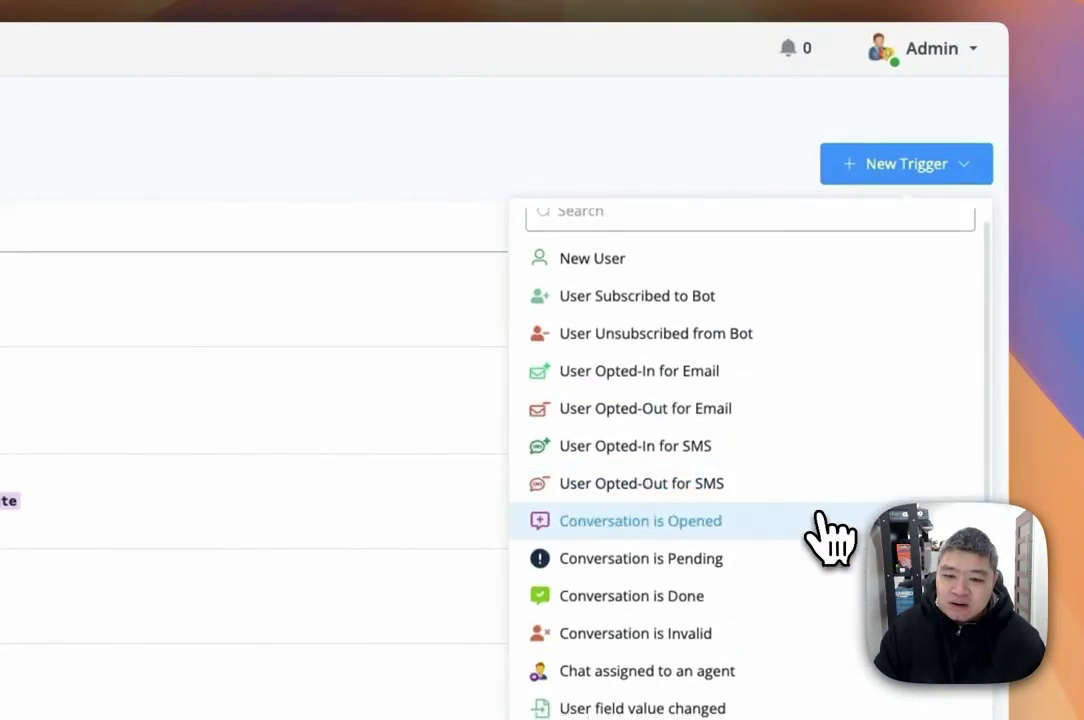
mouse_move(618, 435)
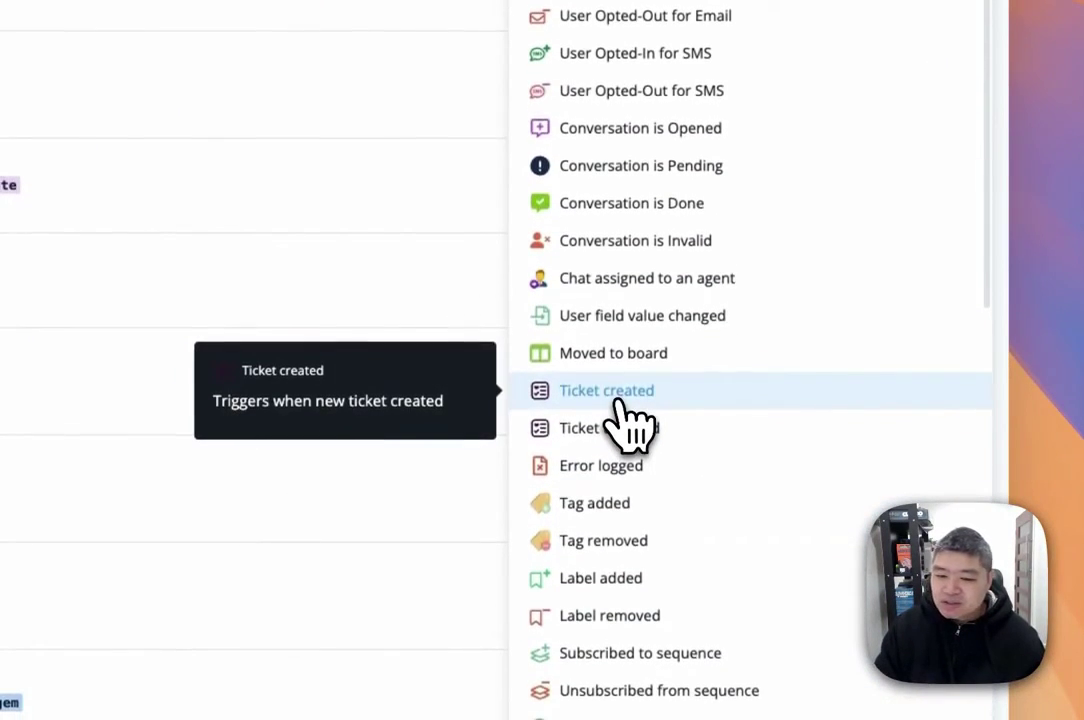
left_click(632, 410)
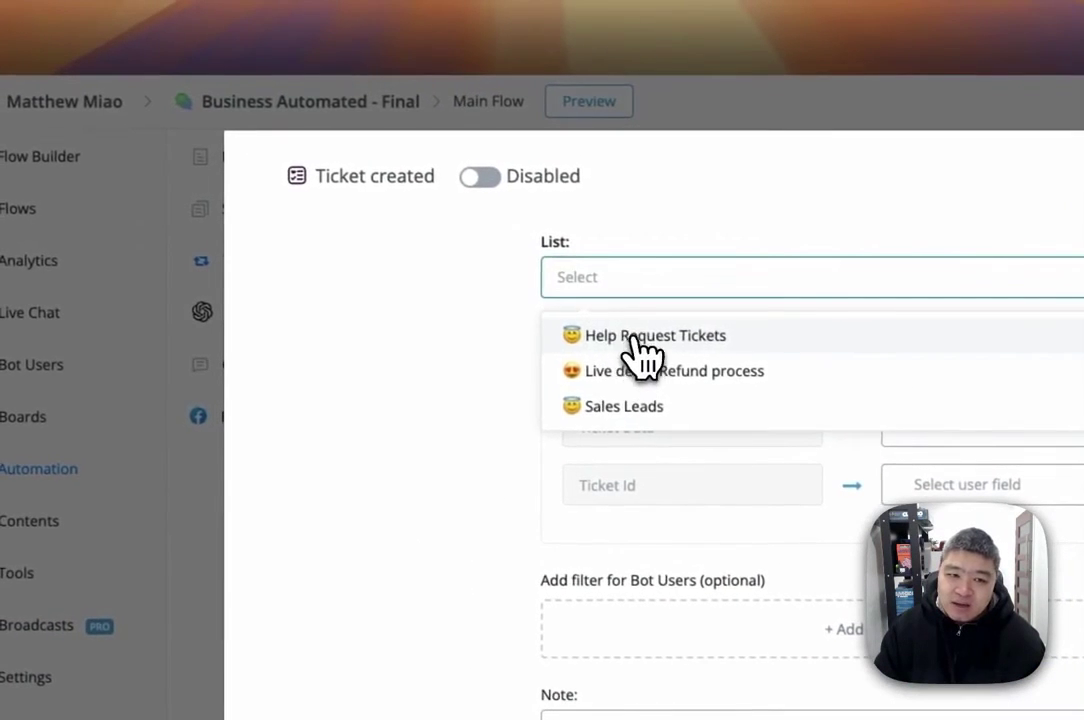
Try the trigger with the Help Request Tickets list, check the user field choices for Ticket Data and Ticket Id, and cancel it.
left_click(632, 338)
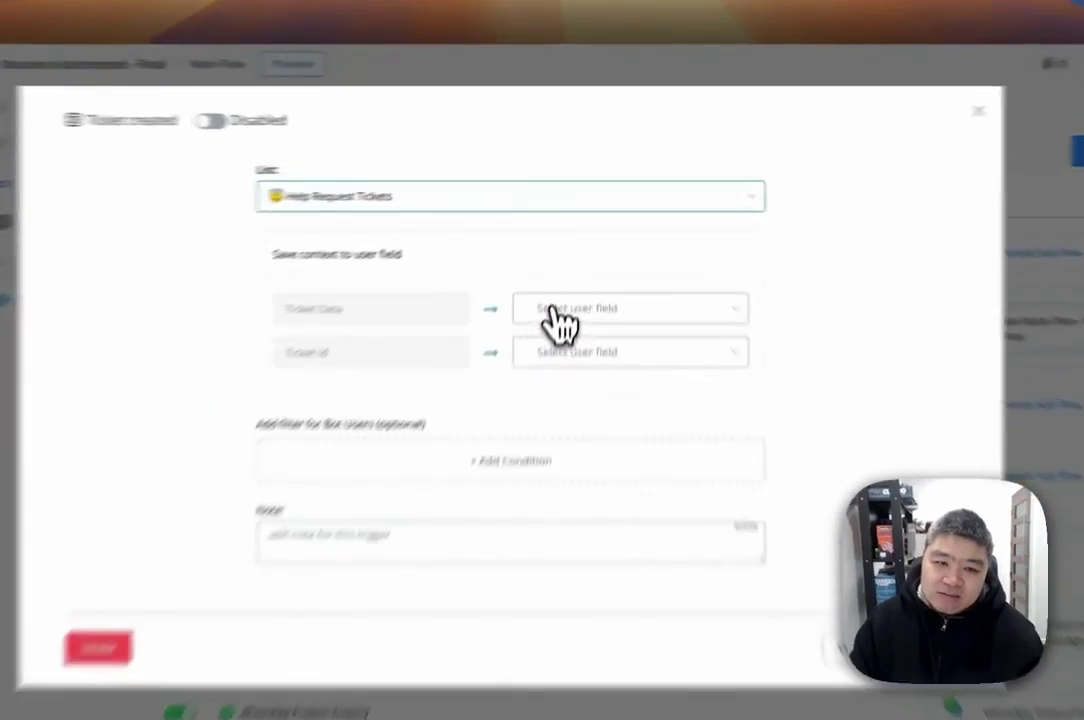
left_click(580, 251)
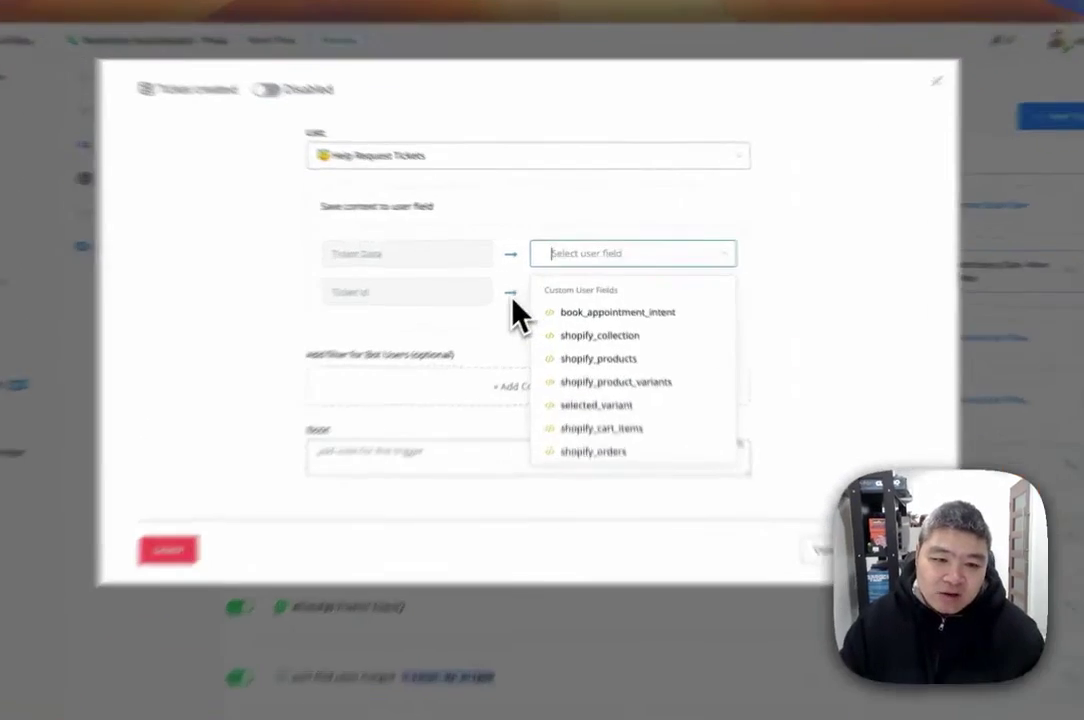
left_click(546, 294)
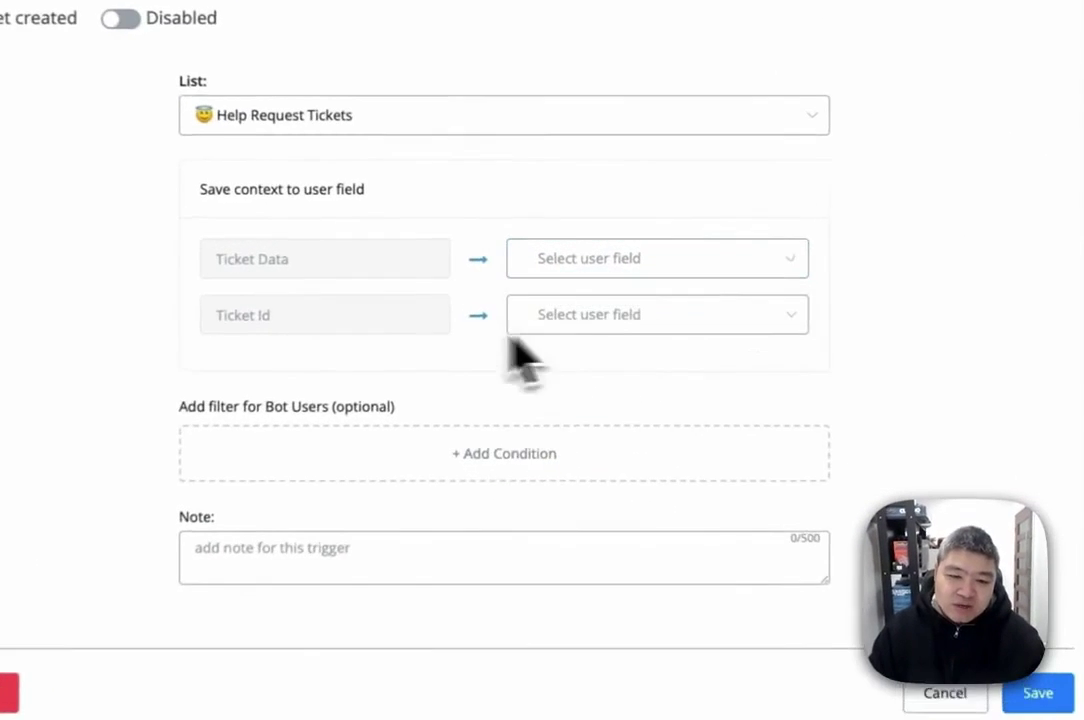
left_click(589, 285)
left_click(472, 363)
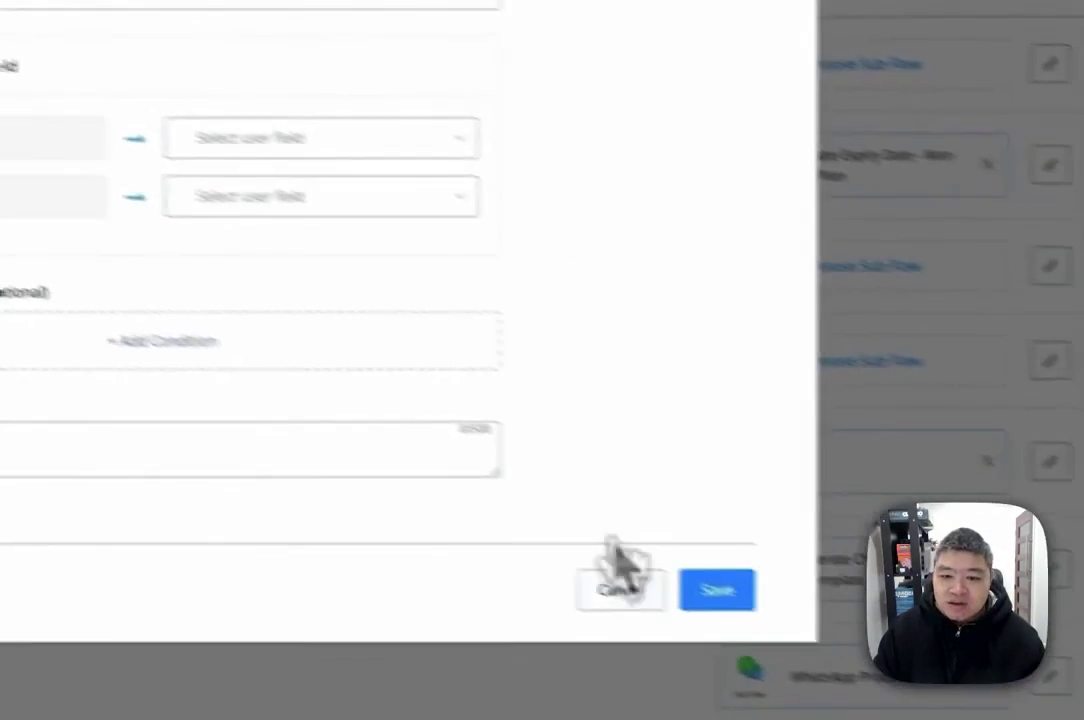
left_click(620, 588)
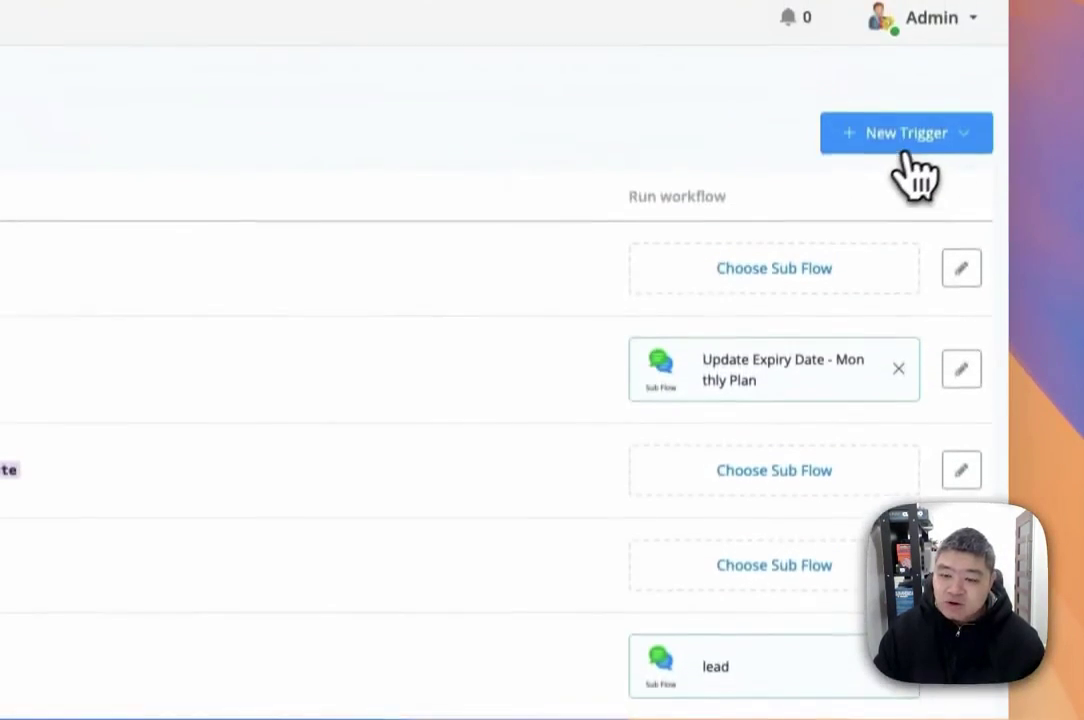
Start a new Ticket updated trigger for the Help Request Tickets list.
left_click(905, 158)
left_click(704, 502)
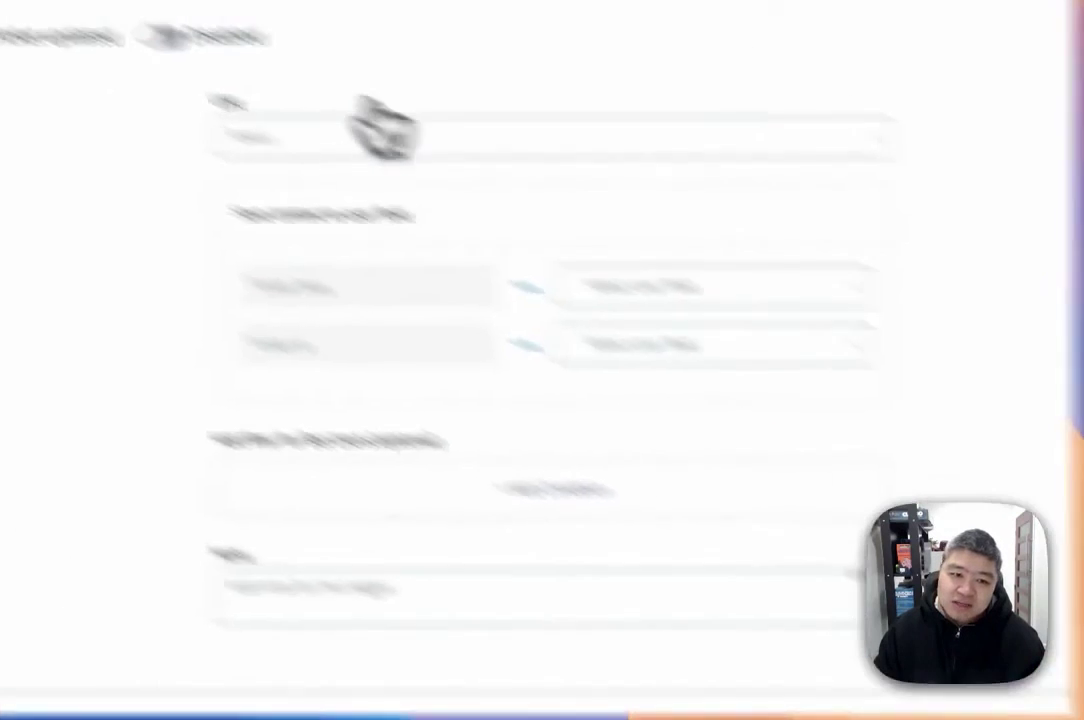
left_click(383, 135)
left_click(598, 338)
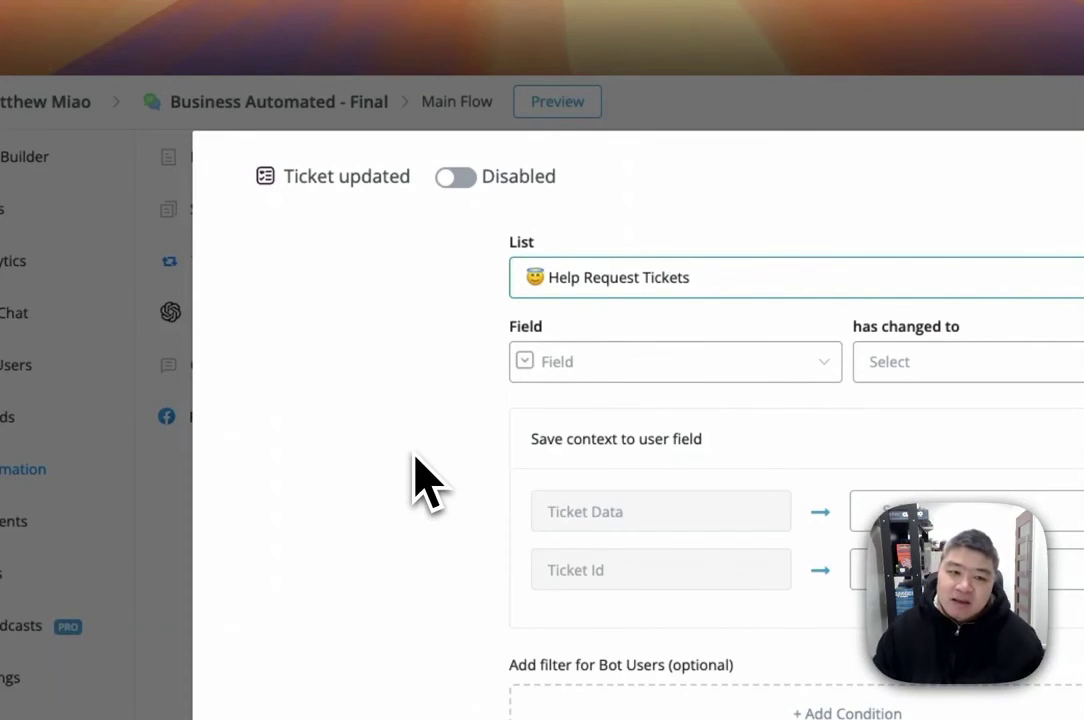
Set the trigger condition to the Status field and choose the status value it must change to.
left_click(583, 366)
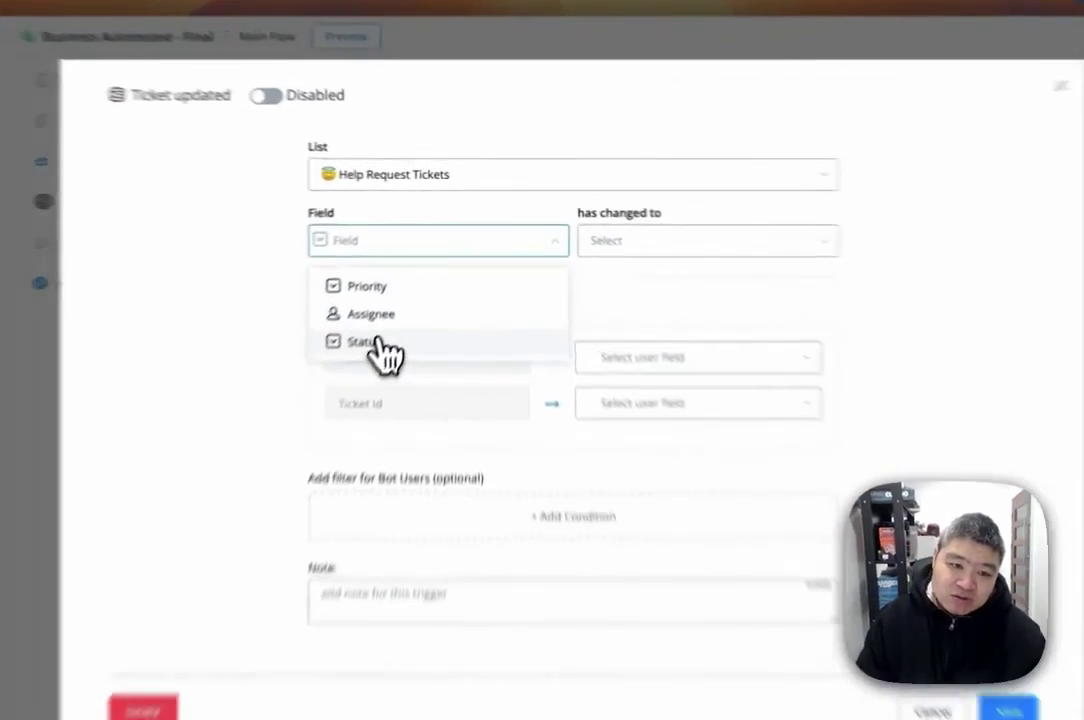
left_click(412, 284)
left_click(680, 265)
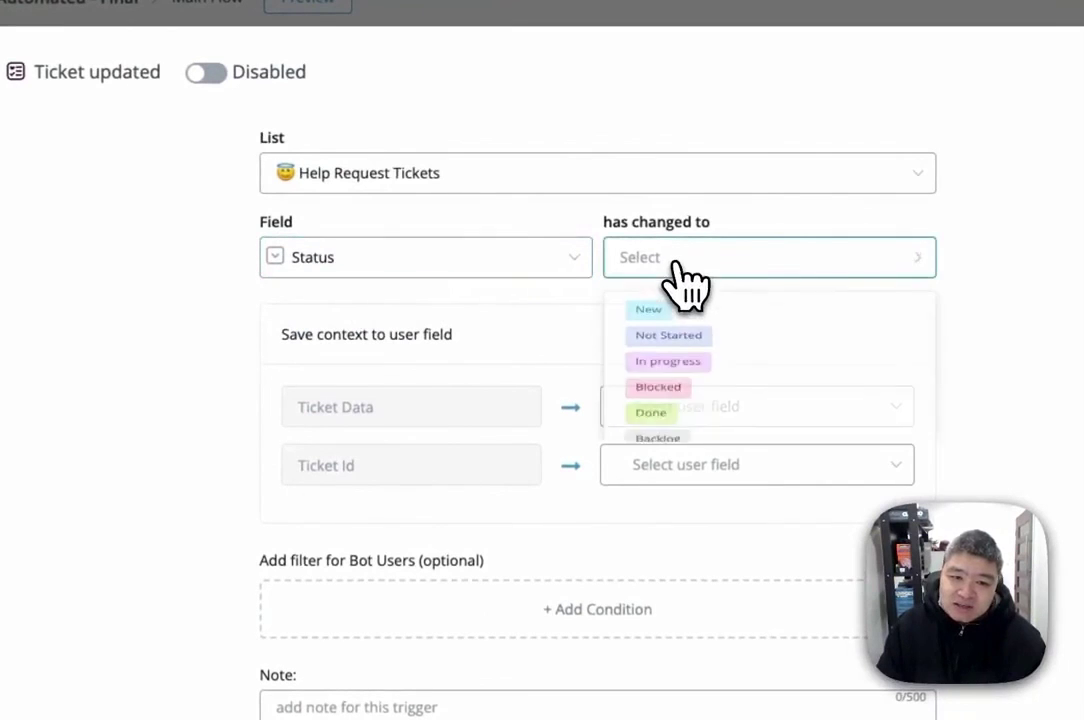
left_click(673, 462)
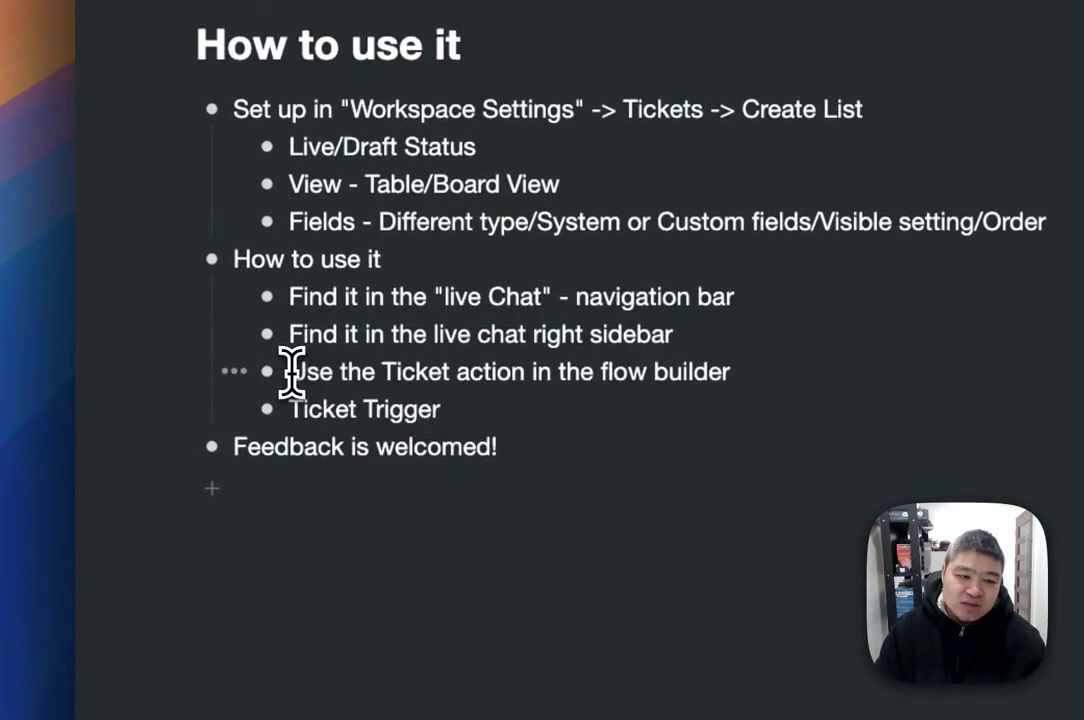
Review the "How to use it" points in the notes outline, highlighting the flow builder Ticket action and the Ticket Trigger.
left_click_drag(290, 370, 750, 368)
left_click(460, 411)
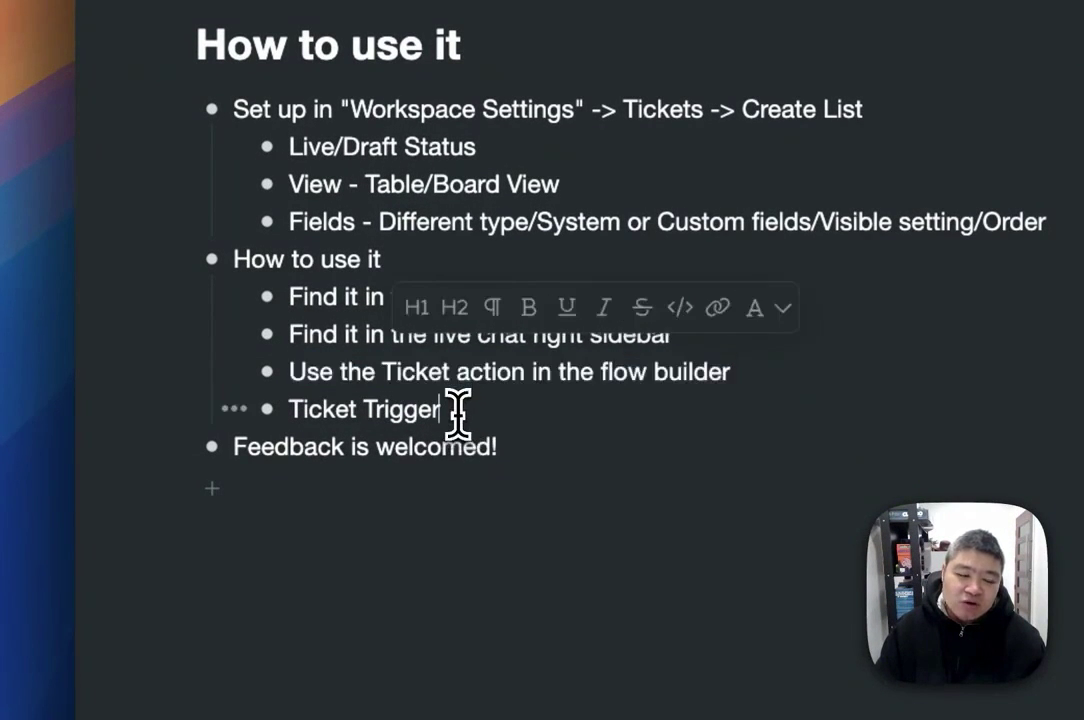
left_click_drag(491, 412, 287, 410)
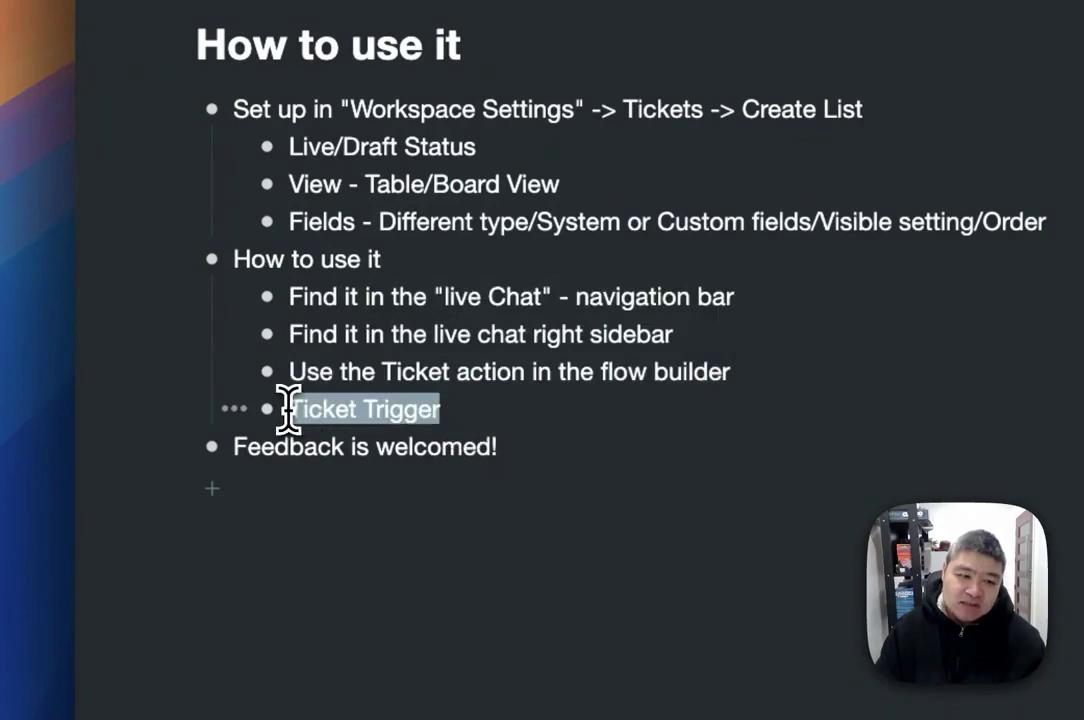
left_click(492, 416)
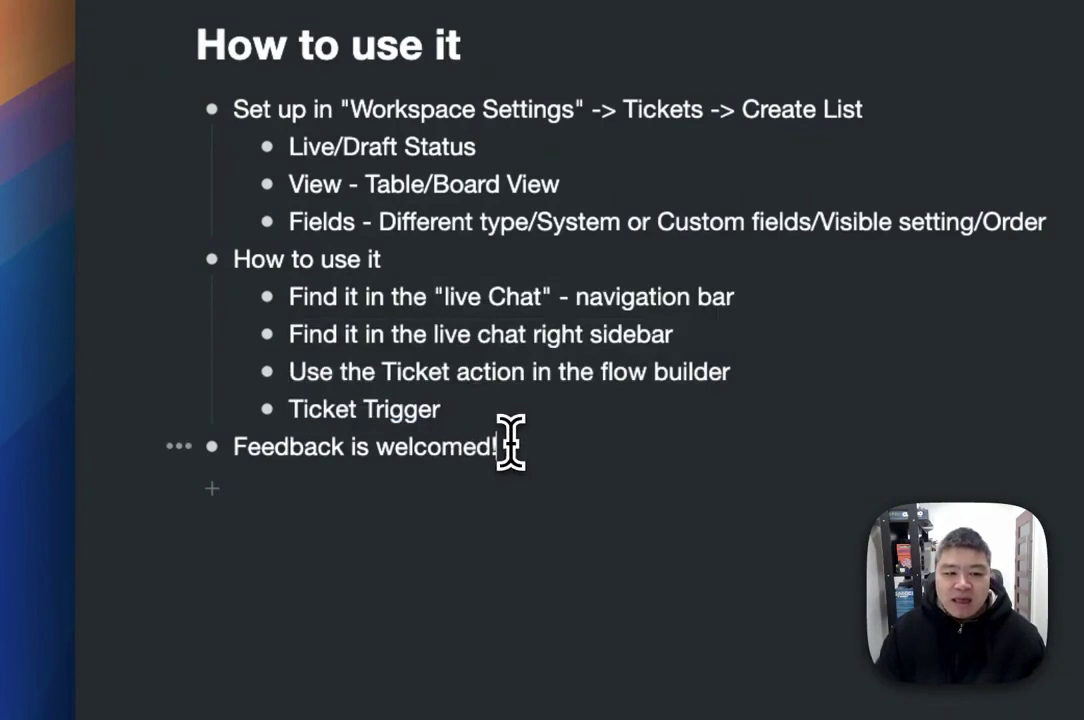